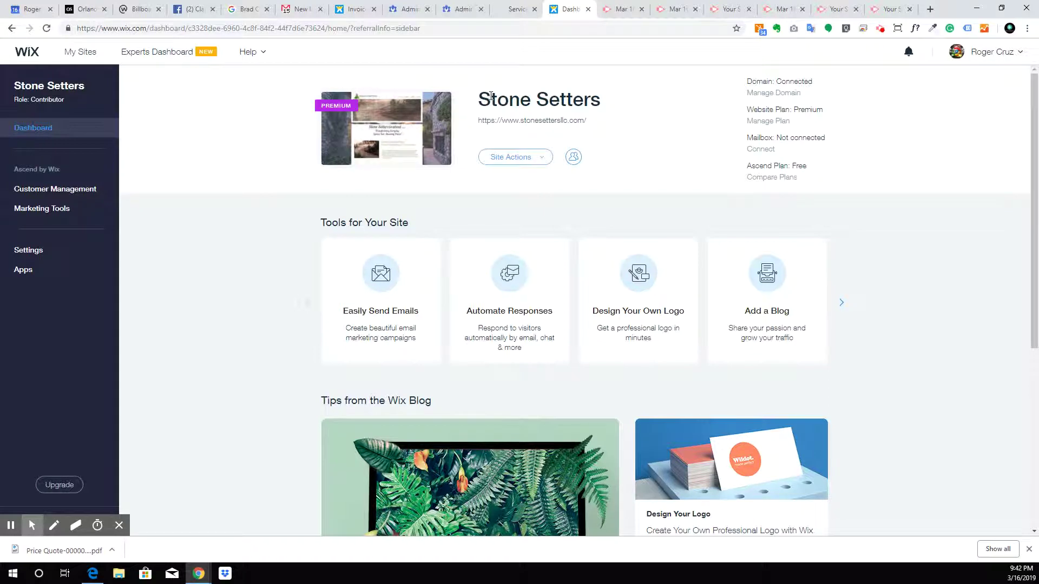
# Step: Open the Stone Setters site in the editor and look over its home page
pyautogui.click(506, 160)
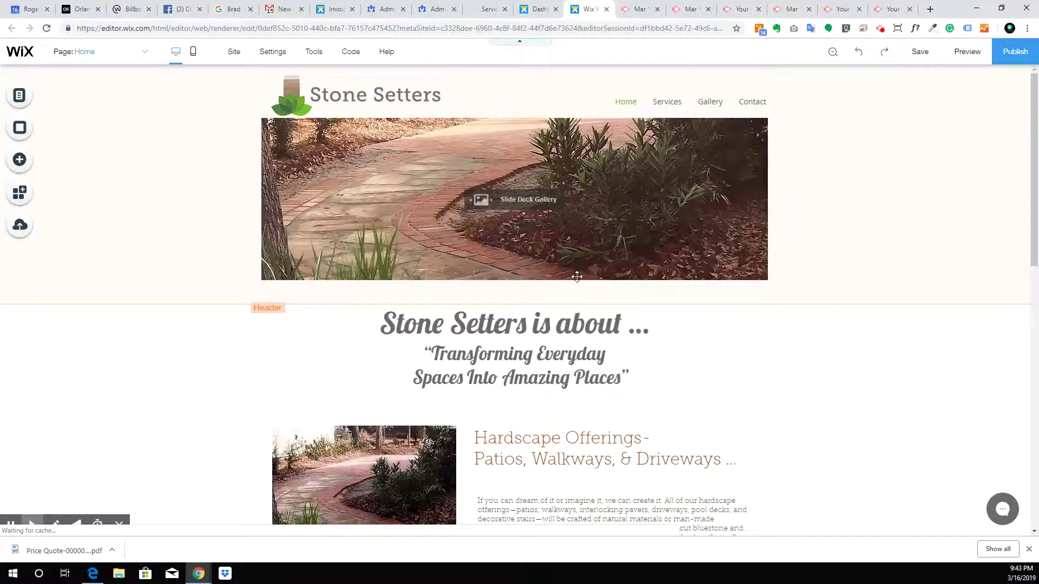
pyautogui.scroll(-2, 857, 246)
pyautogui.scroll(-3, 857, 243)
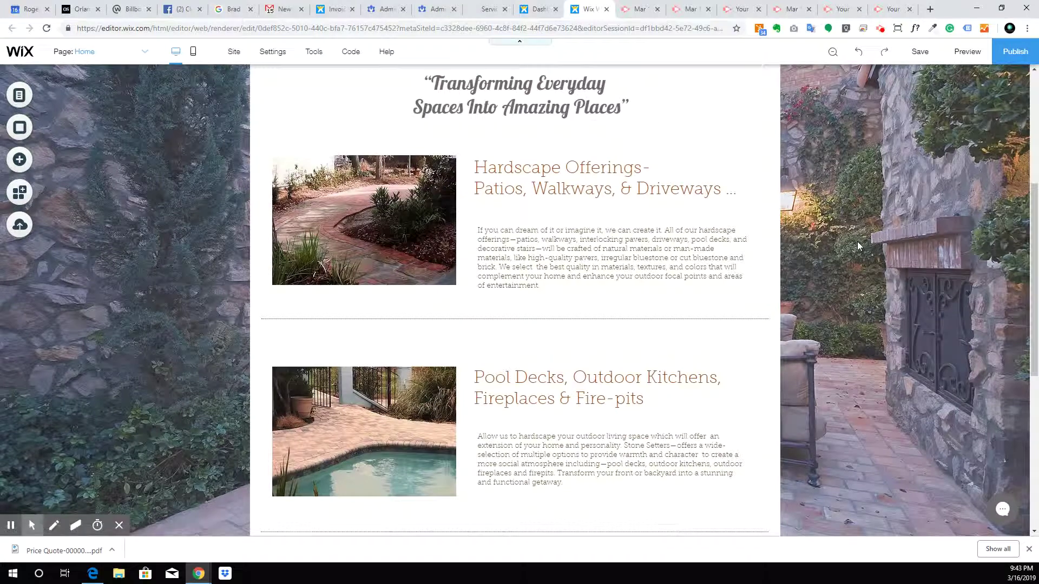
pyautogui.scroll(-6, 857, 243)
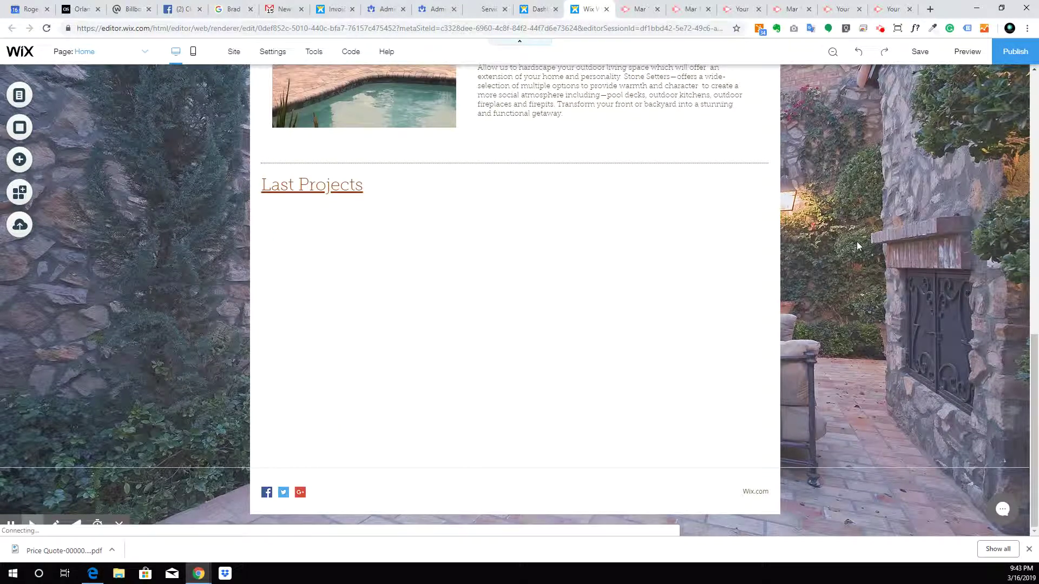
pyautogui.scroll(10, 856, 242)
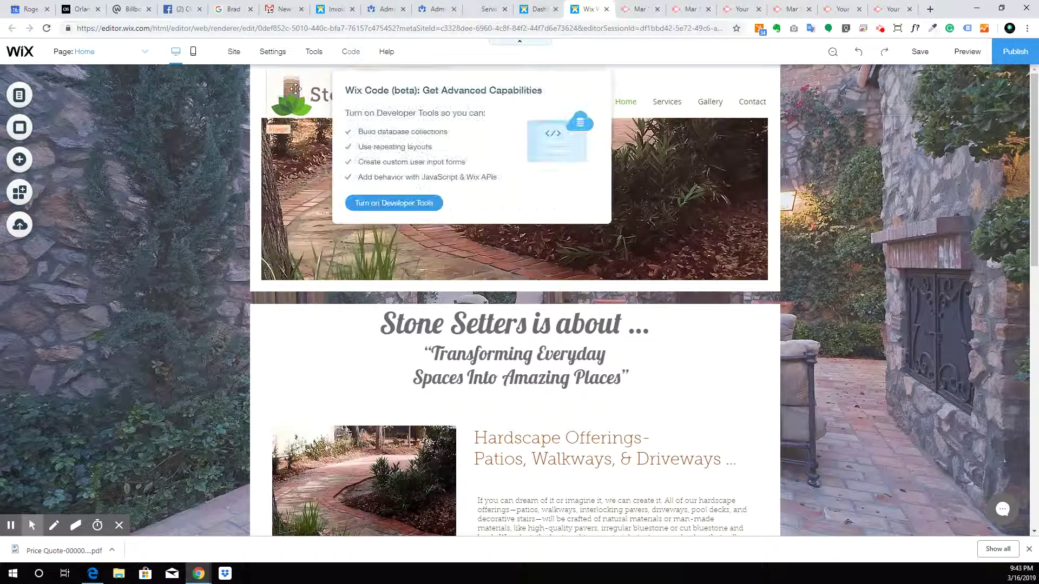
# Step: Examine the home page's editable elements, including the logo, navigation menu, slide gallery, header and page background
pyautogui.click(294, 89)
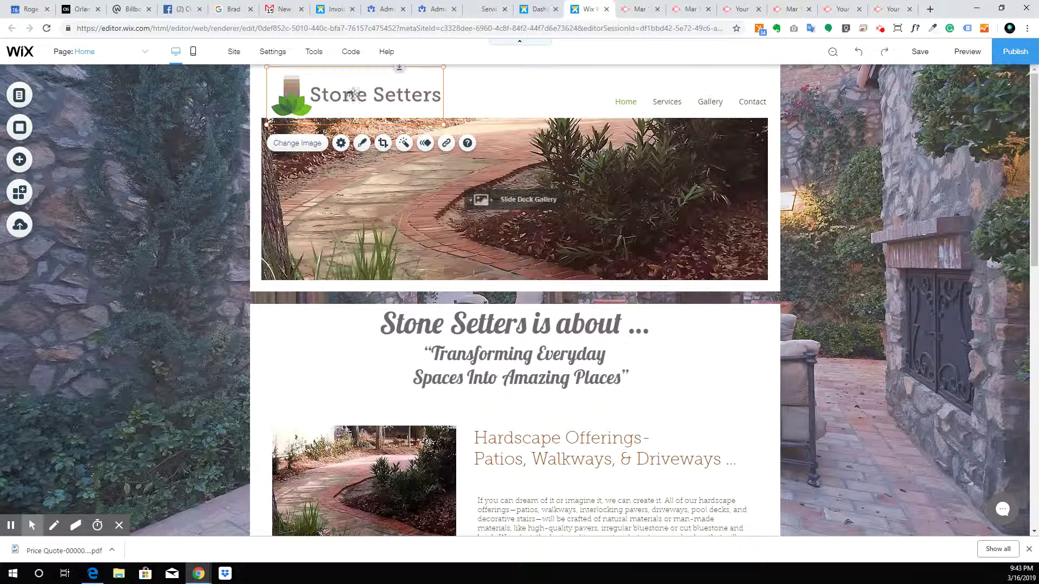
pyautogui.click(334, 174)
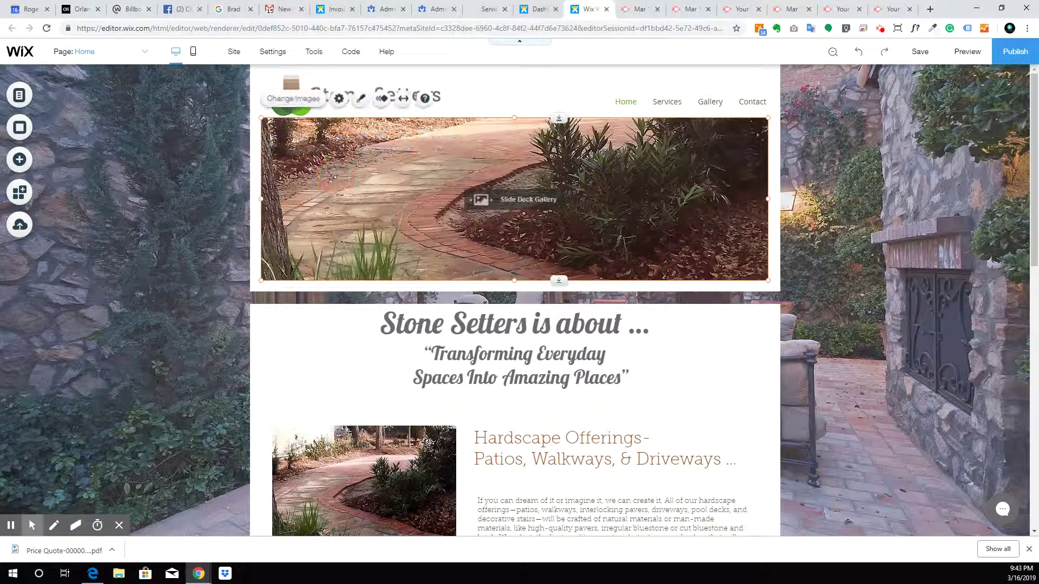
pyautogui.click(626, 104)
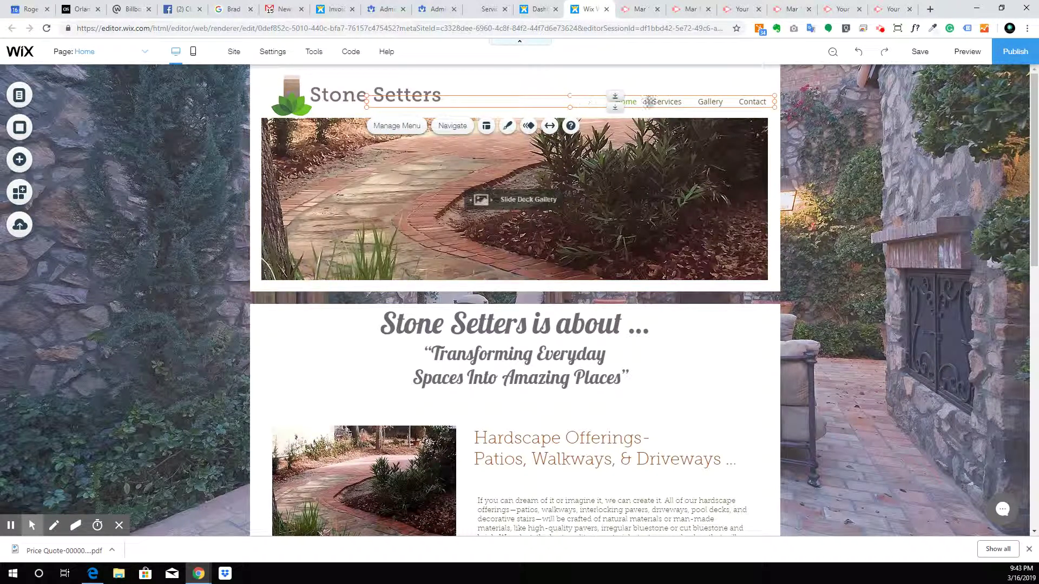
pyautogui.scroll(-3, 382, 291)
pyautogui.scroll(-3, 382, 291)
pyautogui.scroll(6, 382, 290)
pyautogui.click(180, 177)
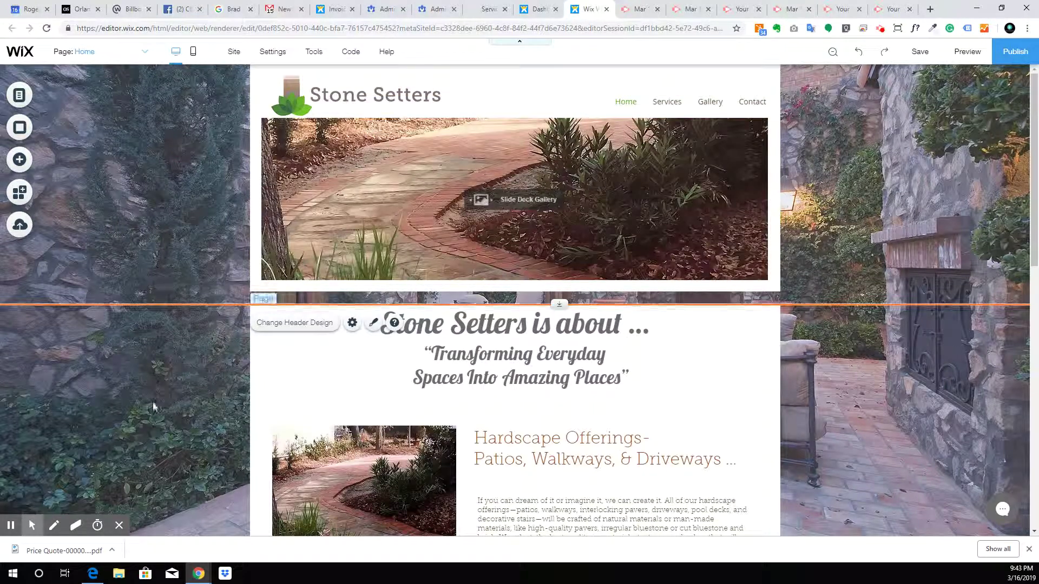
pyautogui.click(234, 51)
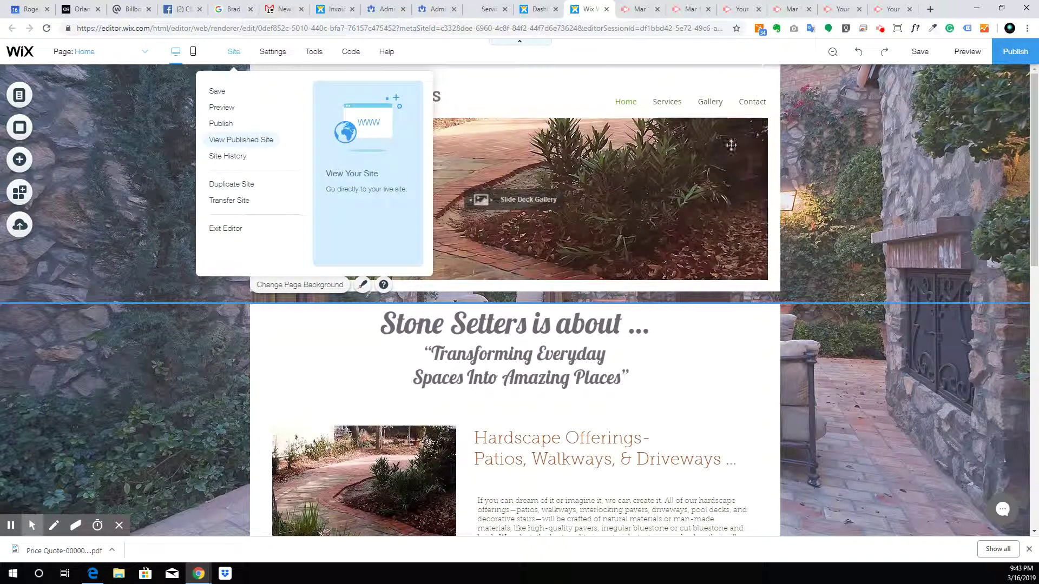
pyautogui.click(900, 187)
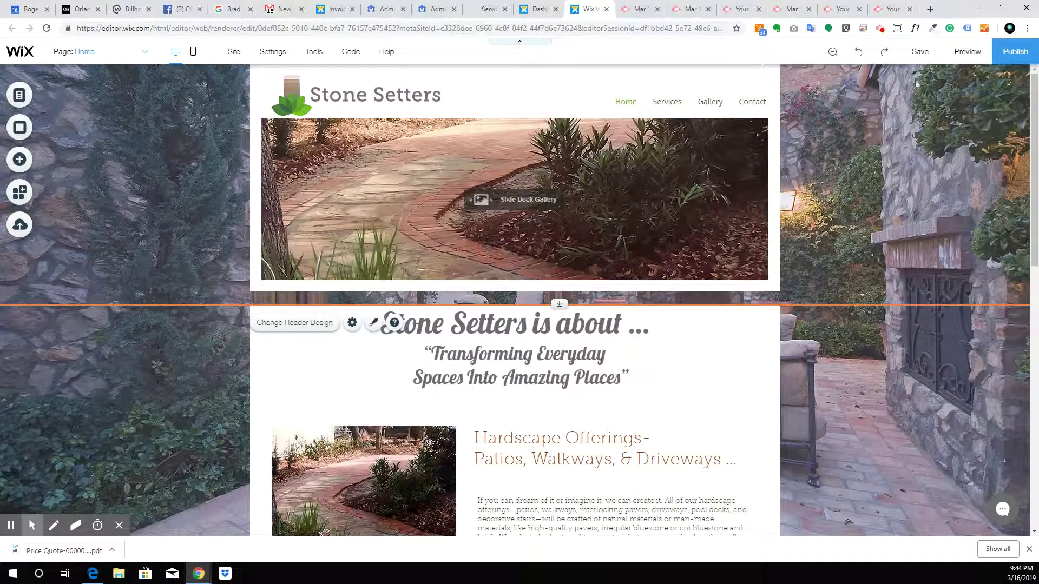
pyautogui.click(460, 163)
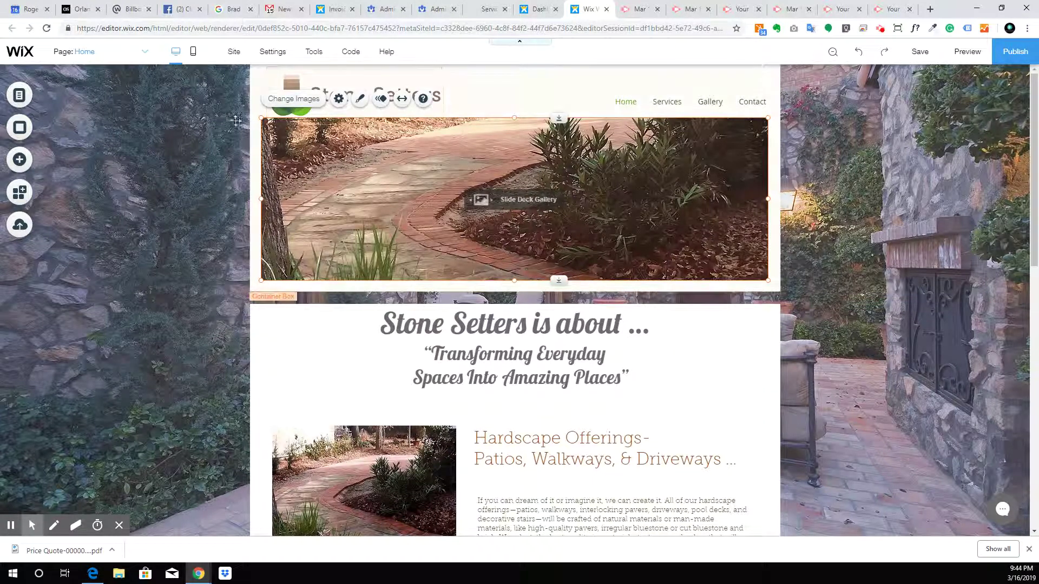
# Step: Try the themed design with vertical dividers on the header's horizontal menu and restore the plain themed design
pyautogui.click(639, 101)
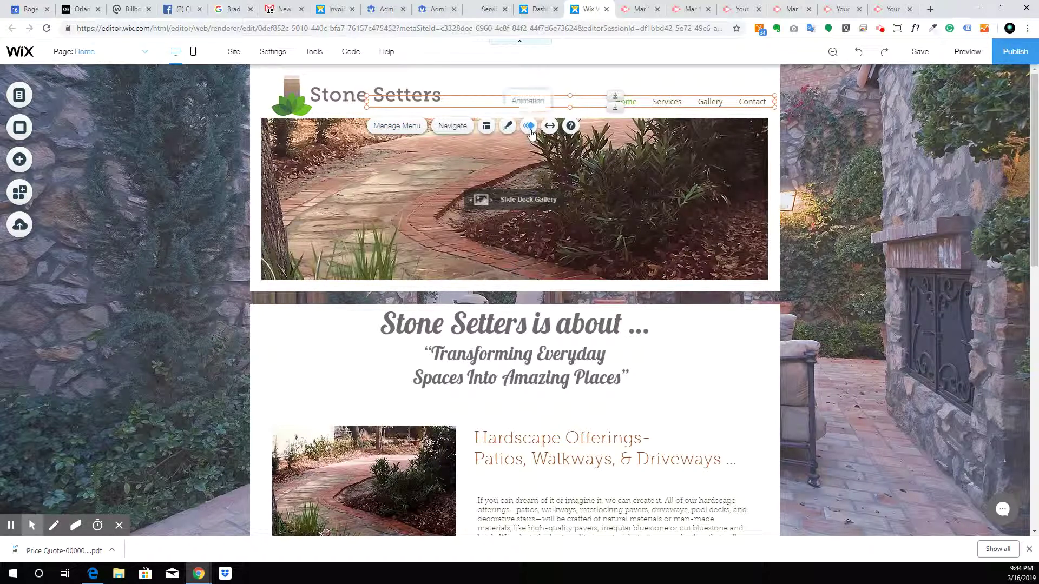
pyautogui.click(508, 127)
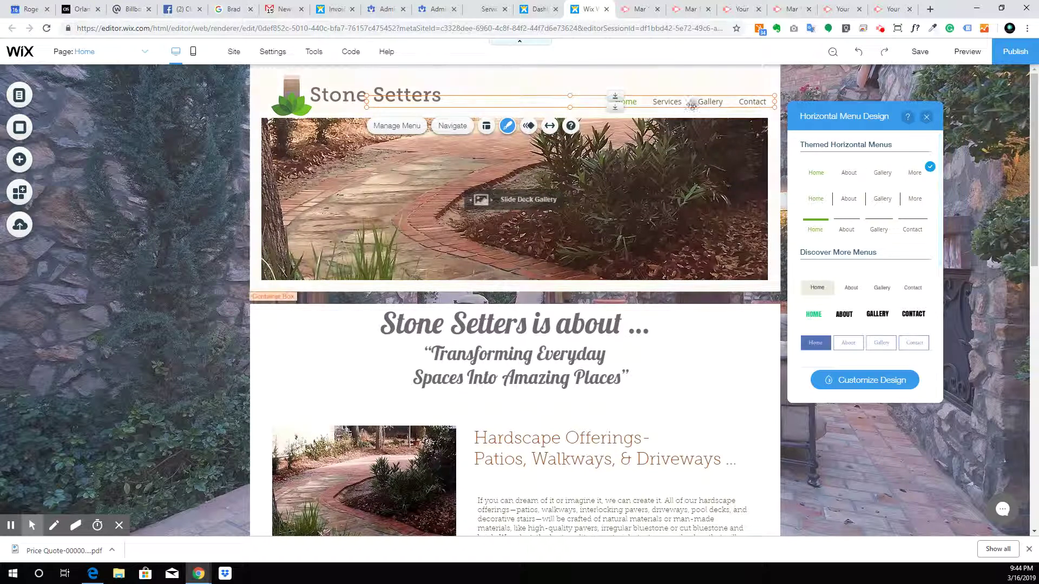
pyautogui.click(850, 203)
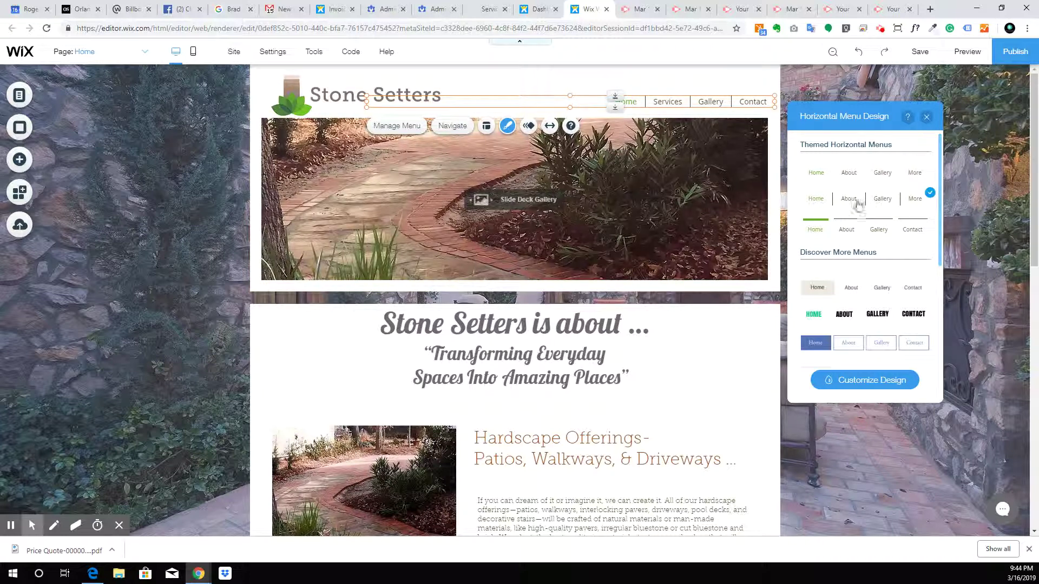
pyautogui.click(875, 179)
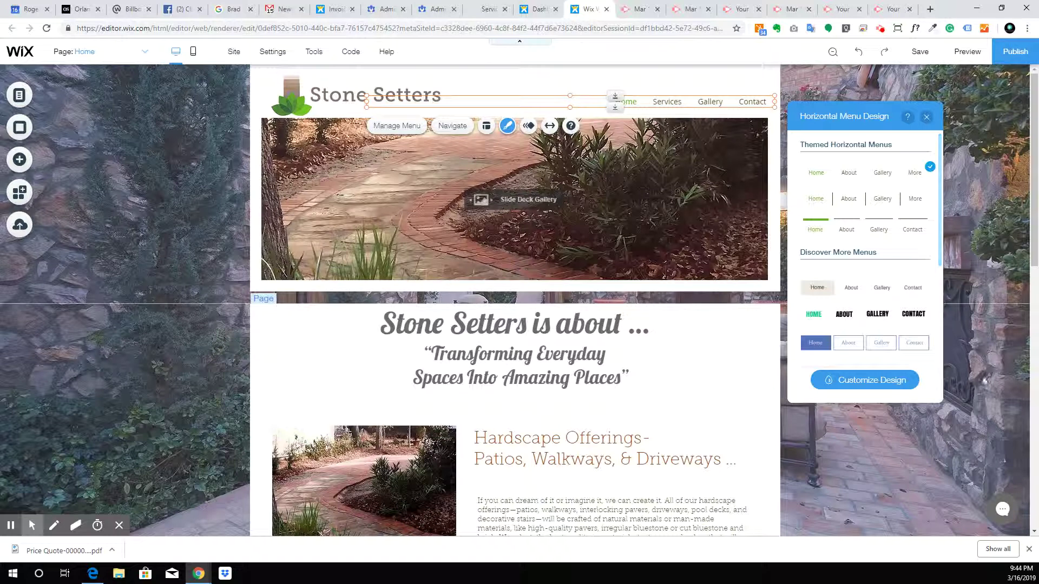
pyautogui.click(974, 385)
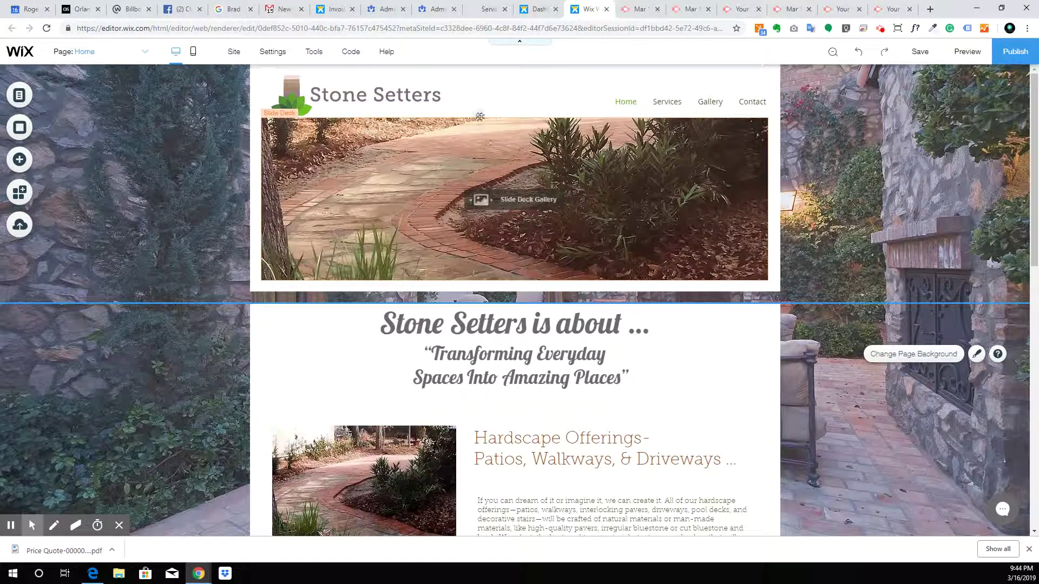
# Step: Open the header slide gallery's images for organizing and start adding images to it
pyautogui.doubleClick(496, 184)
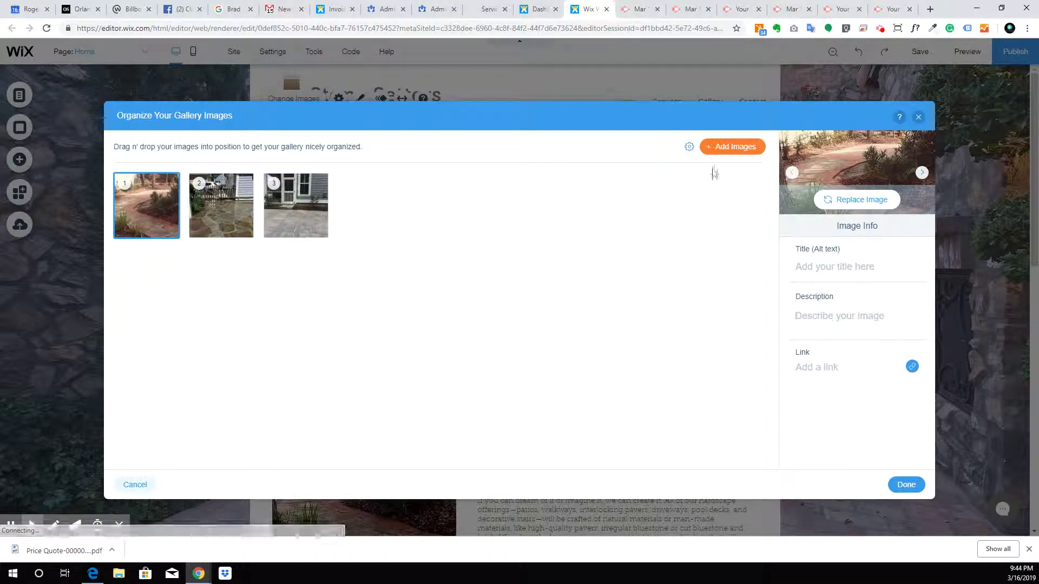
pyautogui.click(702, 149)
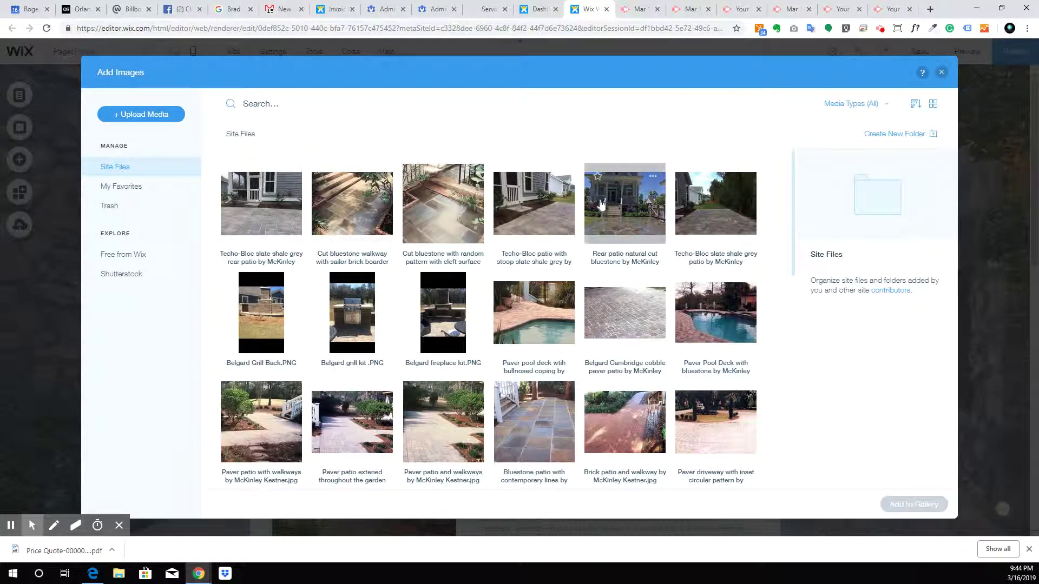
# Step: Look through the images stored in Site Files for pictures suitable for the slide gallery
pyautogui.scroll(-3, 591, 256)
pyautogui.scroll(-10, 591, 256)
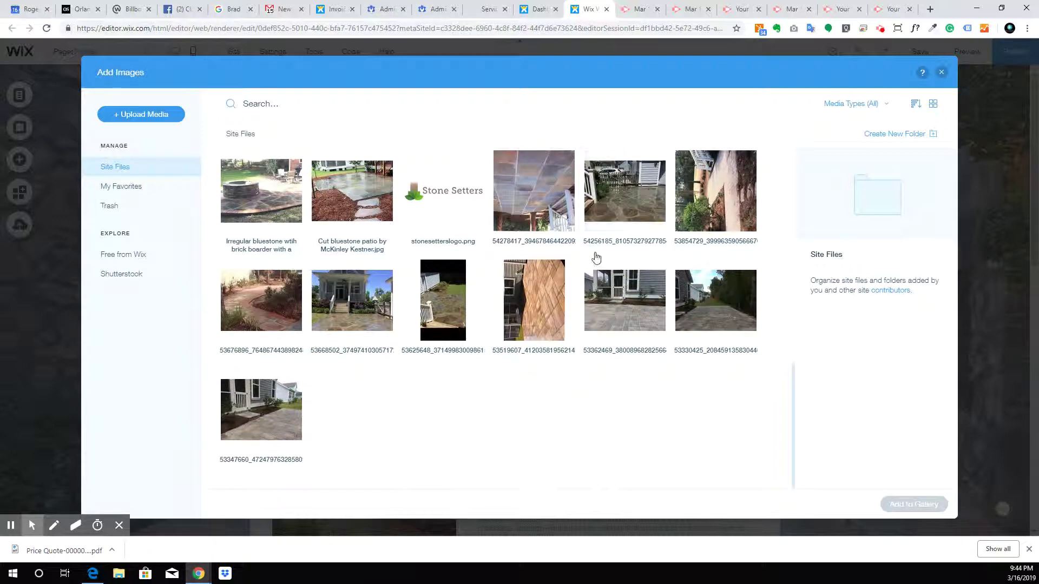
pyautogui.scroll(10, 233, 260)
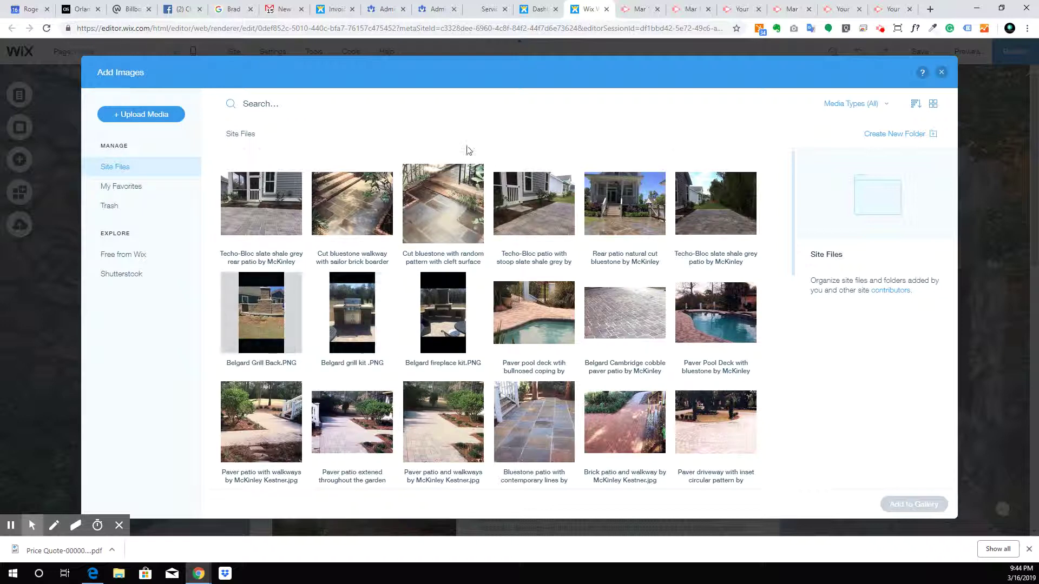
pyautogui.scroll(-10, 606, 223)
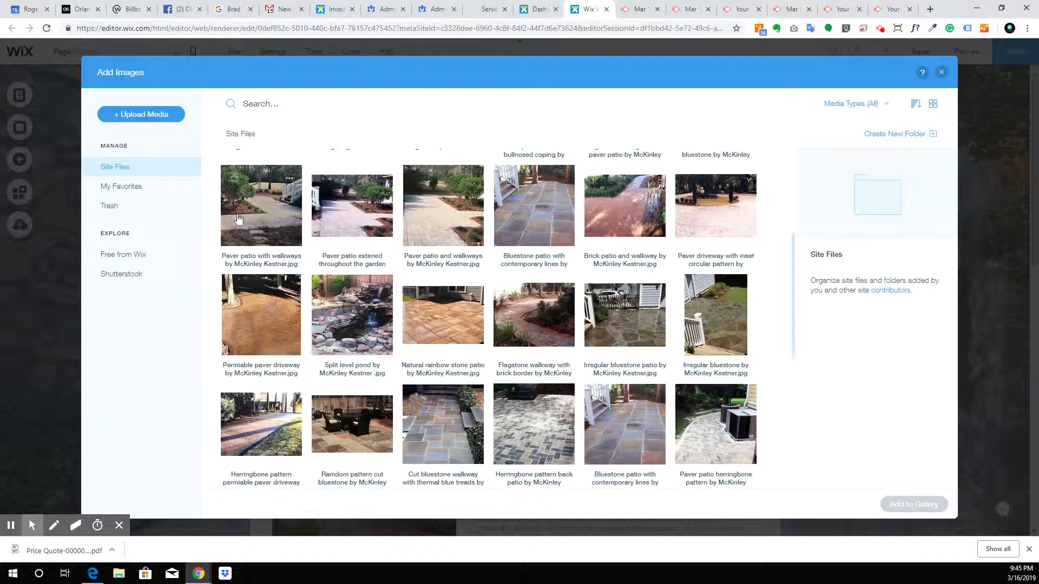
pyautogui.scroll(-5, 348, 285)
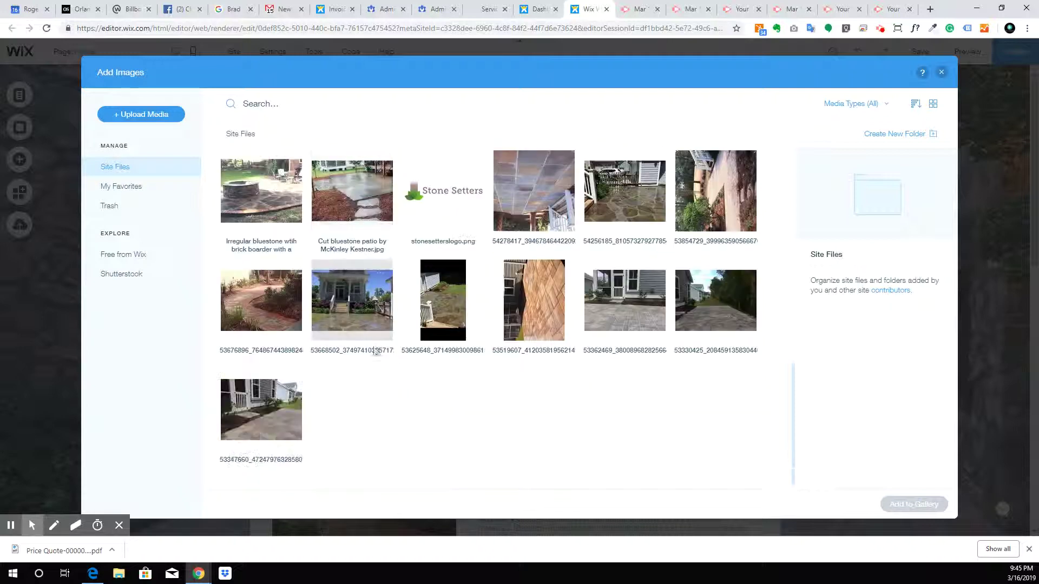
pyautogui.scroll(8, 486, 216)
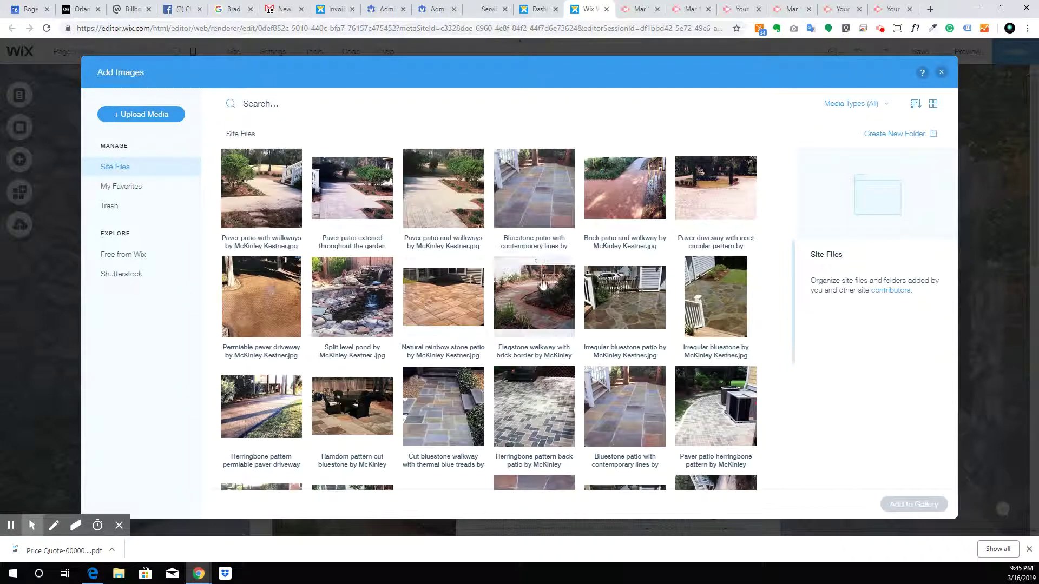
pyautogui.scroll(4, 271, 238)
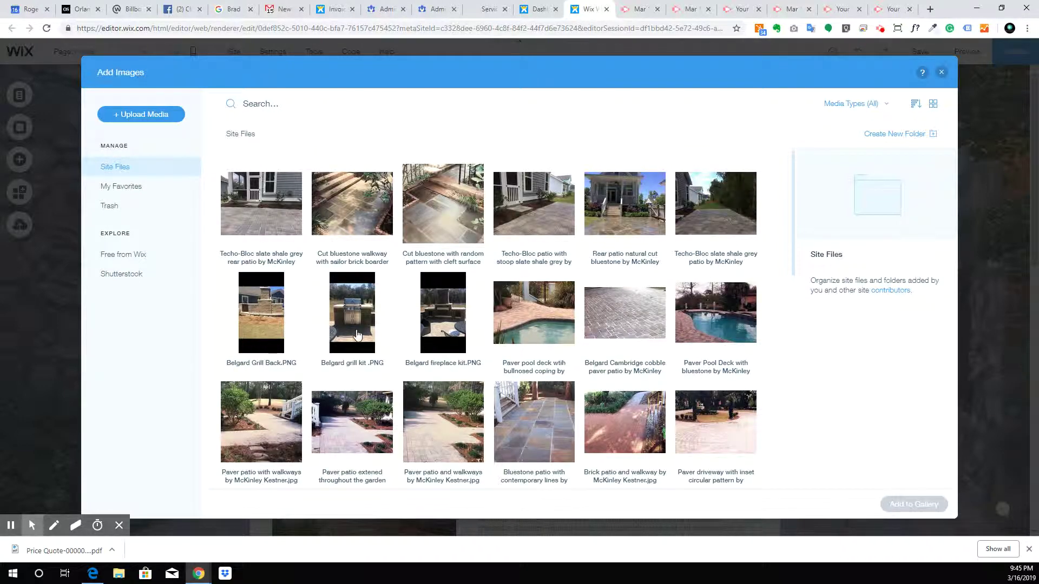
pyautogui.scroll(-2, 357, 341)
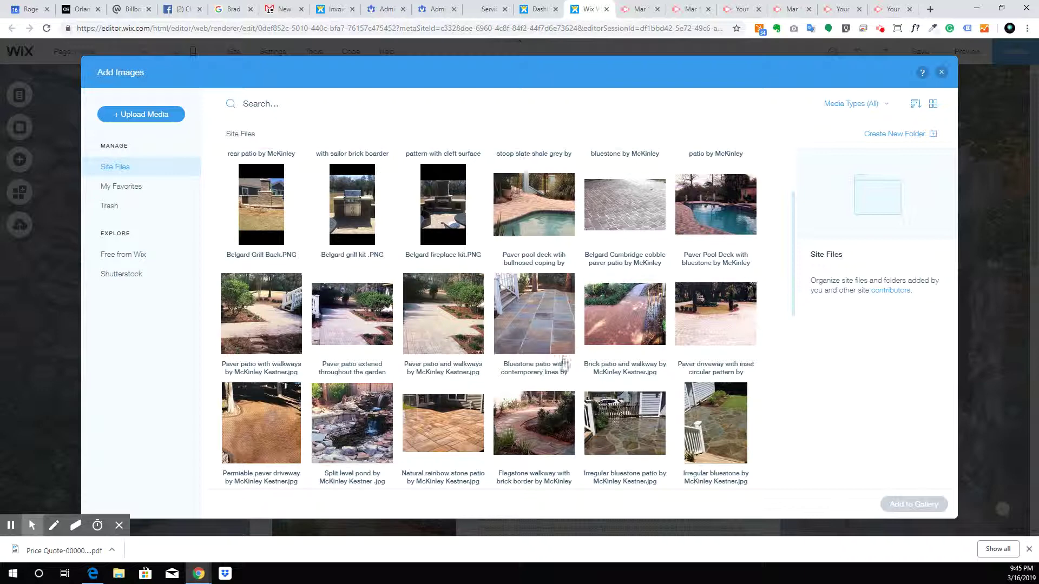
pyautogui.scroll(-3, 564, 362)
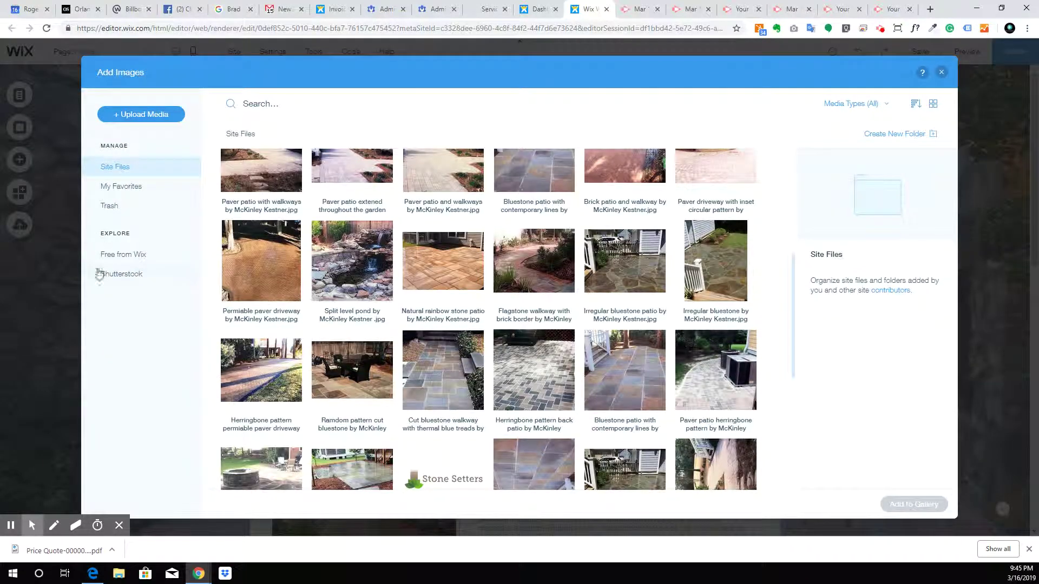
pyautogui.scroll(-4, 433, 228)
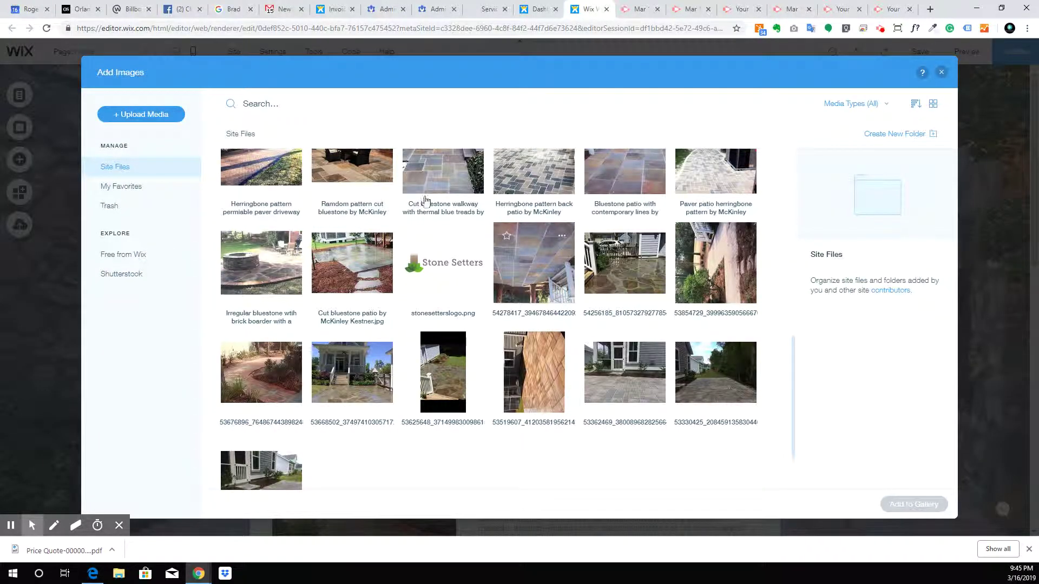
pyautogui.scroll(-6, 425, 200)
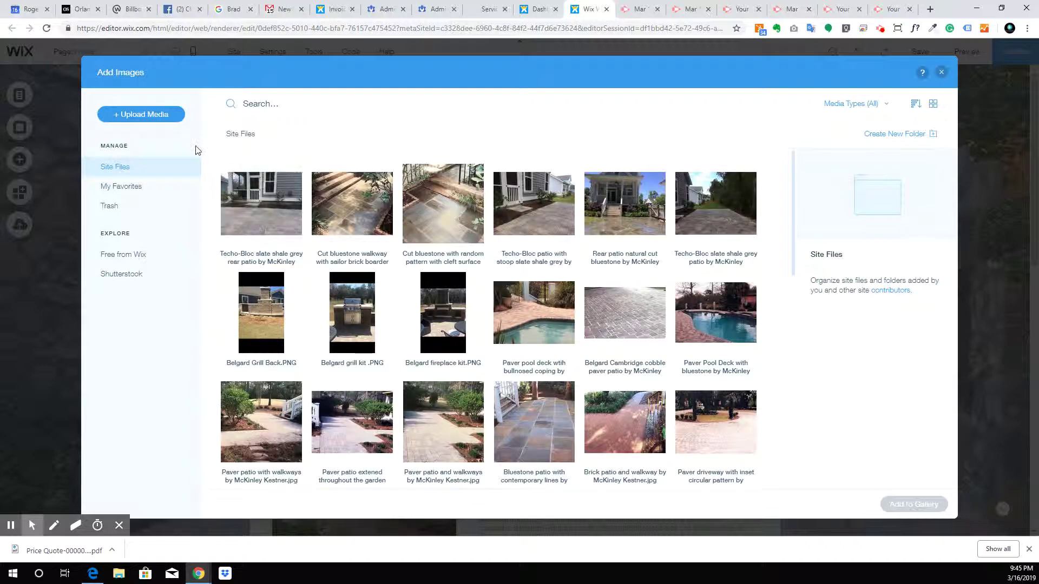
# Step: Open the media upload dialog and review the available upload sources
pyautogui.click(145, 116)
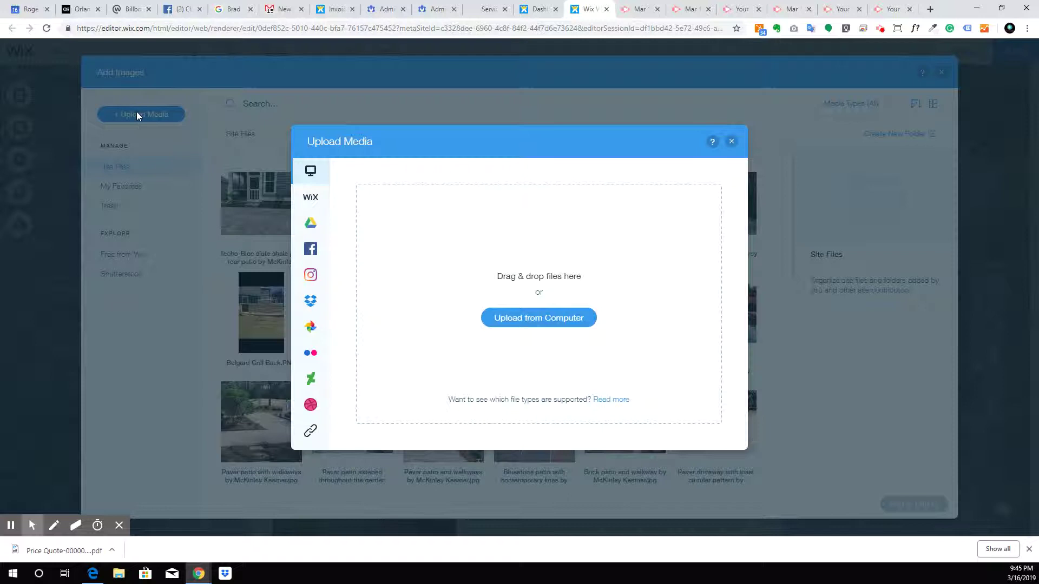
pyautogui.click(733, 143)
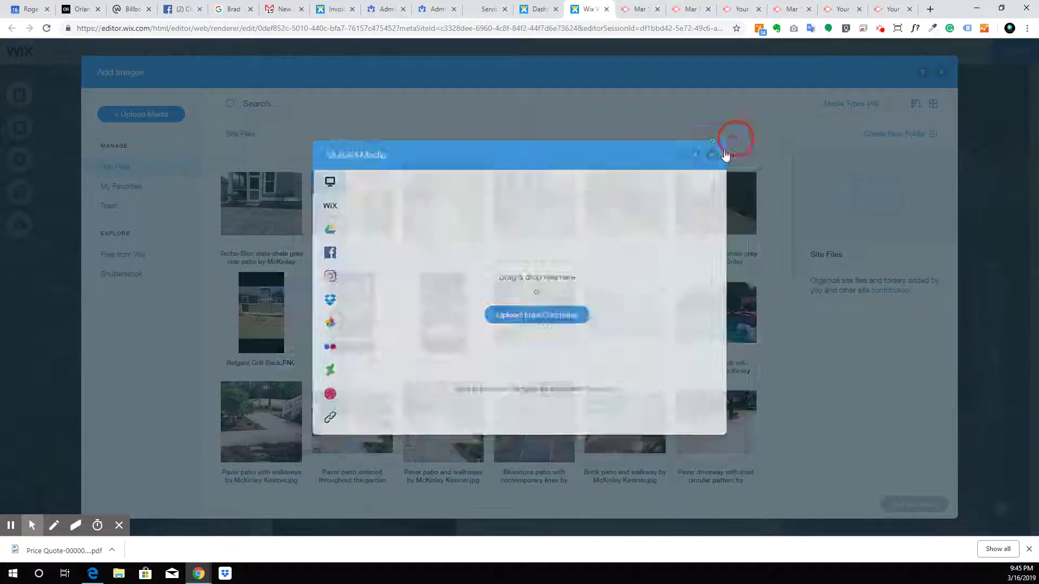
pyautogui.click(149, 116)
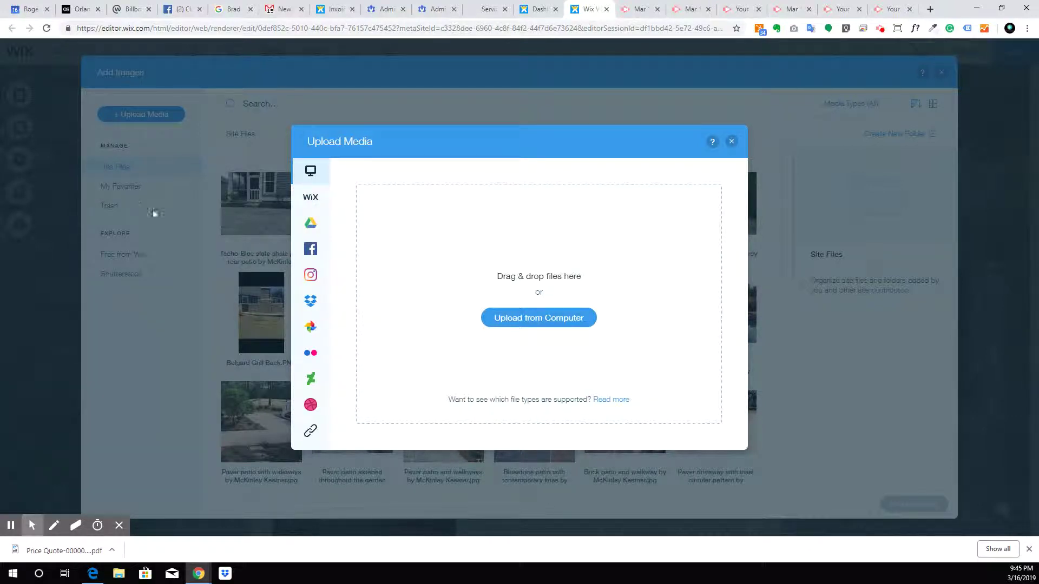
pyautogui.moveTo(313, 335)
pyautogui.moveTo(325, 223)
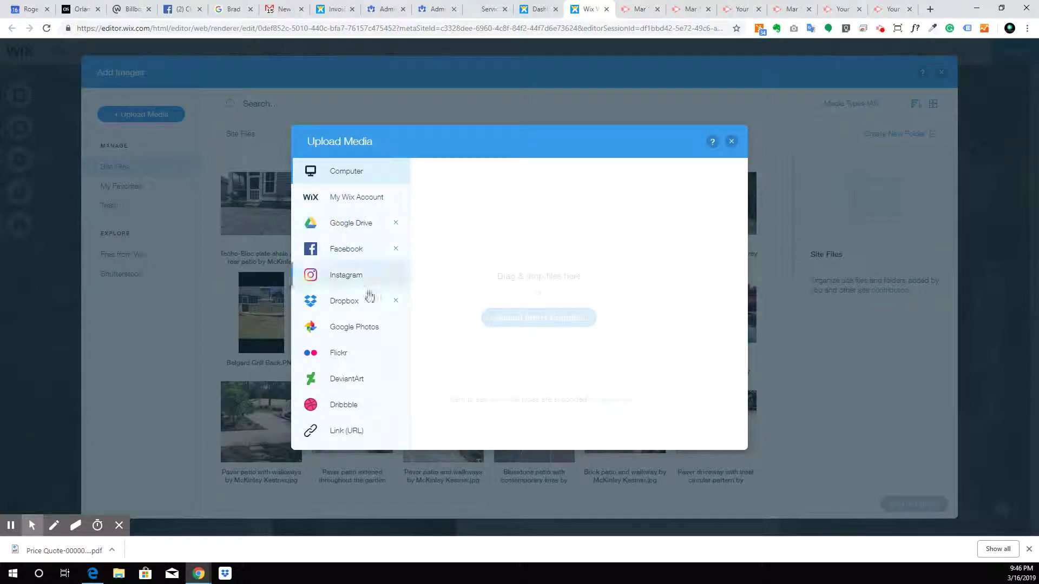
# Step: Upload the two "After Install" photos from the Stone Setters folder on the computer's desktop to Site Files
pyautogui.click(357, 171)
pyautogui.click(377, 170)
pyautogui.click(303, 171)
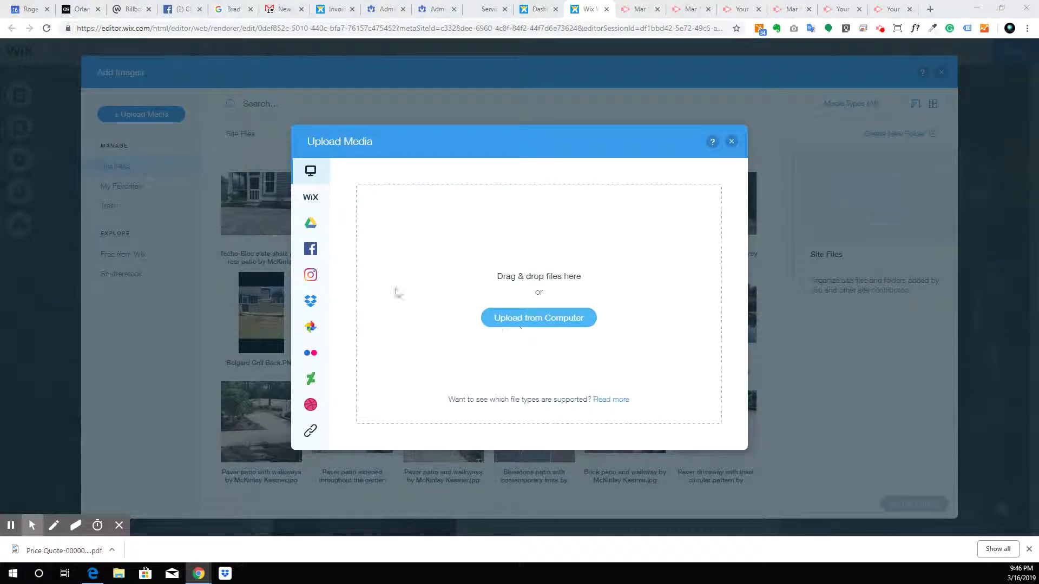
pyautogui.click(553, 318)
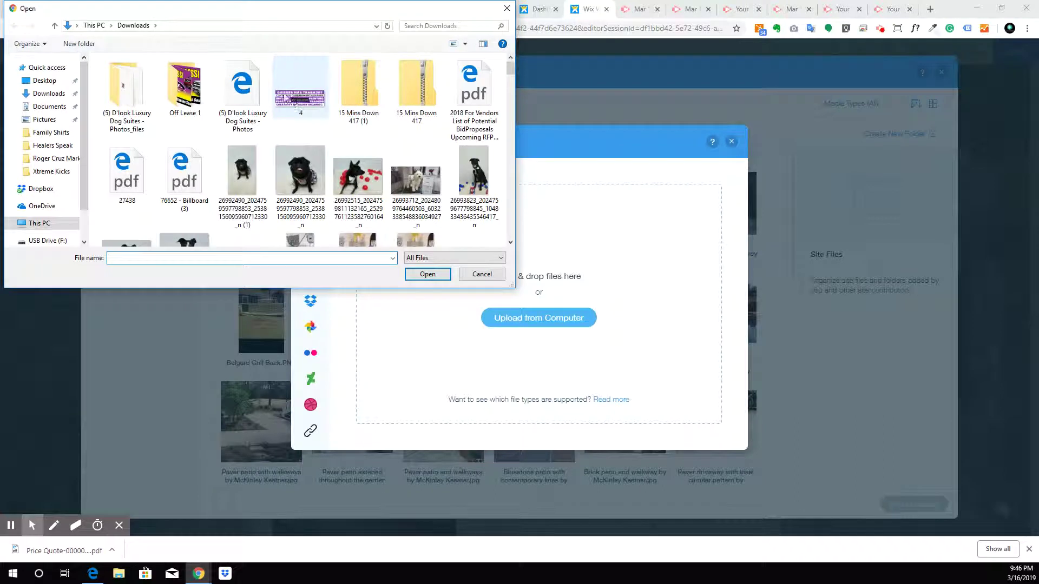
pyautogui.click(56, 85)
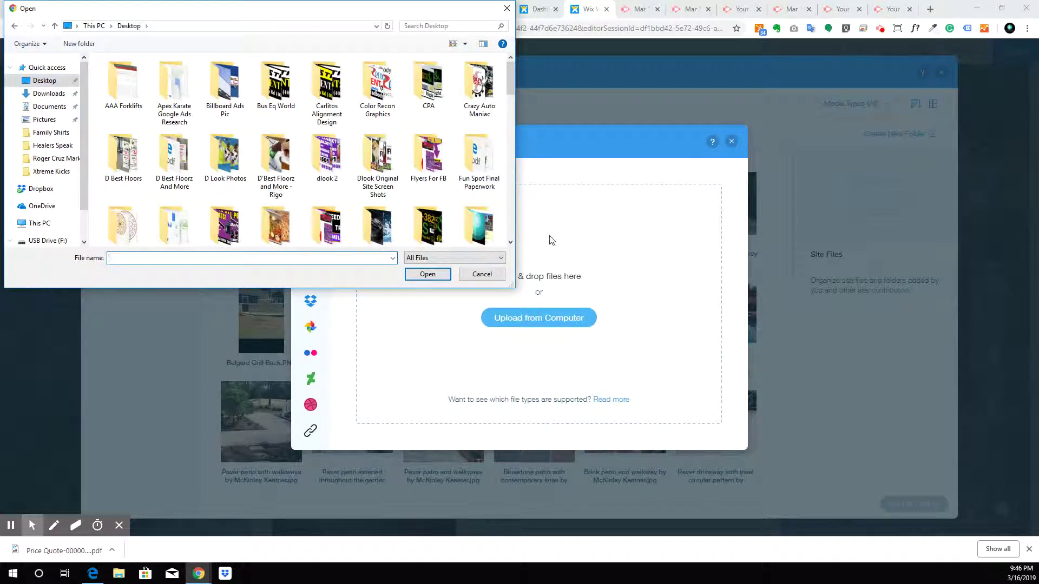
pyautogui.write('ston')
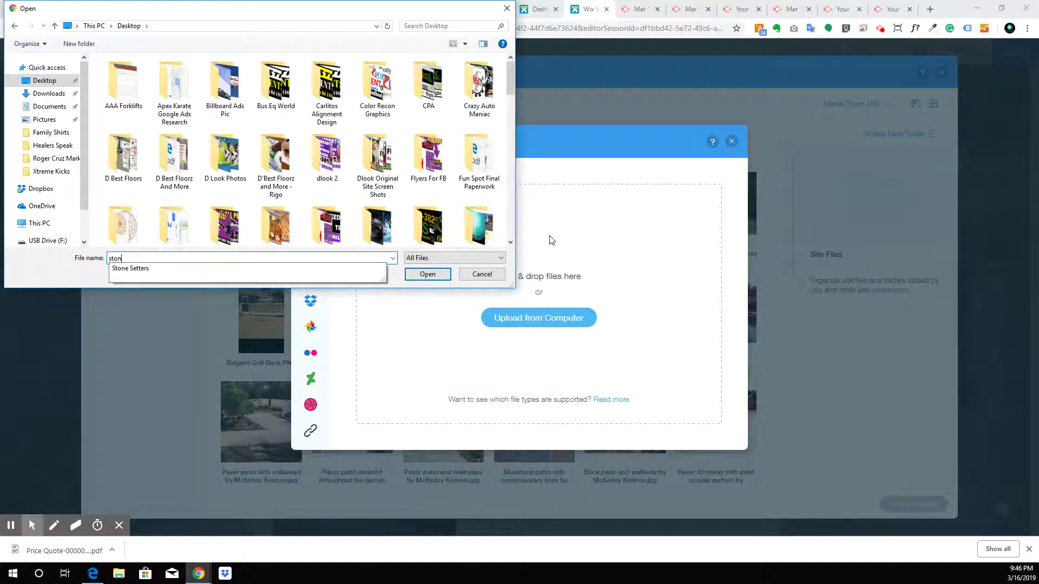
pyautogui.press('Down')
pyautogui.press('Return')
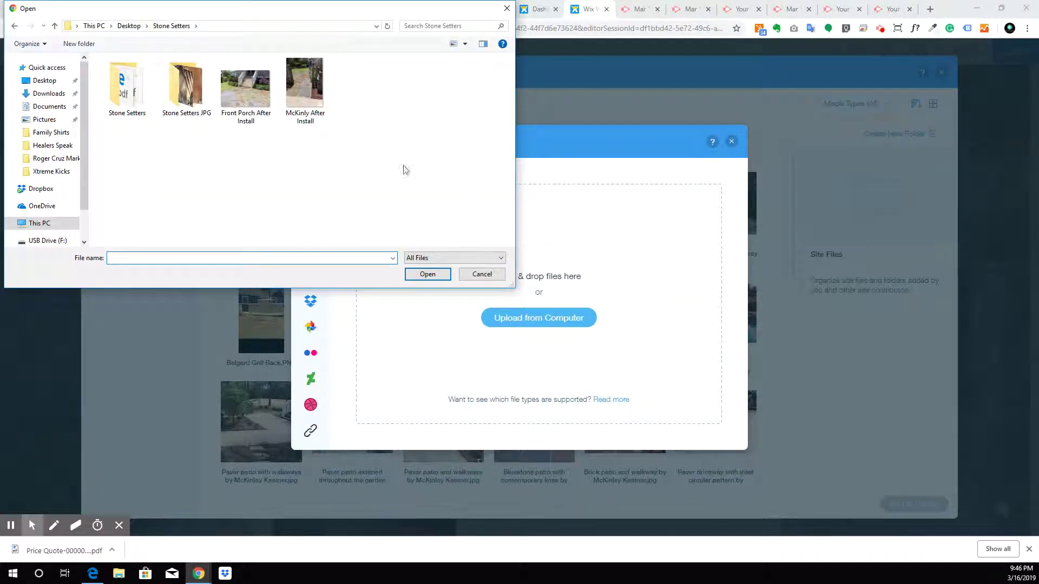
pyautogui.moveTo(235, 156); pyautogui.dragTo(303, 60)
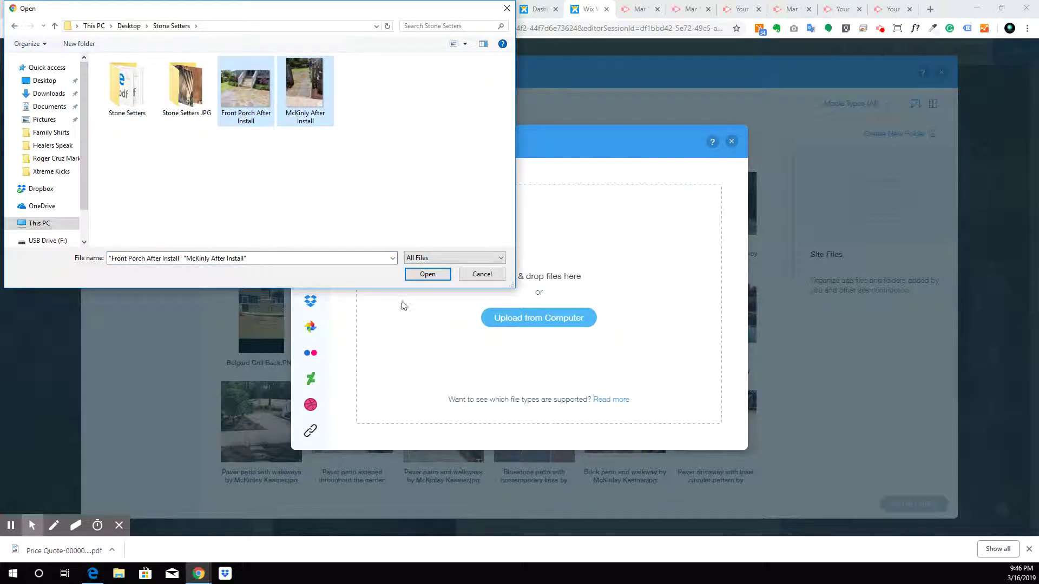
pyautogui.click(428, 274)
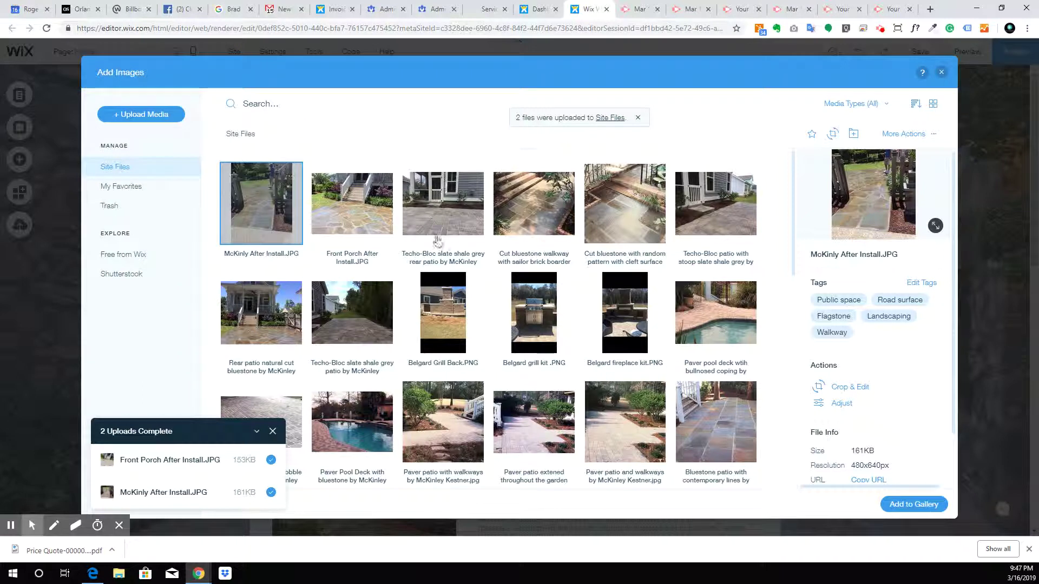
# Step: Select both newly uploaded "After Install" photos in Site Files and add them to the slide gallery
pyautogui.click(366, 234)
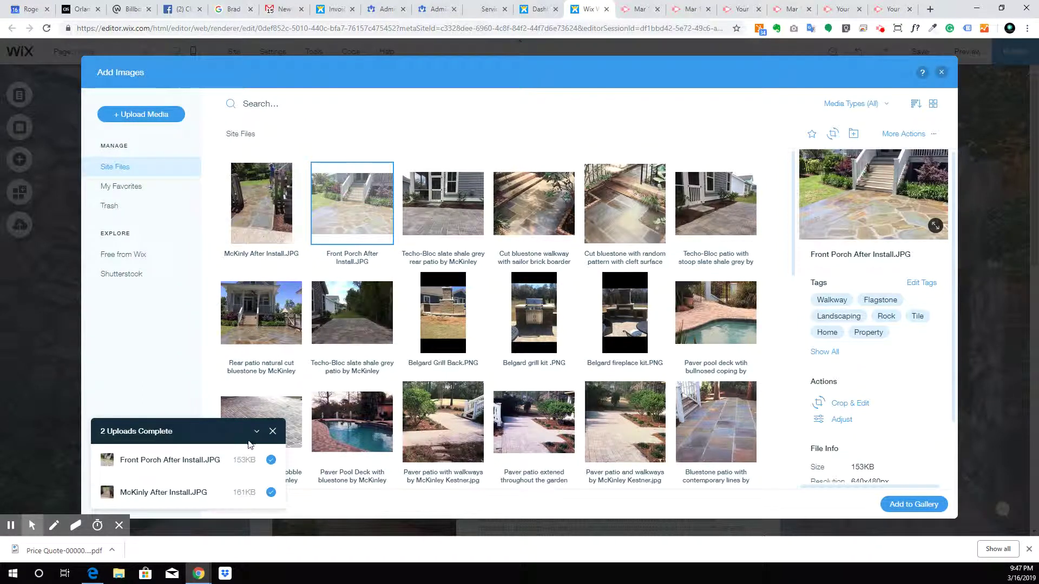
pyautogui.click(273, 431)
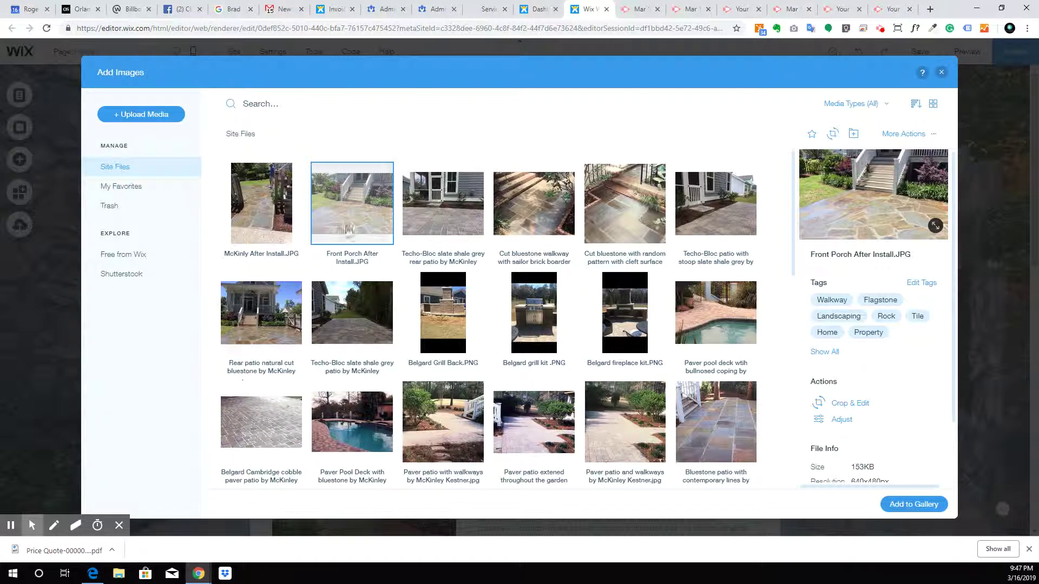
pyautogui.click(273, 216)
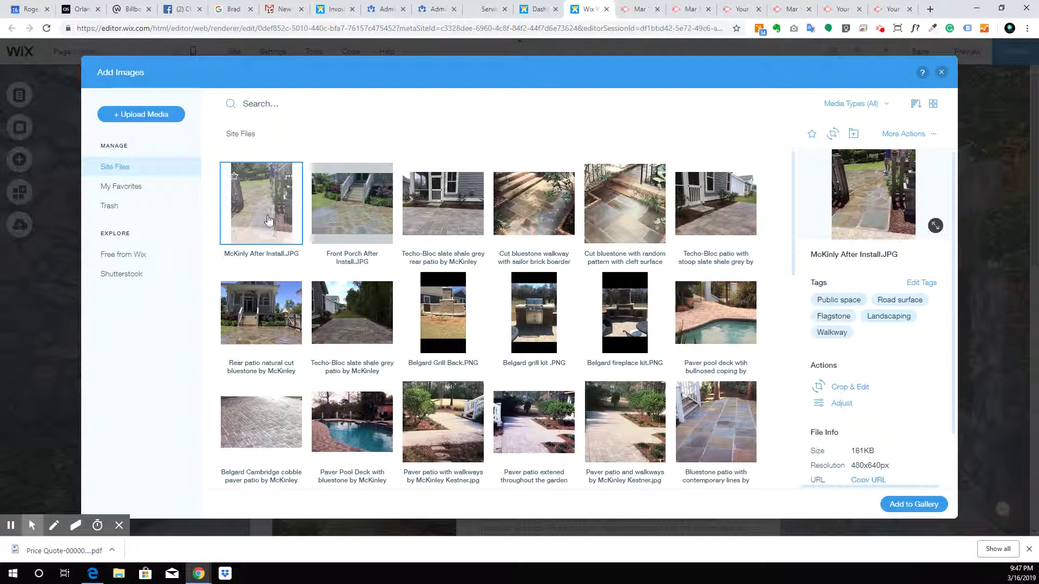
pyautogui.click(314, 222)
pyautogui.click(292, 224)
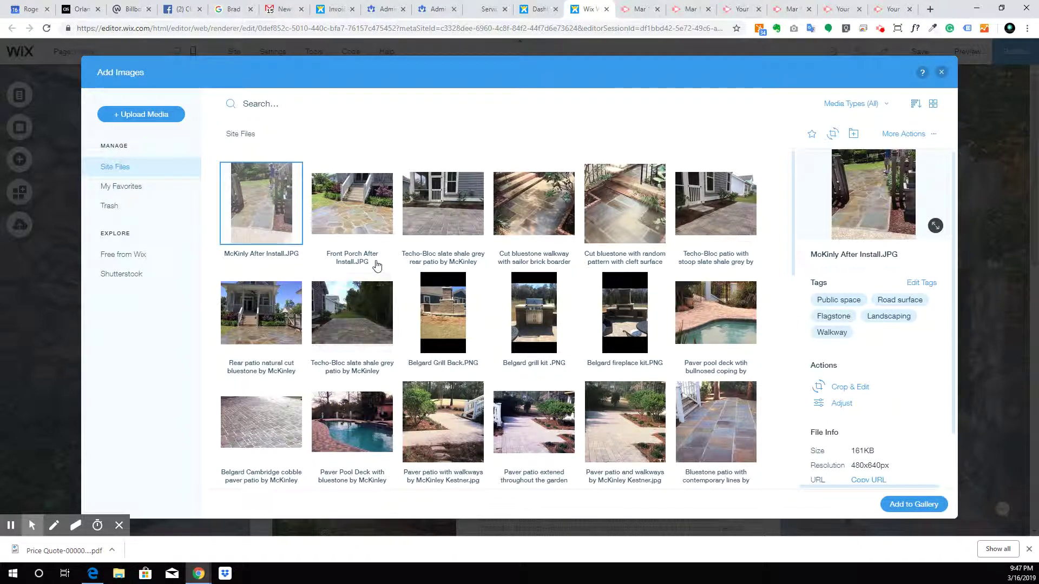
pyautogui.click(377, 214)
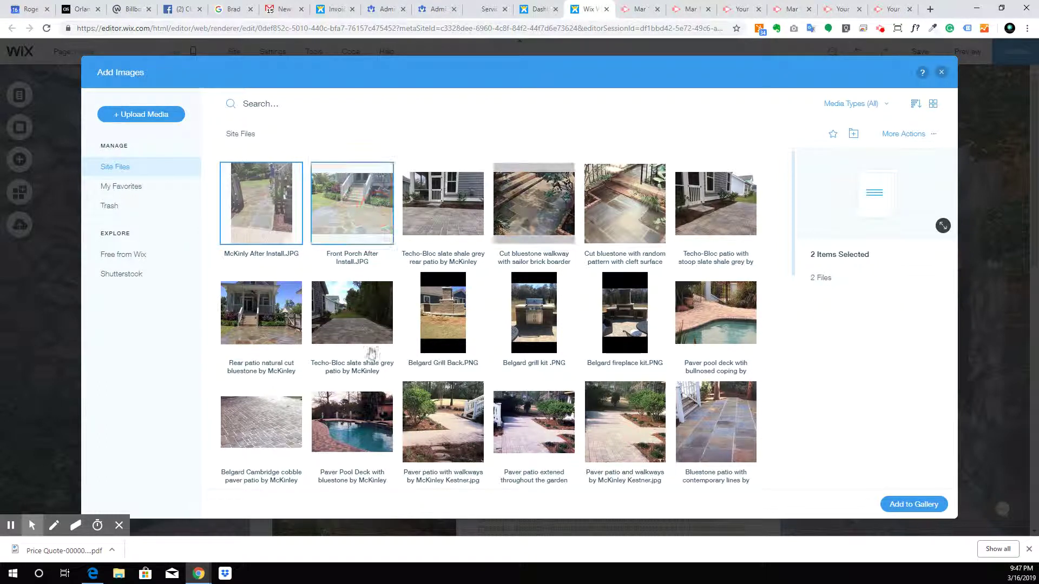
pyautogui.click(928, 507)
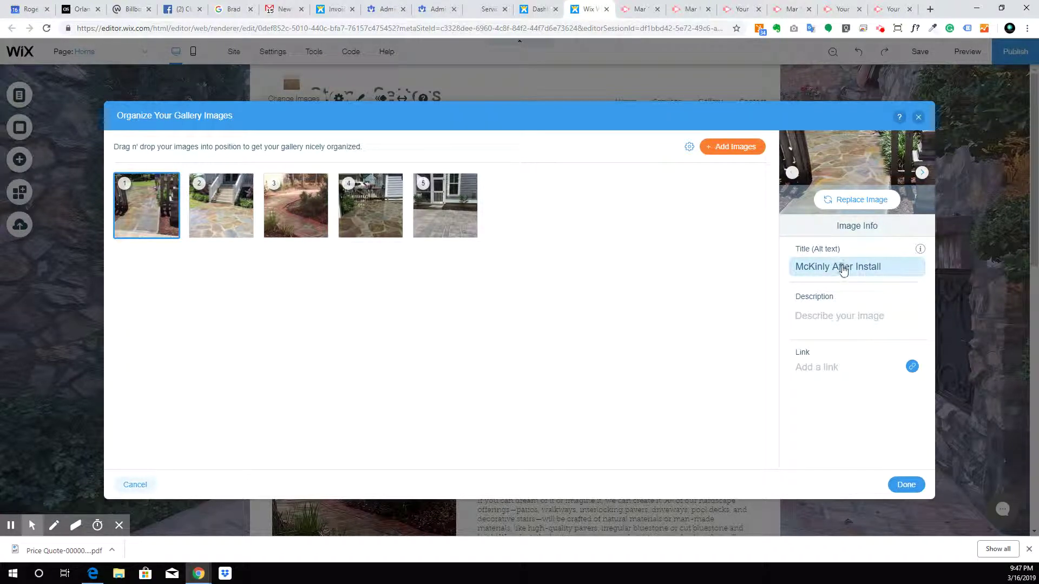
# Step: Clear the title (alt text) of the first gallery image
pyautogui.press('Tab')
pyautogui.click(849, 272)
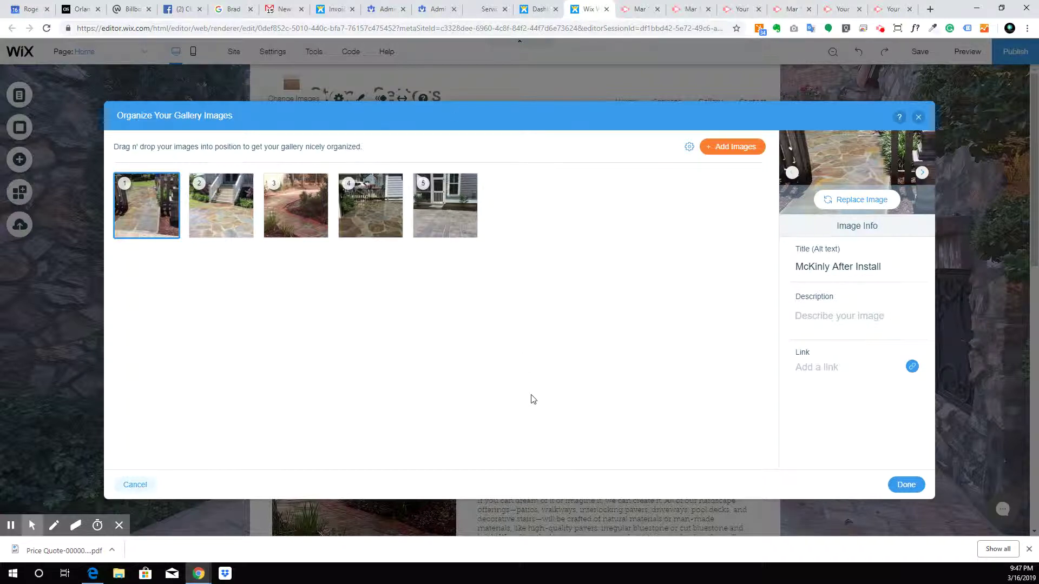
pyautogui.click(807, 270)
pyautogui.press('BackSpace')
pyautogui.press('BackSpace')
pyautogui.press('BackSpace')
pyautogui.press('BackSpace')
pyautogui.press('BackSpace')
pyautogui.press('BackSpace')
pyautogui.press('BackSpace')
pyautogui.press('BackSpace')
pyautogui.press('BackSpace')
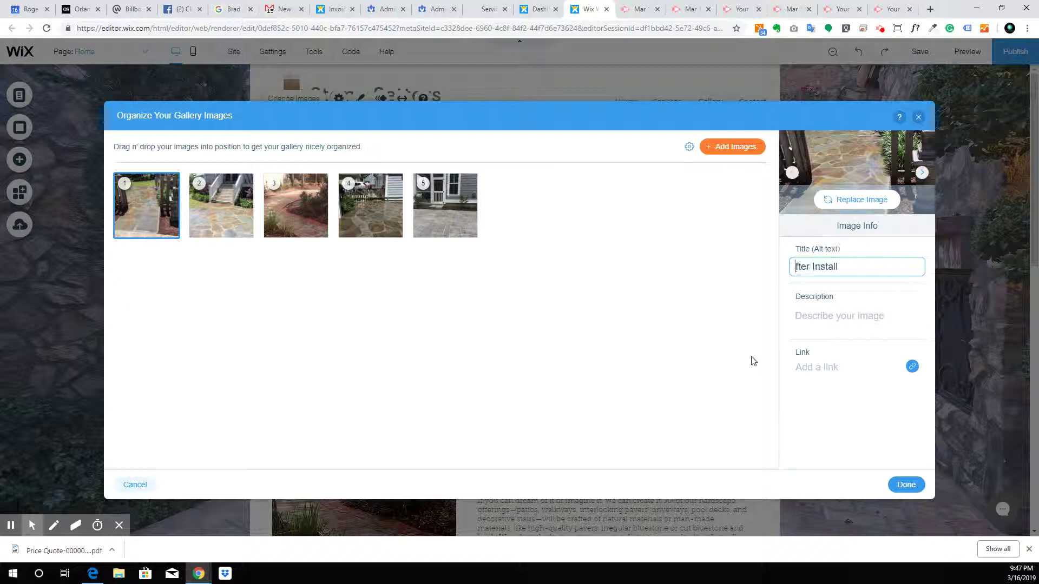
pyautogui.moveTo(845, 270); pyautogui.dragTo(800, 274)
pyautogui.press('BackSpace')
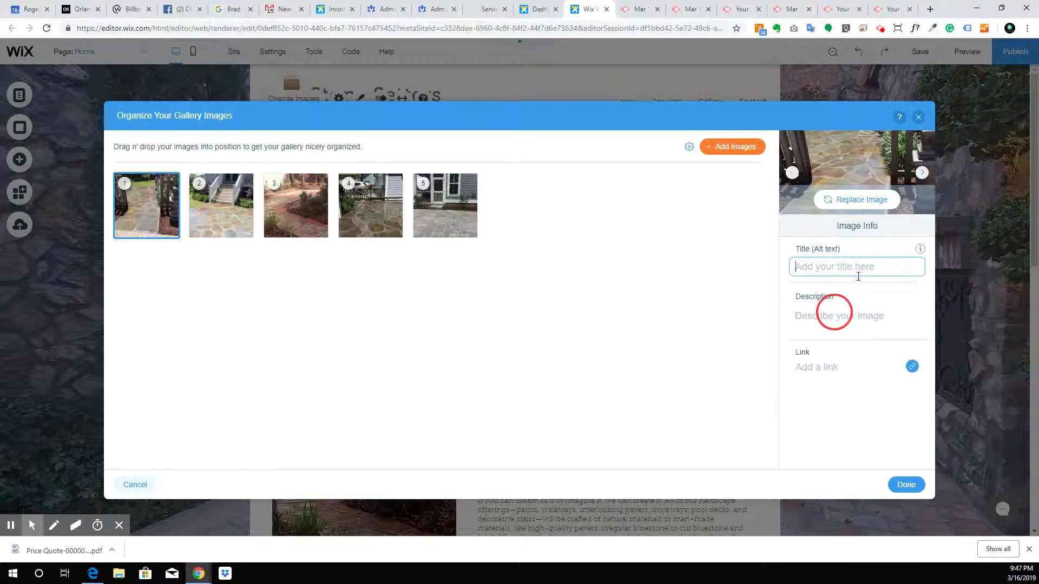
# Step: Clear the title of the second gallery image, the front porch photo, and check the titles of the remaining three images
pyautogui.click(218, 193)
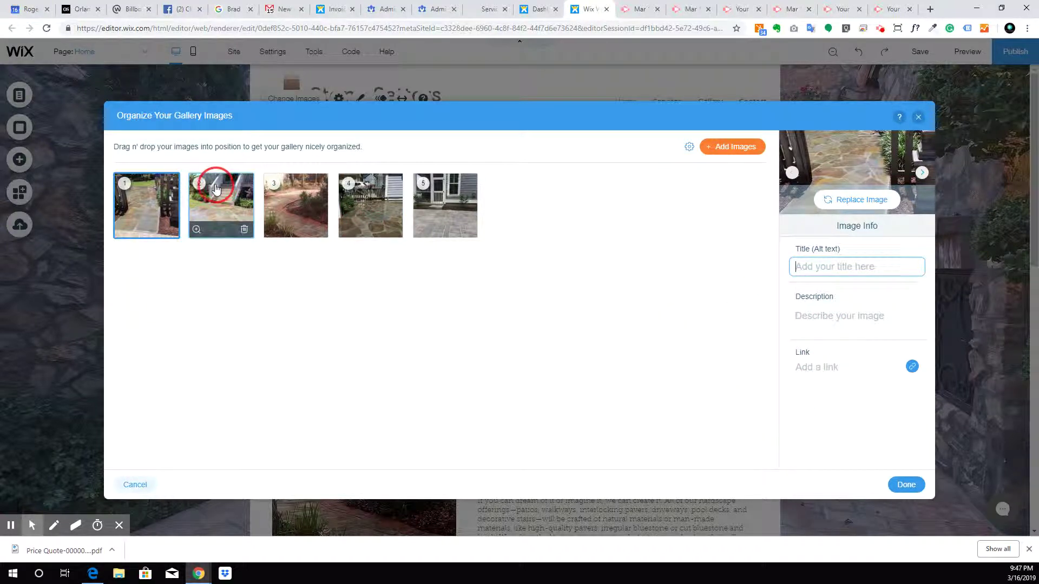
pyautogui.click(881, 267)
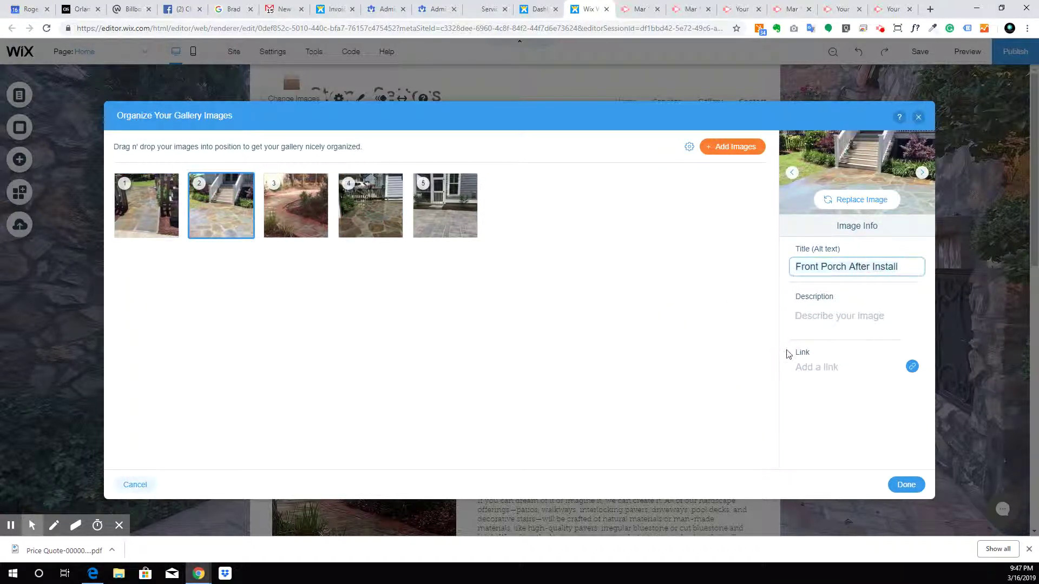
pyautogui.hotkey('ctrl', 'a')
pyautogui.press('BackSpace')
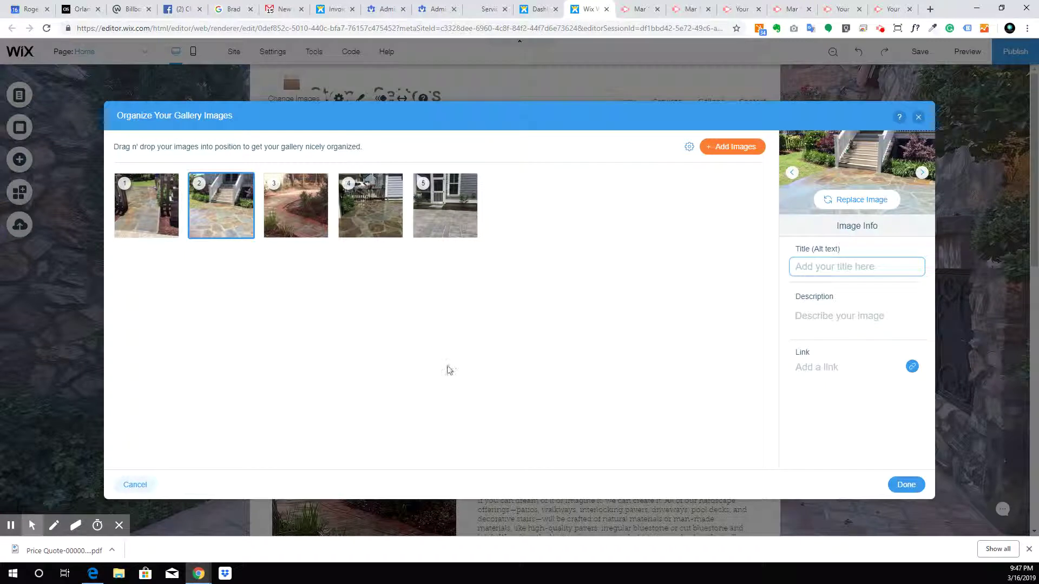
pyautogui.click(686, 258)
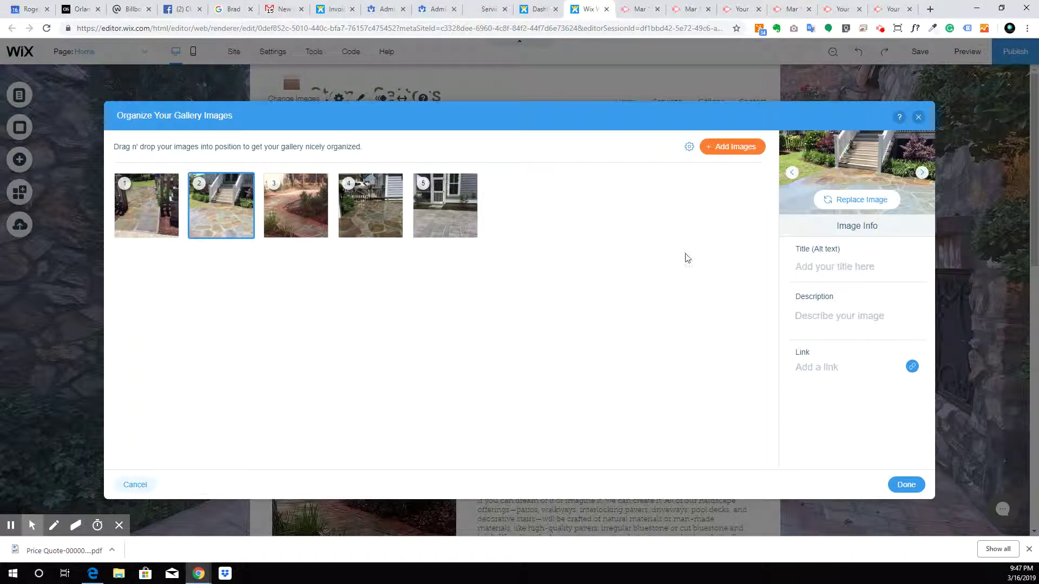
pyautogui.click(323, 221)
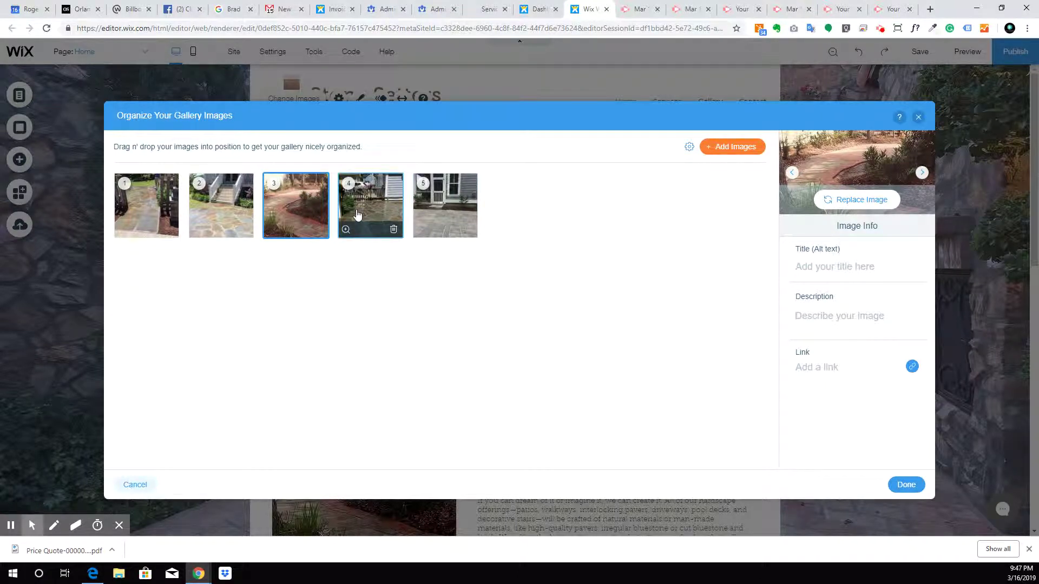
pyautogui.click(378, 217)
pyautogui.click(476, 215)
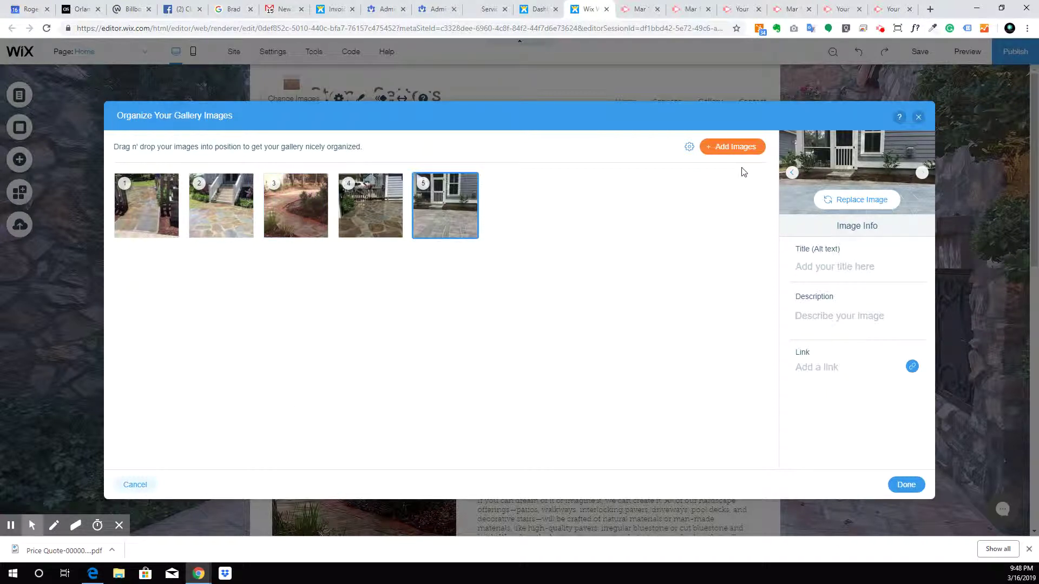
# Step: Set the gallery to add new images without titles and review the placement options for new images
pyautogui.click(690, 149)
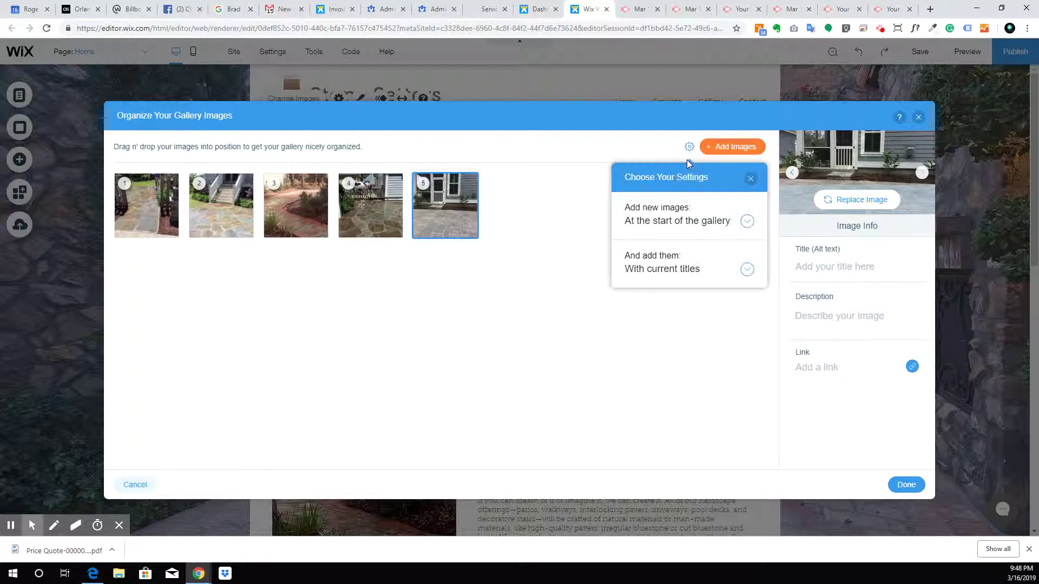
pyautogui.click(663, 272)
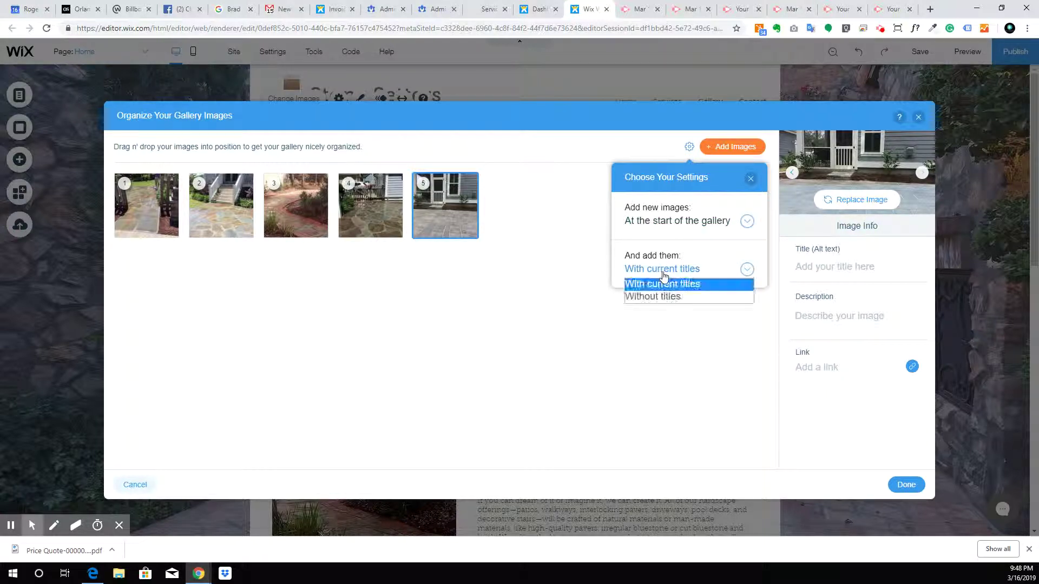
pyautogui.click(679, 297)
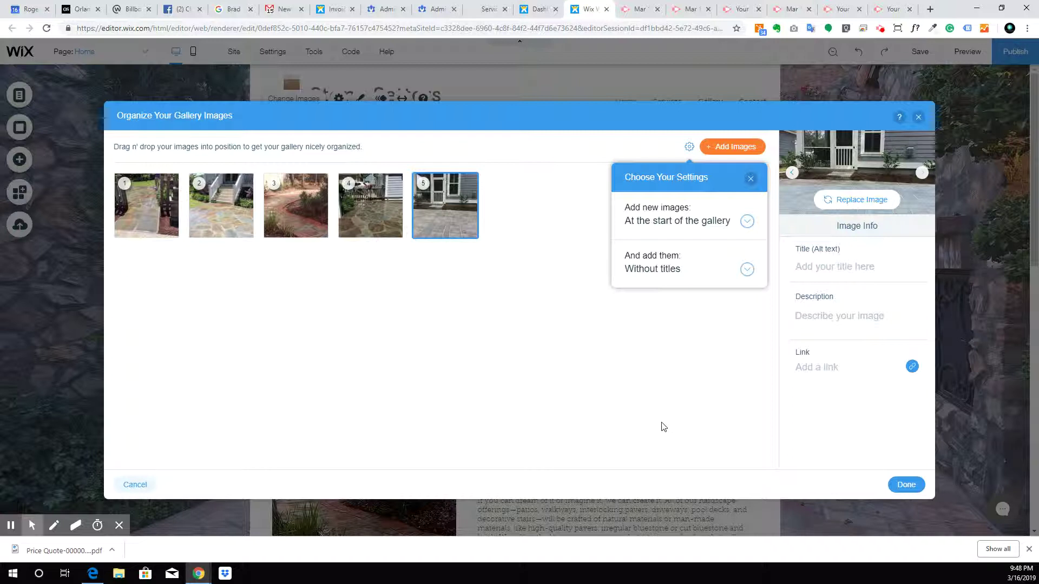
pyautogui.click(716, 219)
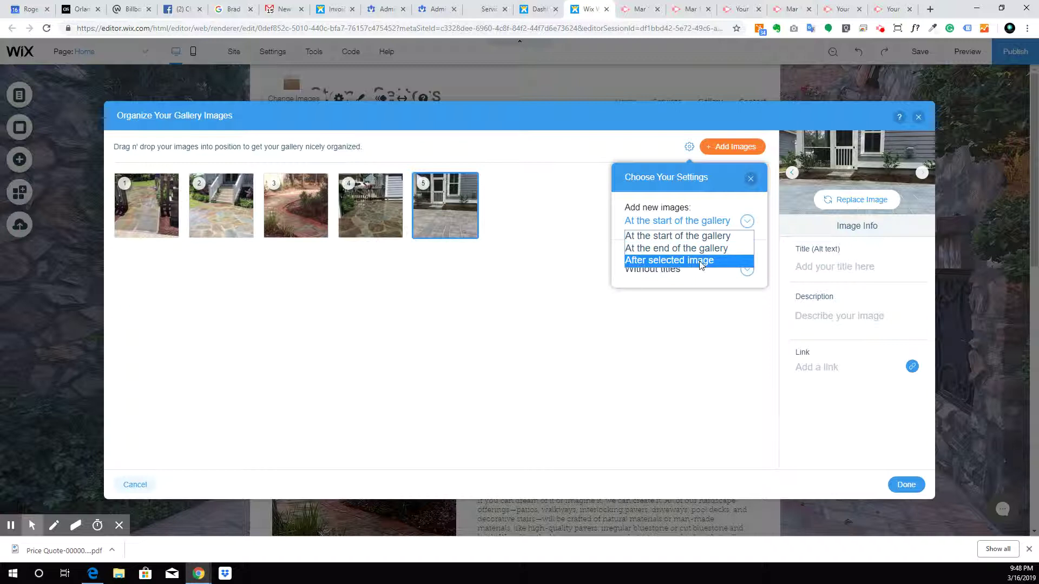
pyautogui.click(689, 331)
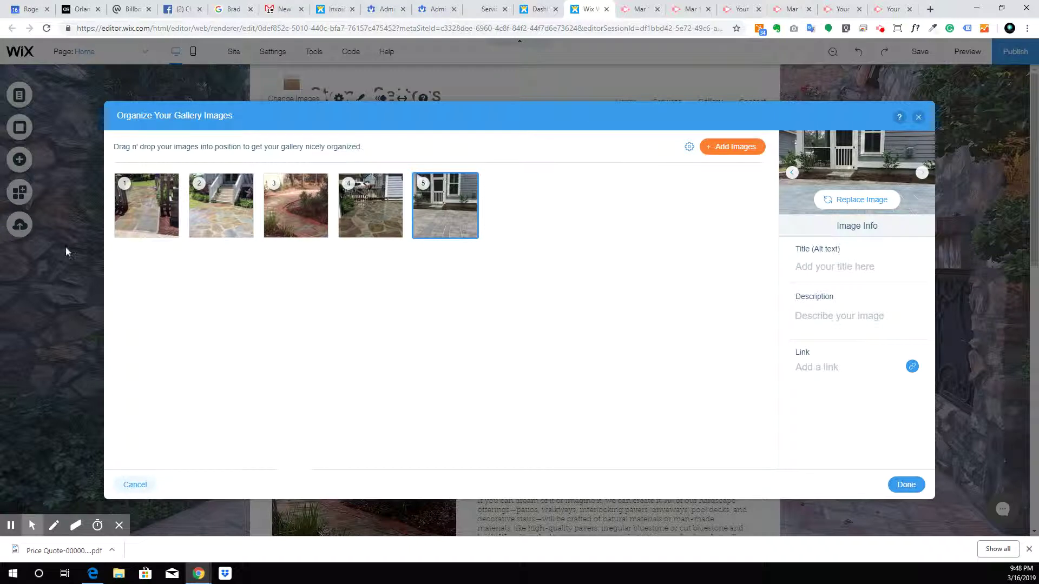
# Step: Apply the gallery image changes and preview the home page's header slide gallery before returning to the editor
pyautogui.moveTo(169, 213)
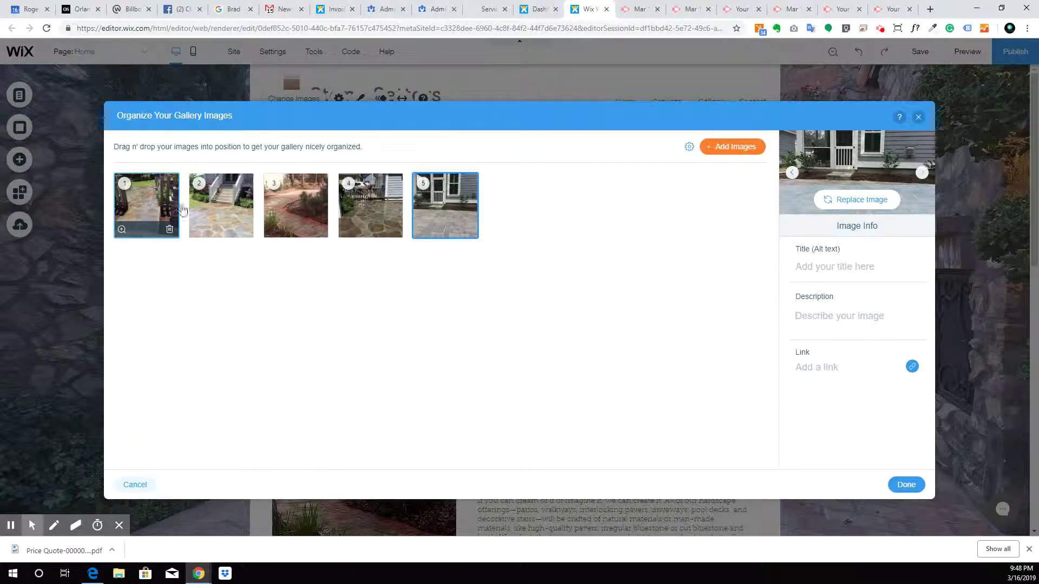
pyautogui.click(914, 483)
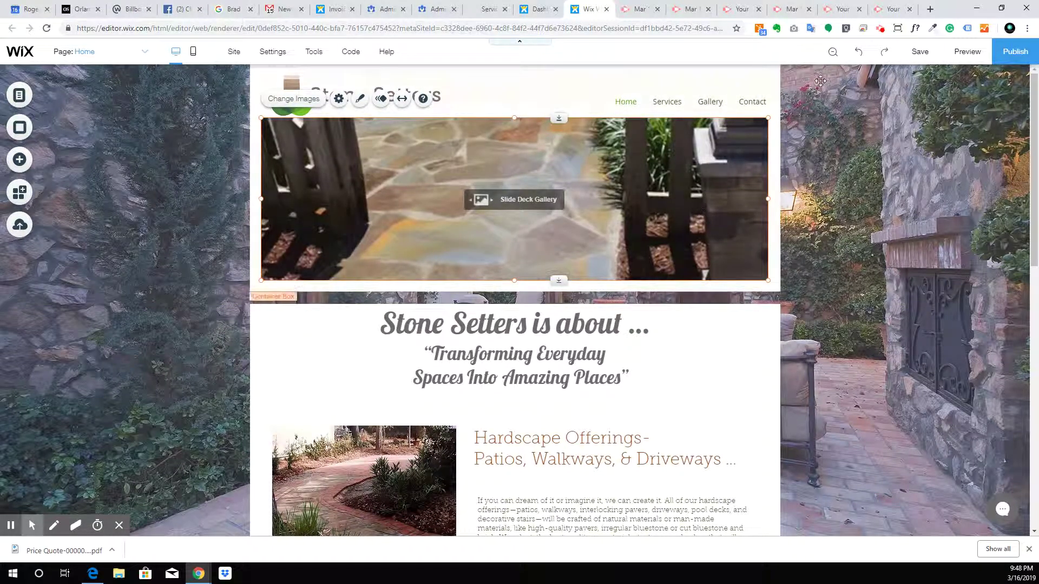
pyautogui.click(968, 52)
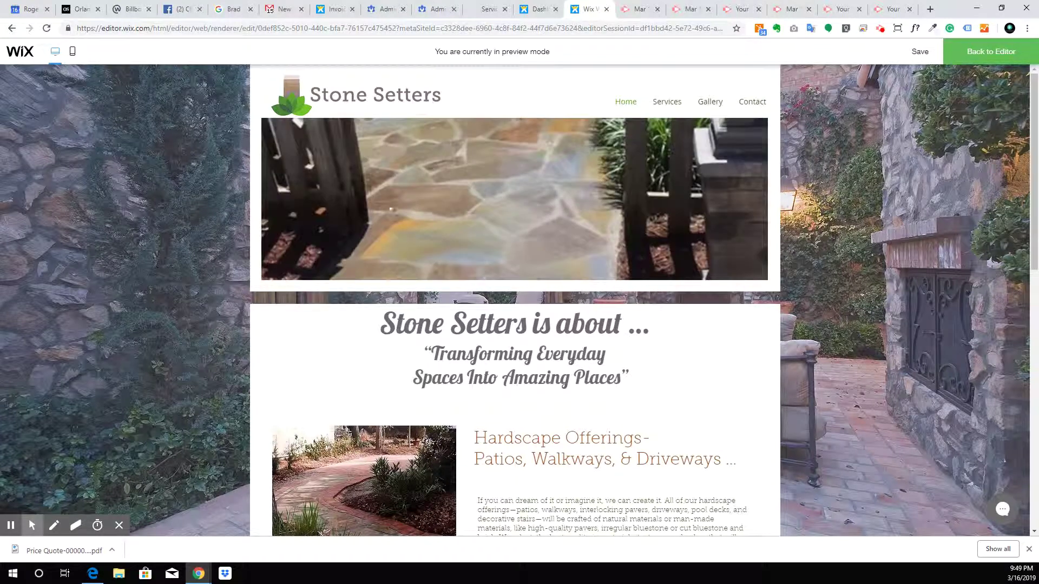
pyautogui.click(1015, 48)
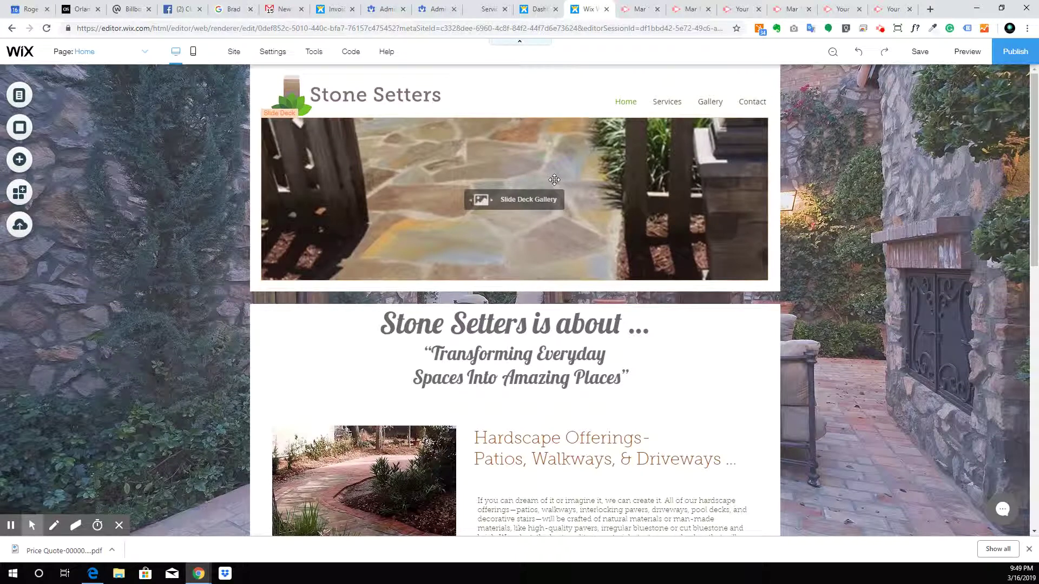
# Step: Remove the first image, the walkway between the wooden gates, from the header slide gallery and apply the change
pyautogui.doubleClick(488, 152)
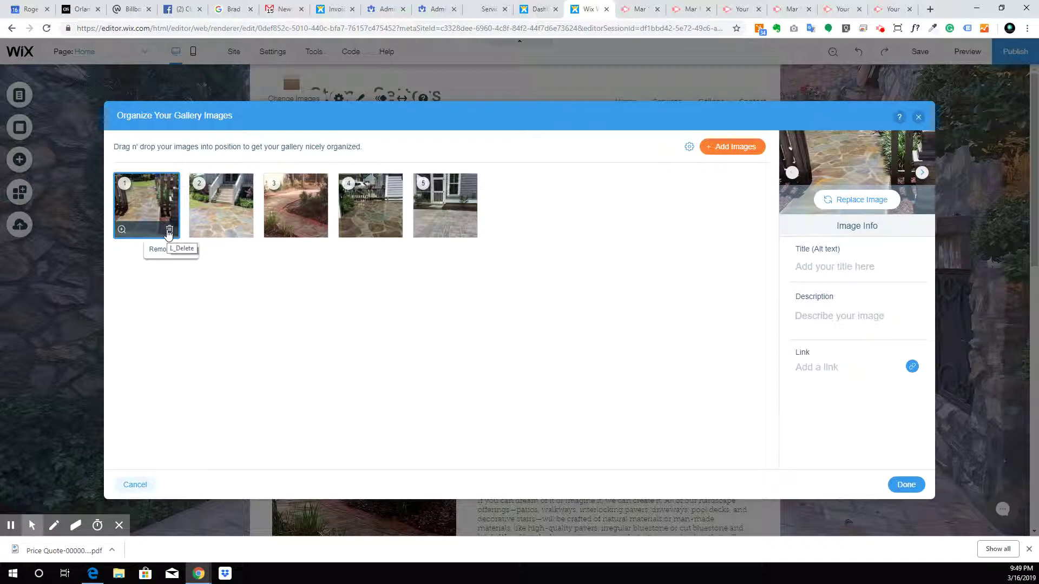
pyautogui.click(169, 231)
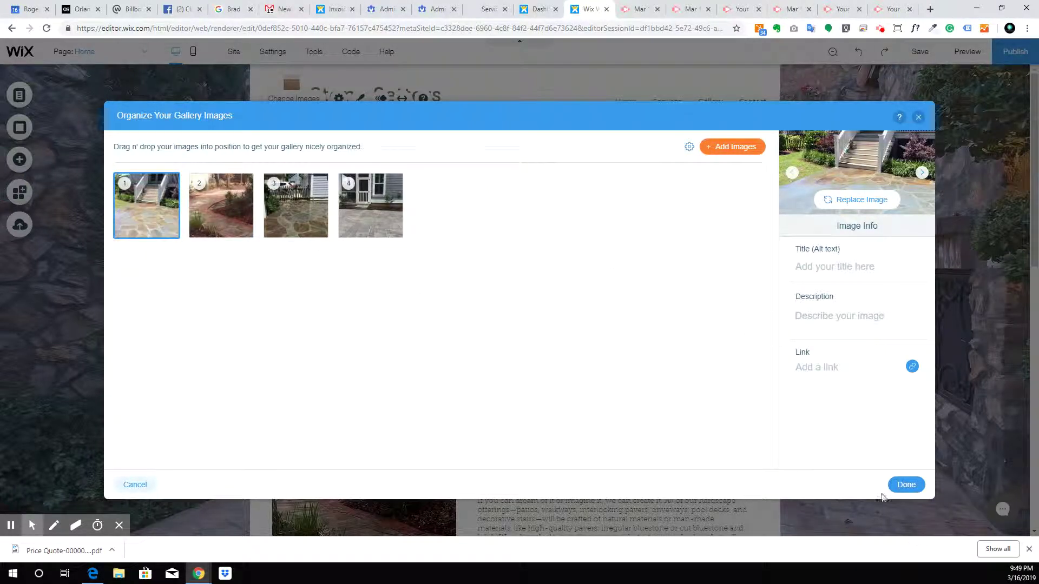
pyautogui.click(906, 485)
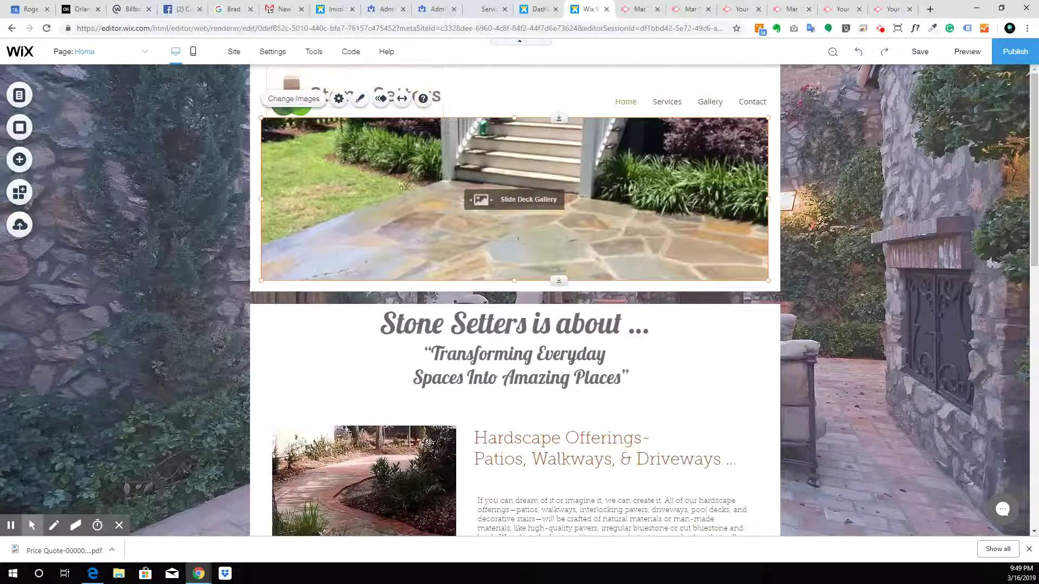
pyautogui.click(848, 196)
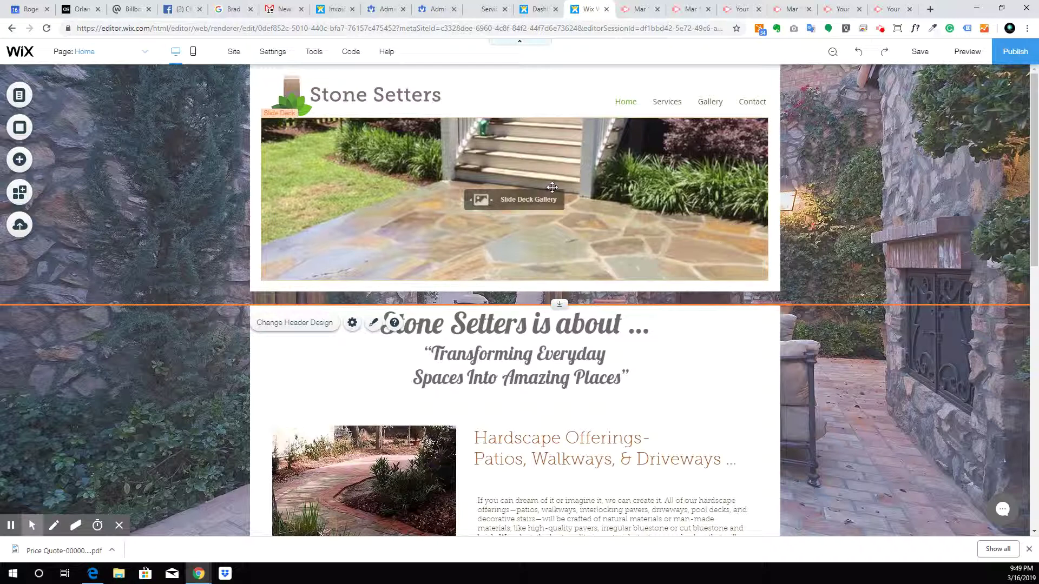
# Step: Switch to the mobile editor and review the home page's mobile layout from the header to the Last Projects gallery and footer
pyautogui.click(194, 54)
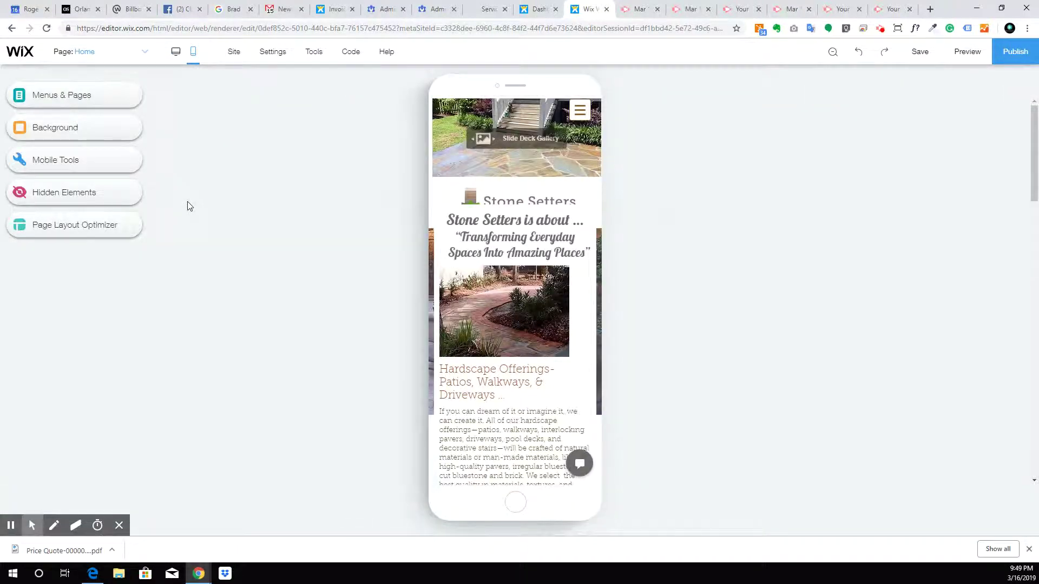
pyautogui.scroll(-10, 539, 211)
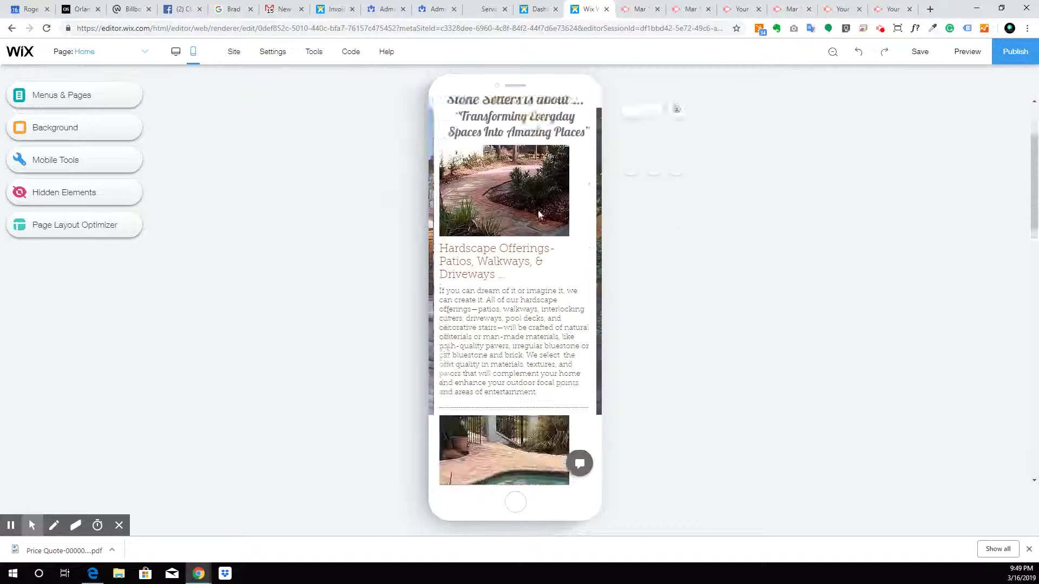
pyautogui.scroll(-8, 539, 211)
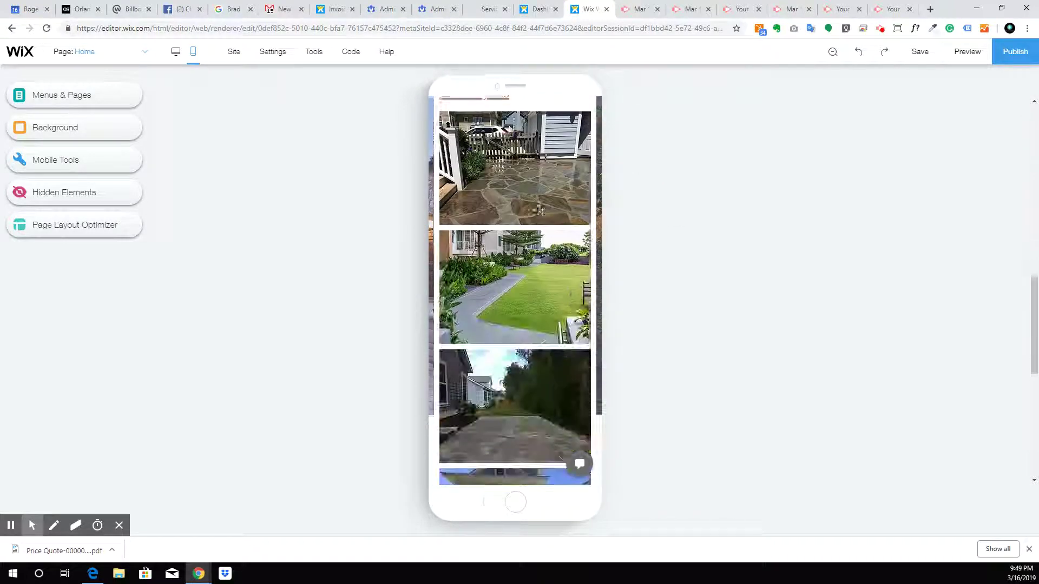
pyautogui.scroll(8, 538, 211)
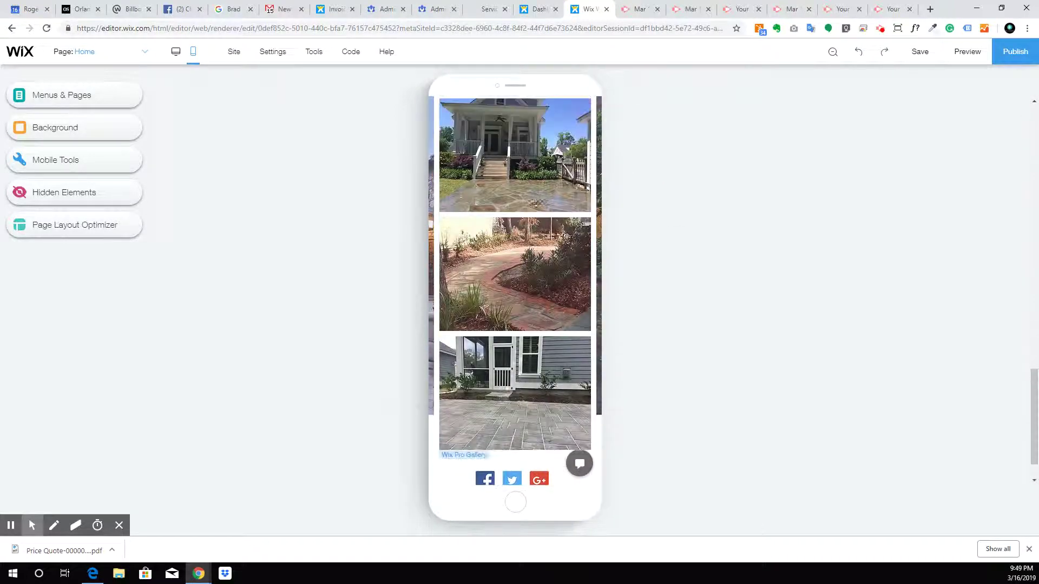
pyautogui.scroll(2, 538, 197)
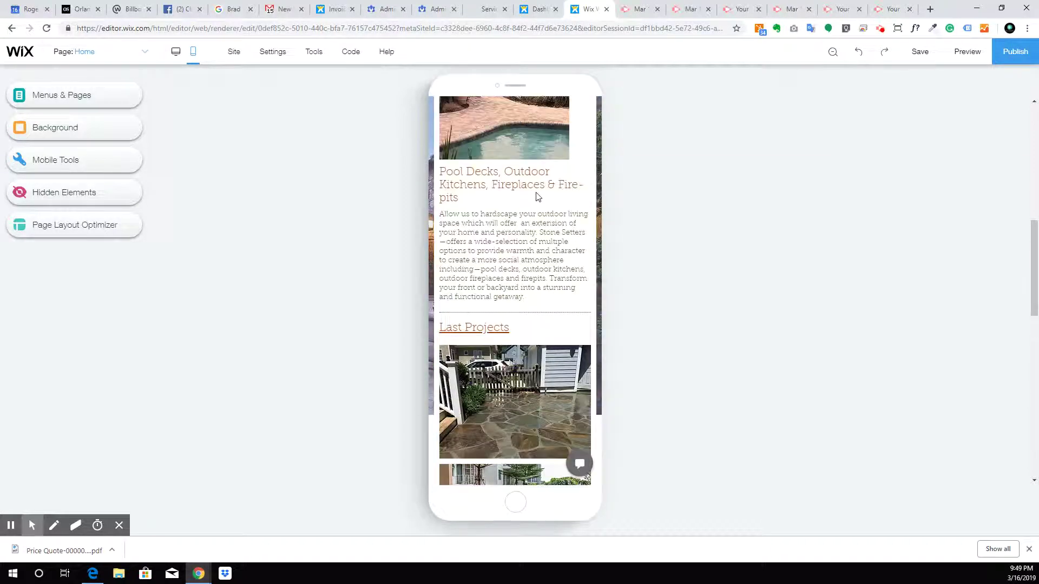
pyautogui.scroll(-12, 537, 195)
pyautogui.scroll(-2, 536, 193)
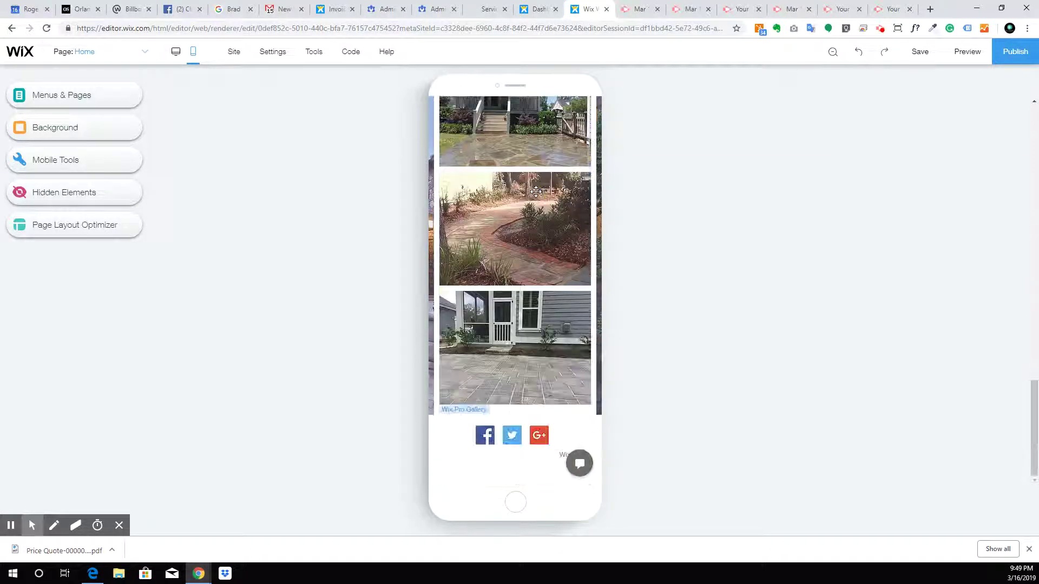
pyautogui.scroll(20, 488, 275)
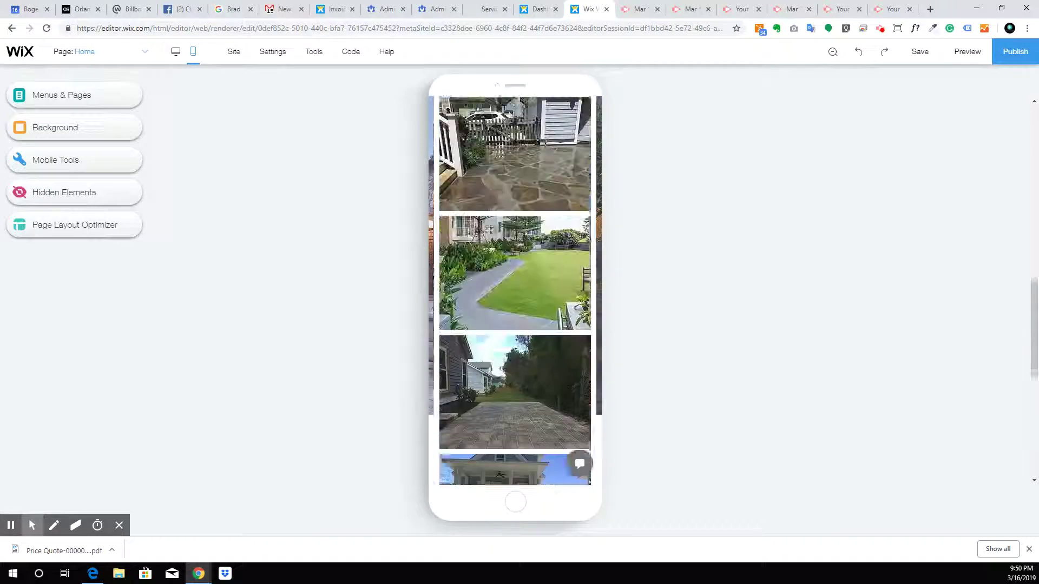
pyautogui.scroll(-8, 491, 231)
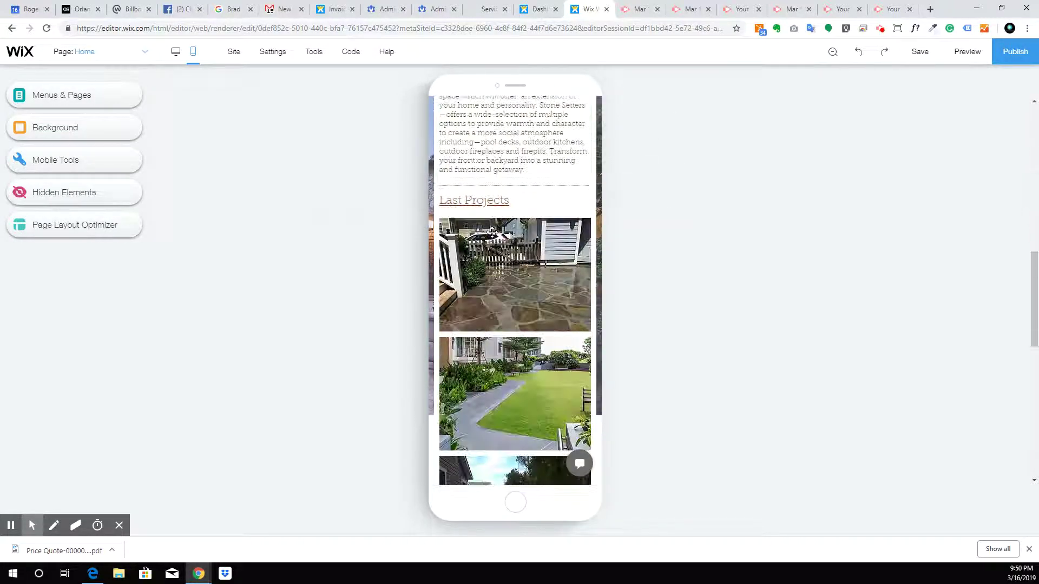
pyautogui.scroll(-8, 481, 312)
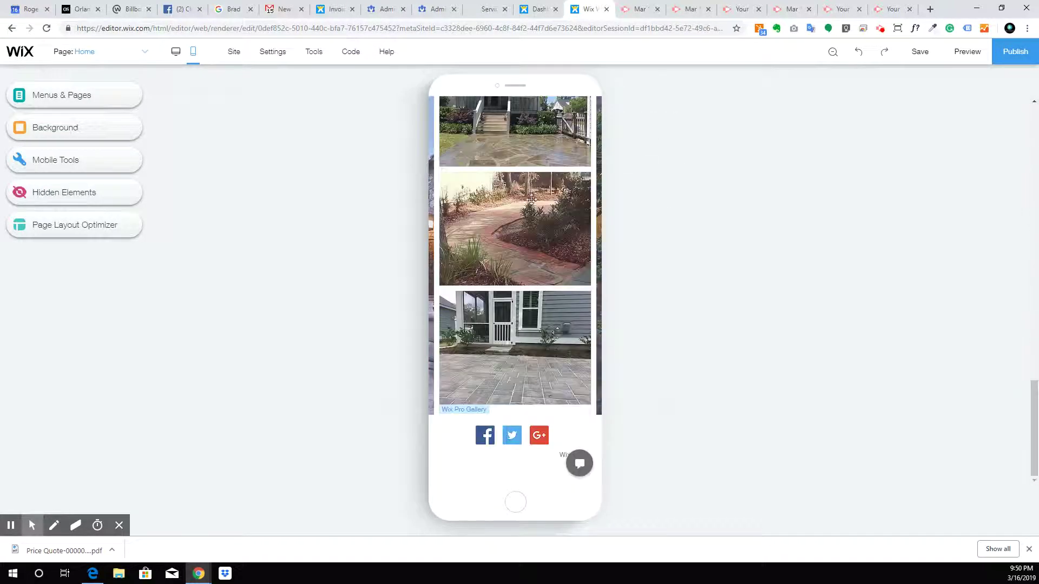
pyautogui.scroll(4, 506, 303)
pyautogui.scroll(-5, 509, 279)
pyautogui.scroll(10, 510, 276)
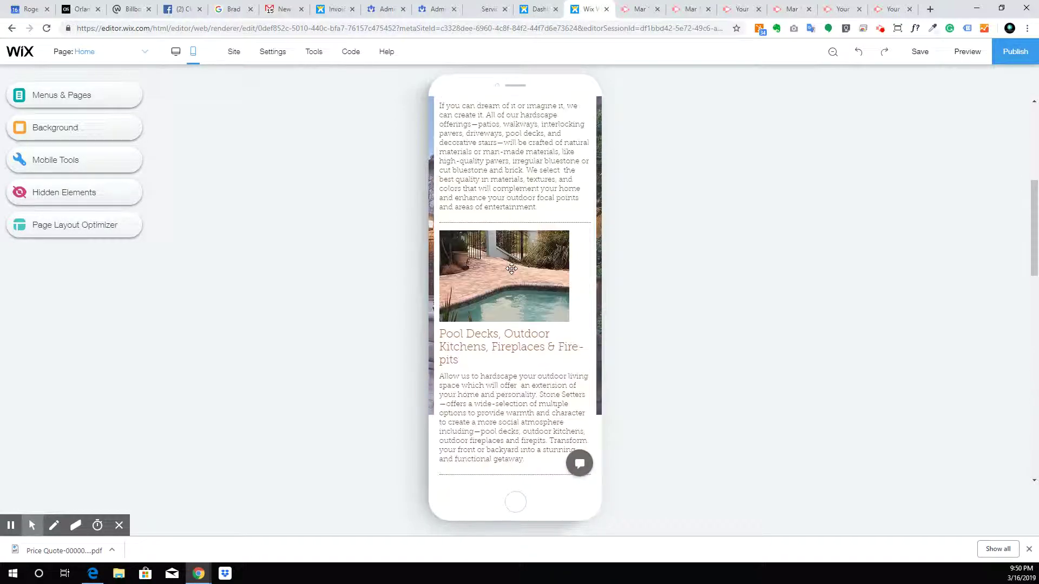
pyautogui.scroll(-10, 513, 263)
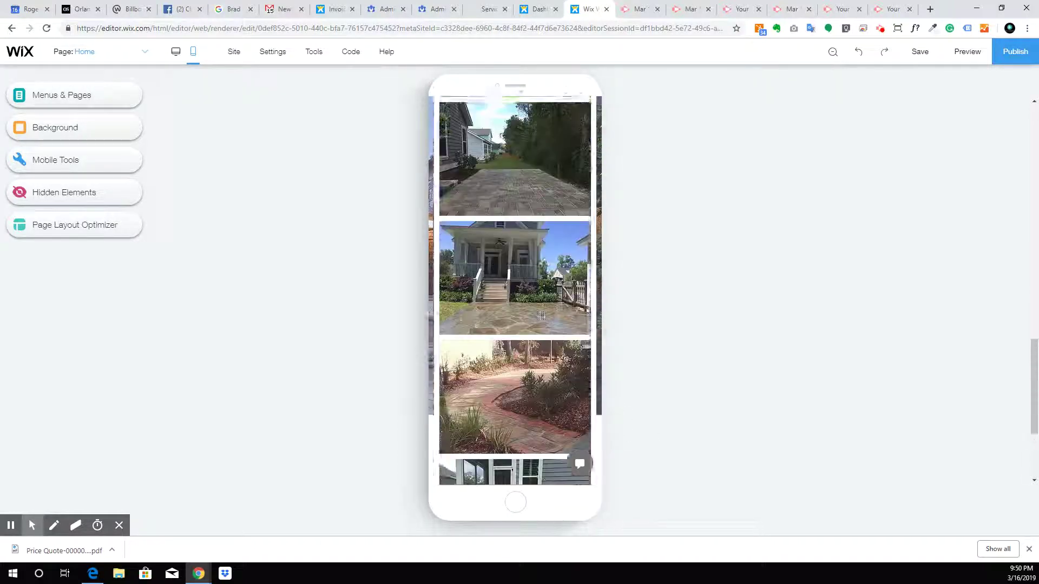
pyautogui.scroll(10, 549, 313)
pyautogui.scroll(5, 544, 312)
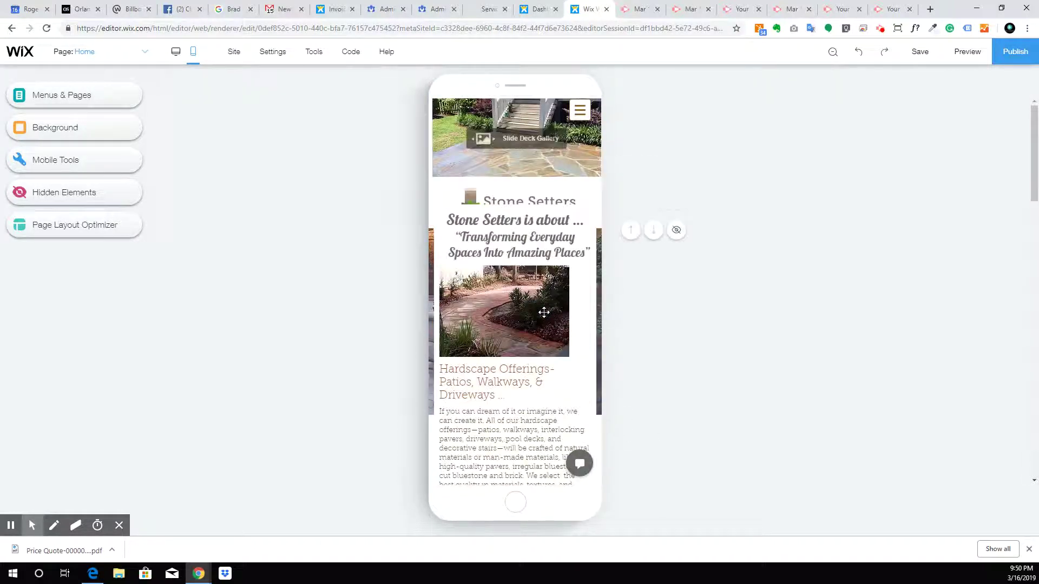
# Step: Examine the margins, image alignment and spacing of the hardscape, pool deck and Last Projects sections on the mobile home page
pyautogui.click(467, 236)
pyautogui.click(591, 323)
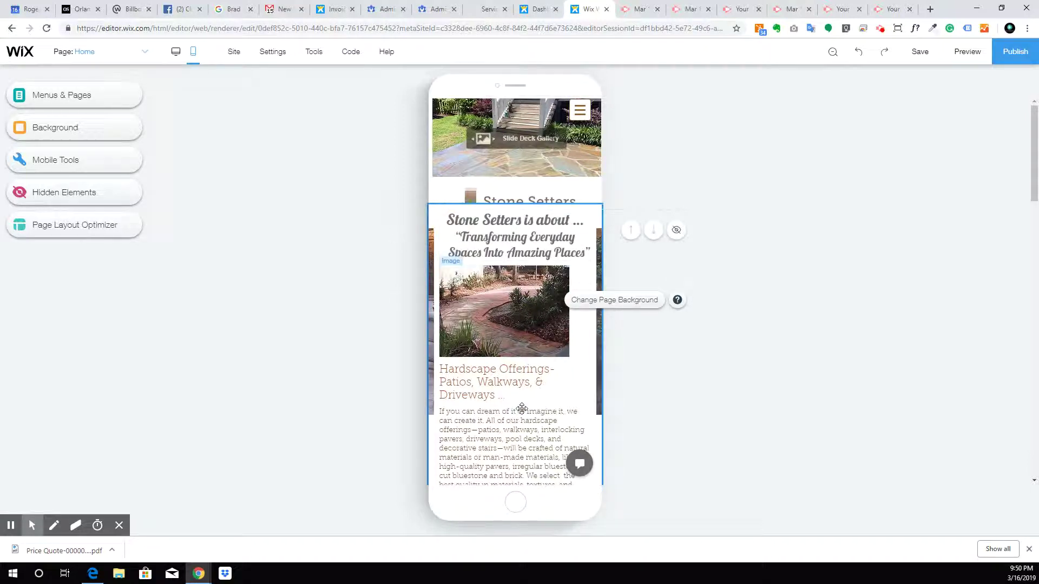
pyautogui.scroll(-5, 524, 410)
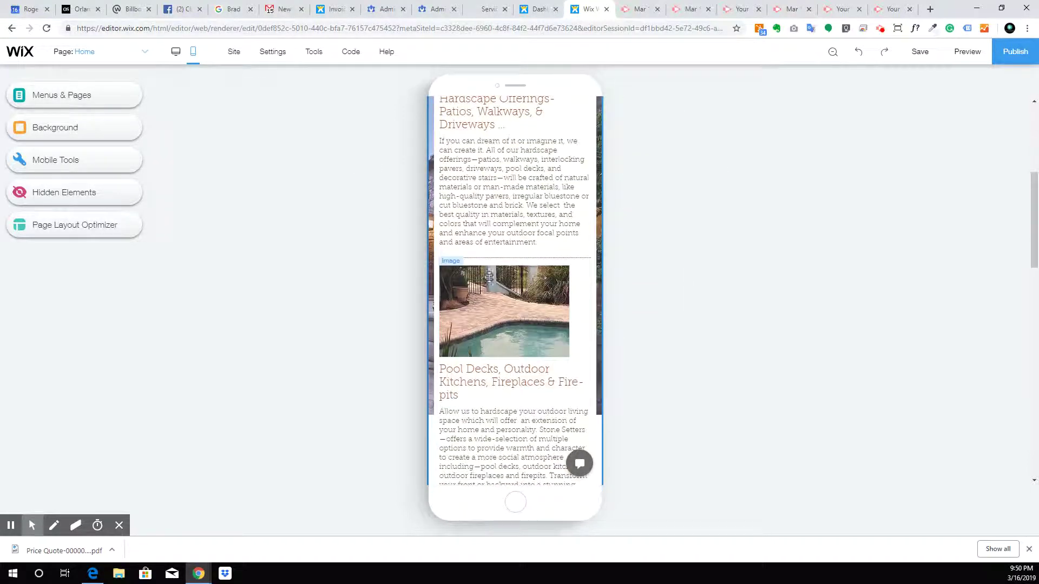
pyautogui.scroll(-5, 589, 301)
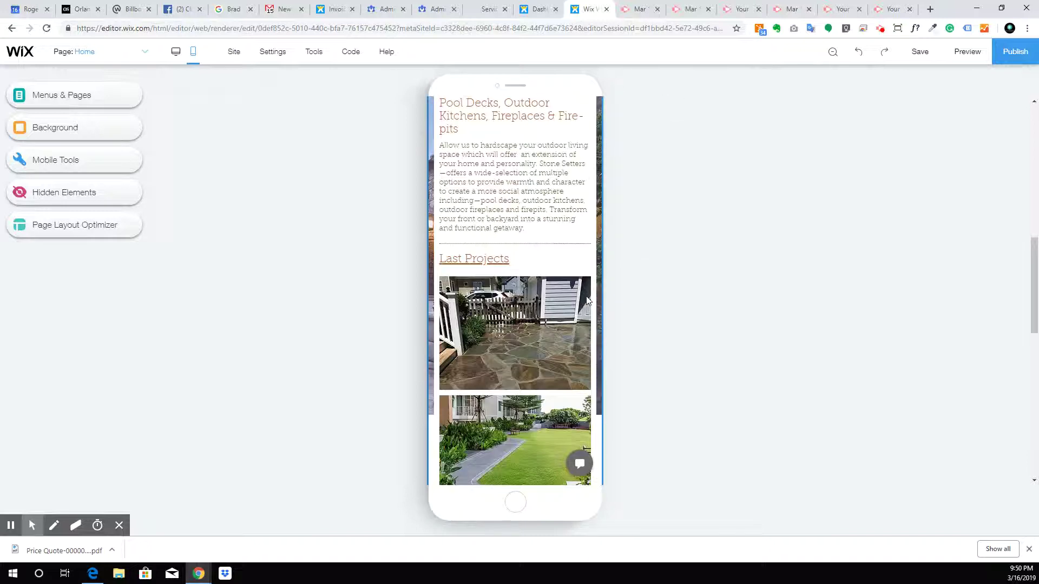
pyautogui.click(540, 247)
pyautogui.click(567, 265)
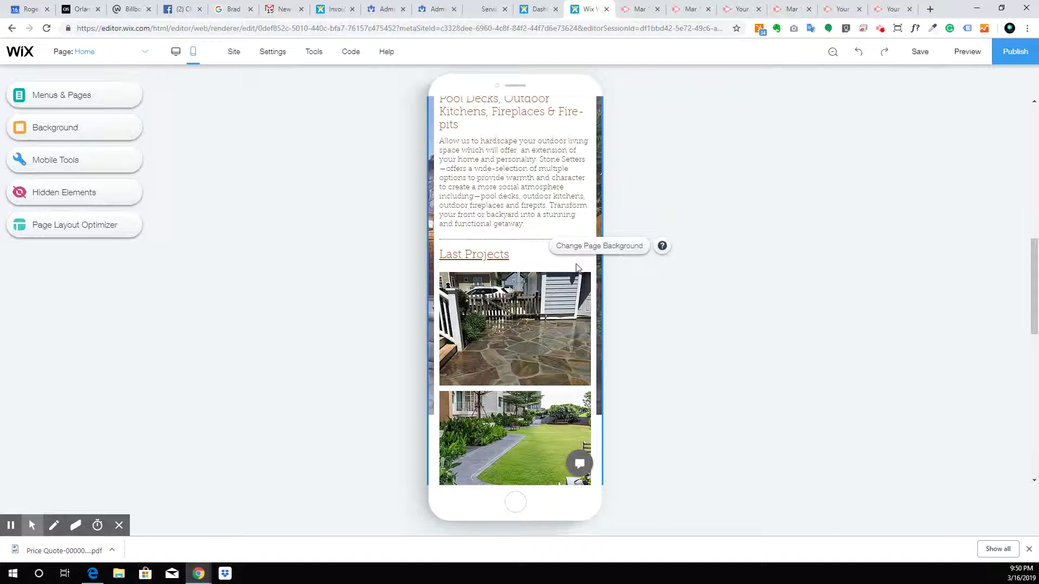
pyautogui.scroll(-10, 536, 249)
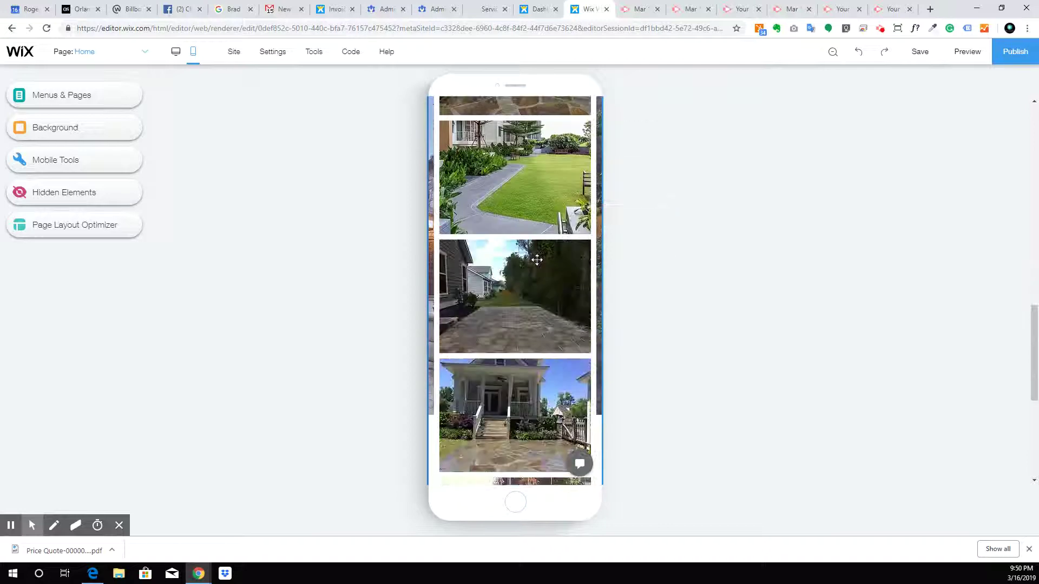
pyautogui.scroll(15, 543, 245)
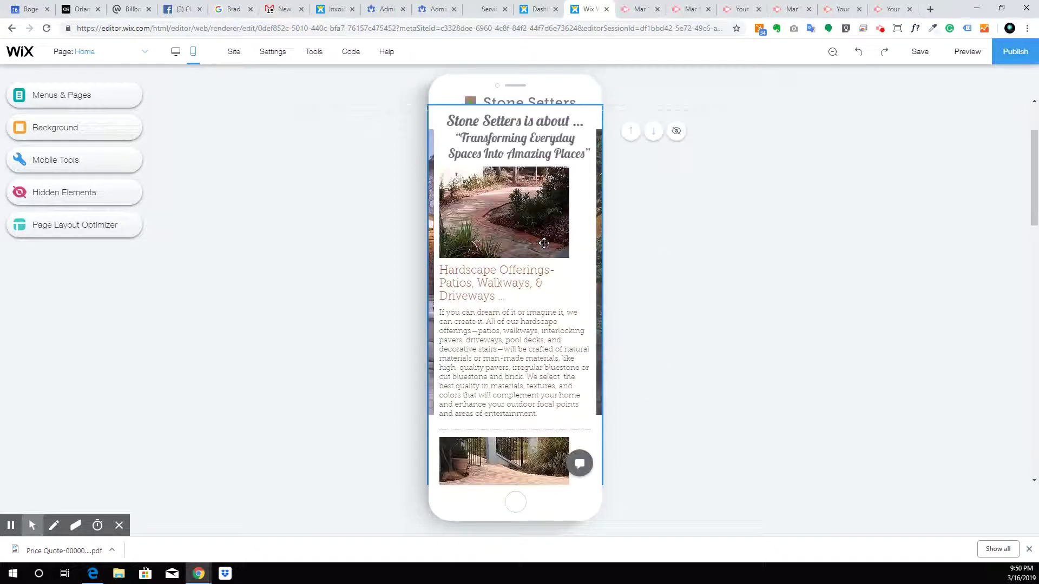
# Step: Run the Page Layout Optimizer on the mobile home page
pyautogui.click(91, 228)
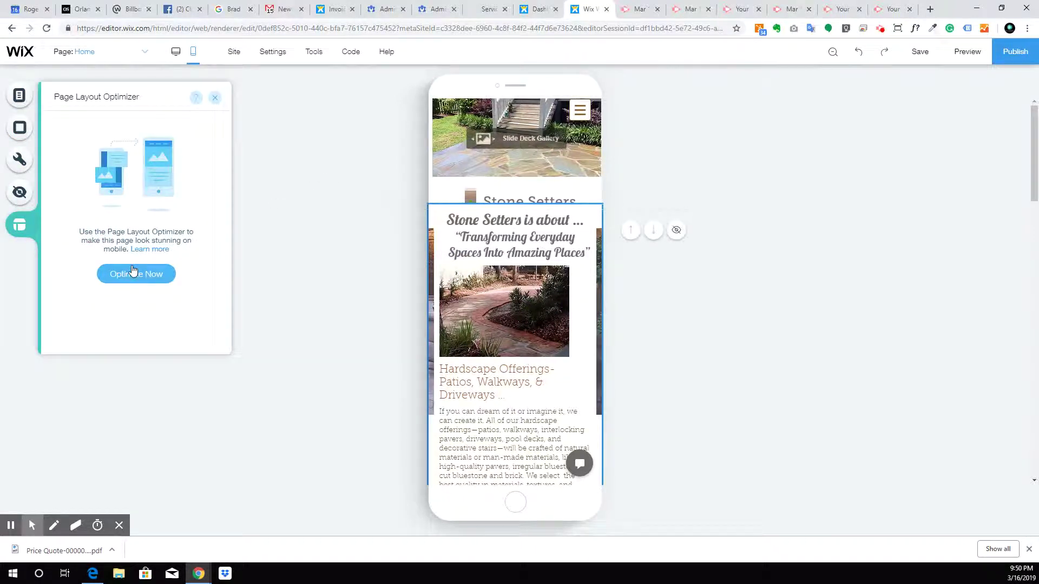
pyautogui.click(134, 271)
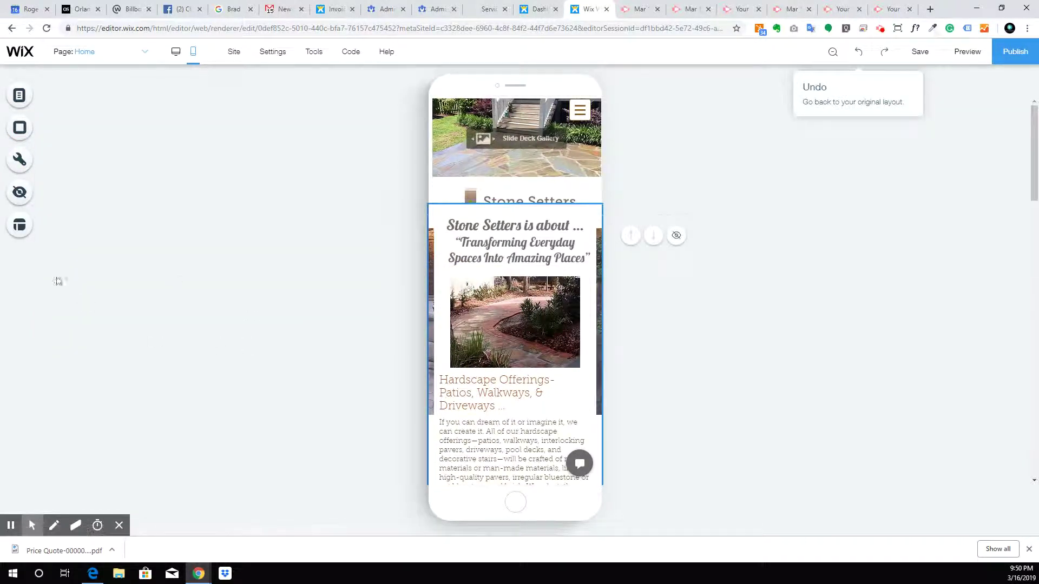
pyautogui.click(19, 225)
pyautogui.click(120, 279)
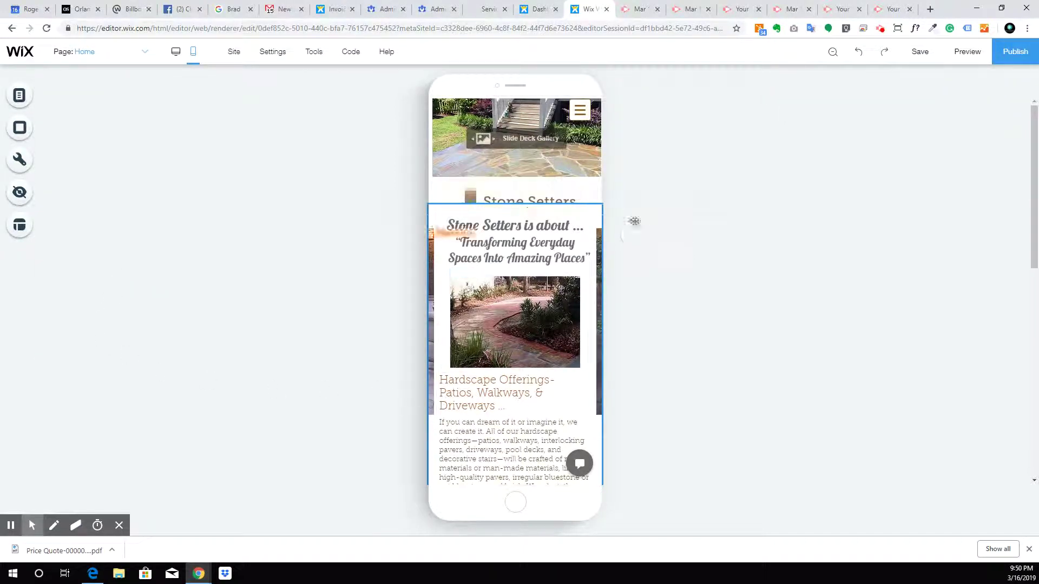
# Step: Examine the mobile home page's tagline, hardscape image and paragraph and the empty areas around them
pyautogui.click(587, 197)
pyautogui.click(582, 270)
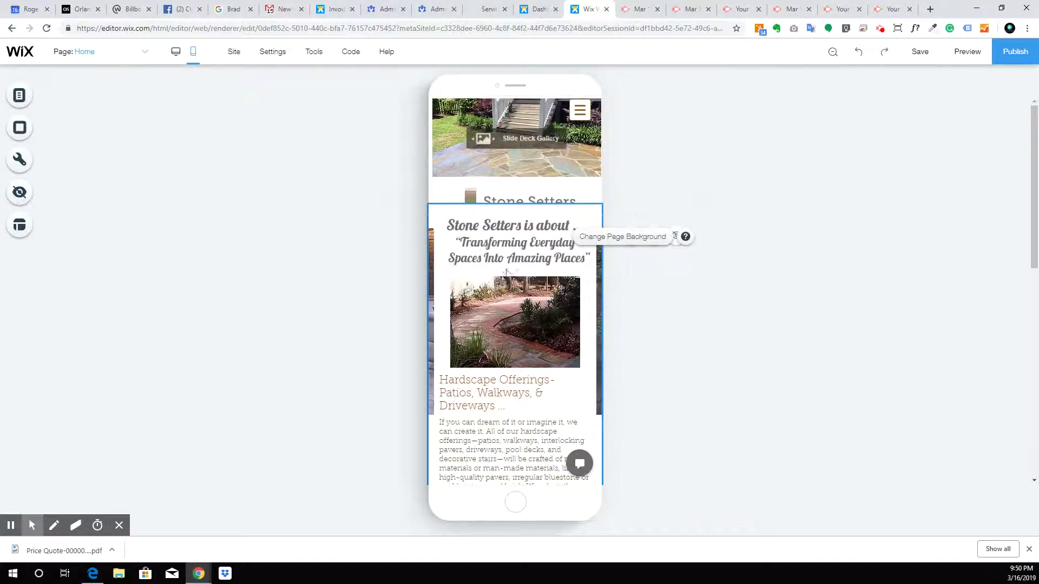
pyautogui.click(588, 327)
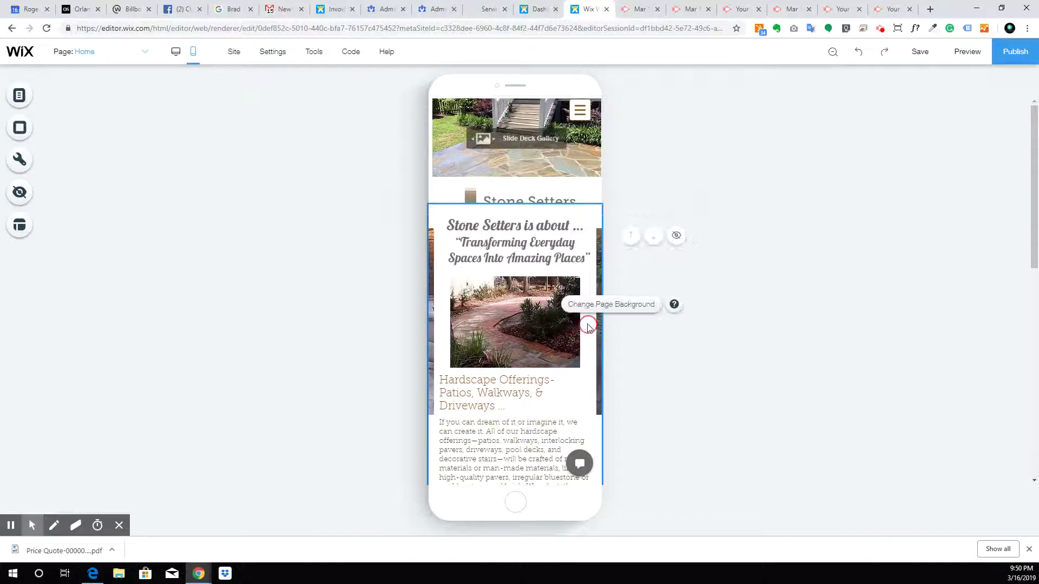
pyautogui.click(506, 217)
pyautogui.click(506, 229)
pyautogui.click(510, 447)
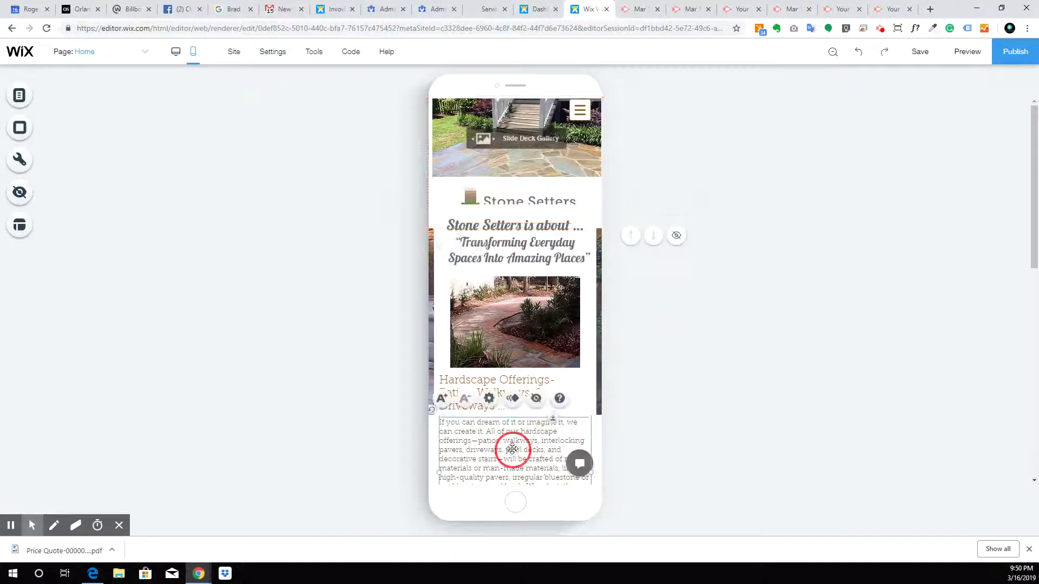
pyautogui.click(579, 375)
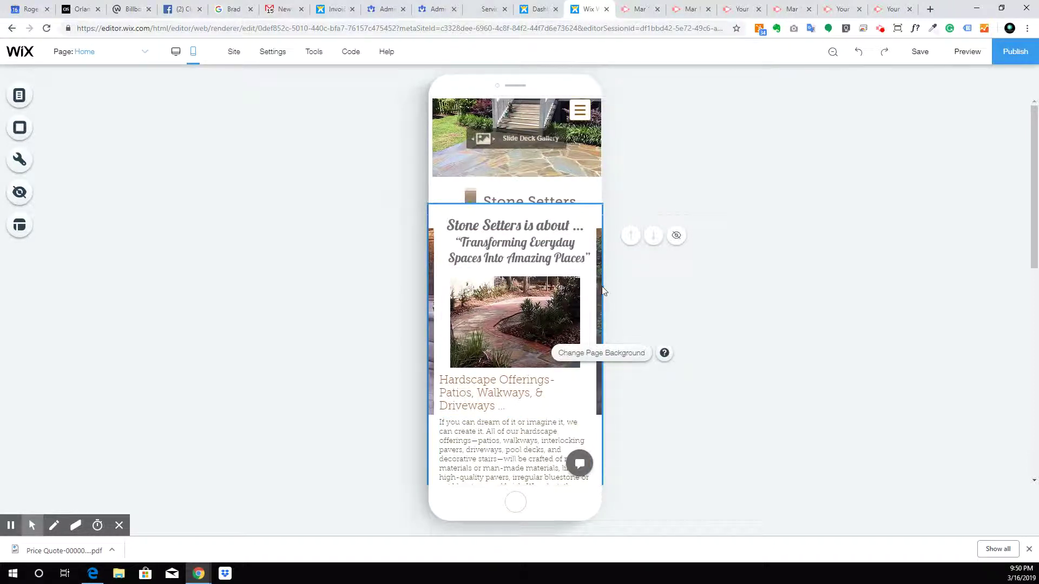
pyautogui.click(587, 251)
pyautogui.click(591, 216)
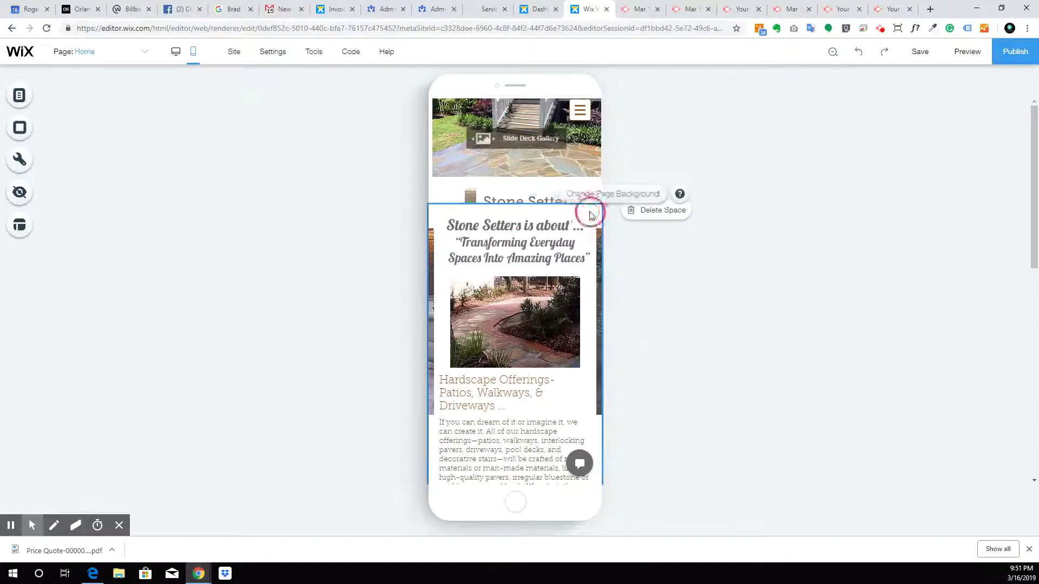
# Step: Delete the empty space between the Stone Setters logo and the "Stone Setters is about ..." heading in the mobile layout
pyautogui.click(540, 185)
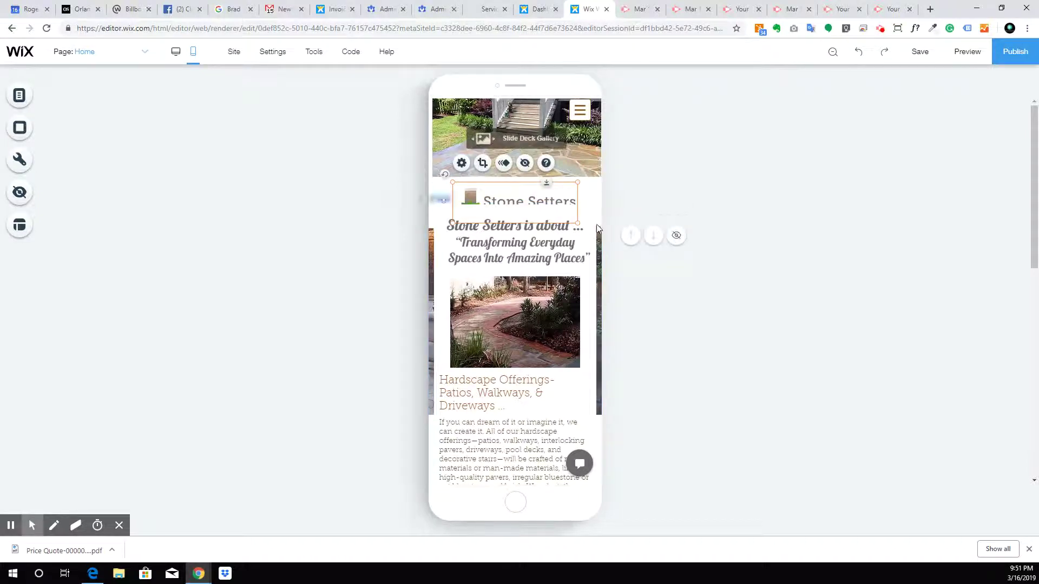
pyautogui.click(596, 224)
pyautogui.click(708, 217)
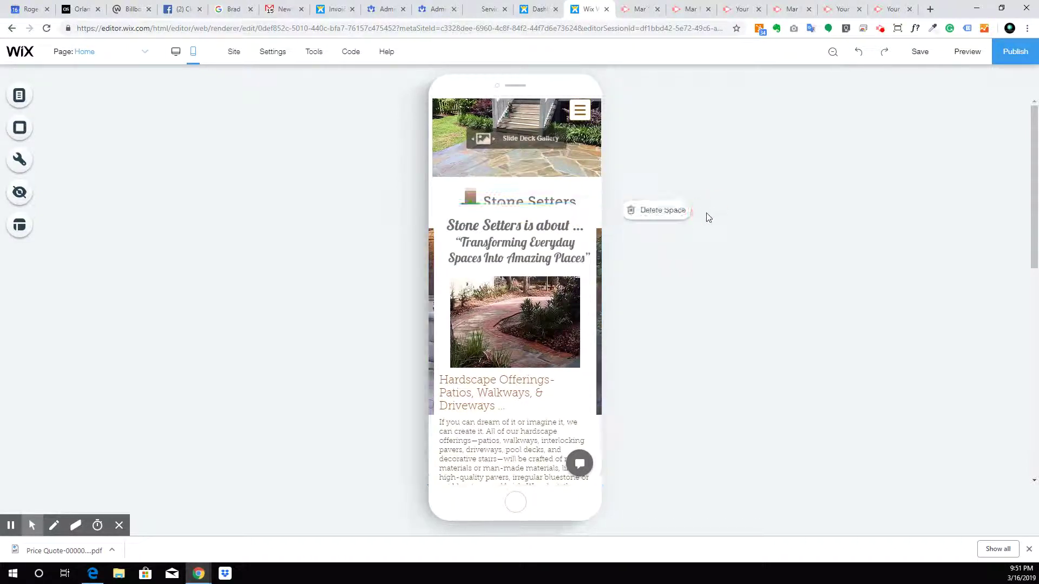
pyautogui.click(654, 212)
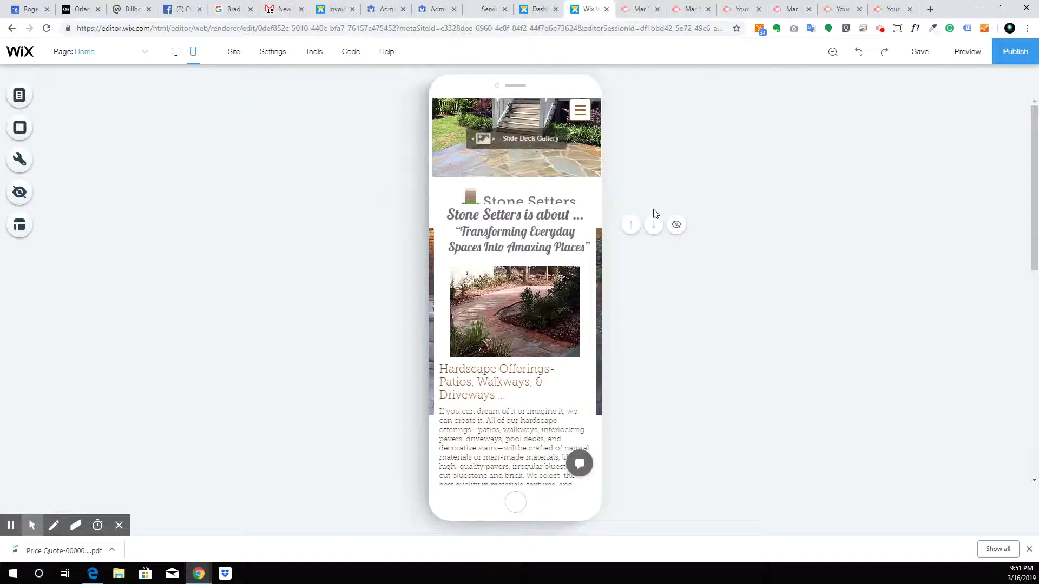
# Step: Check the mobile home page down to its footer and hide all content elements between the header and the footer
pyautogui.click(592, 284)
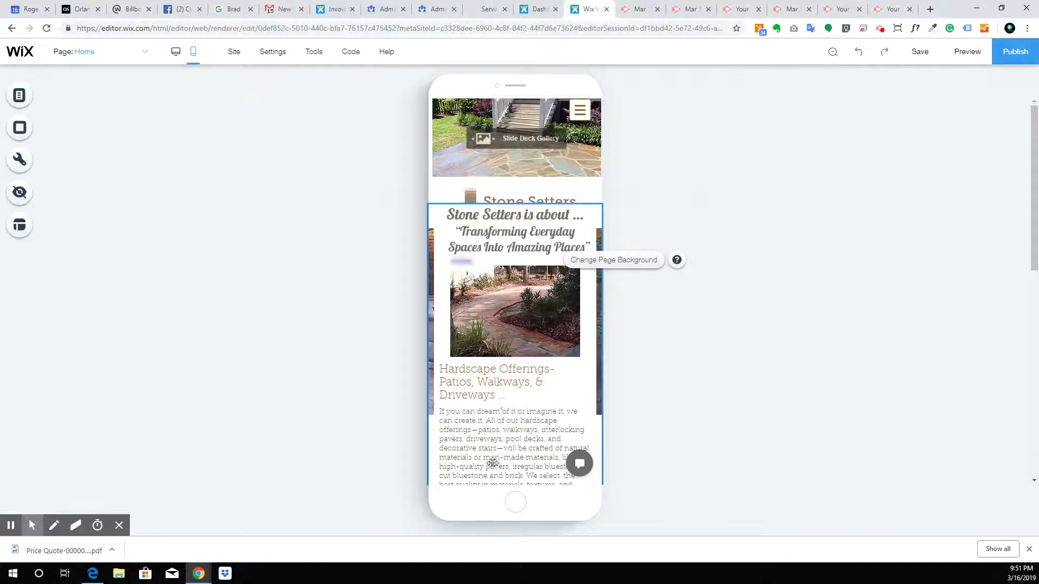
pyautogui.scroll(-10, 489, 394)
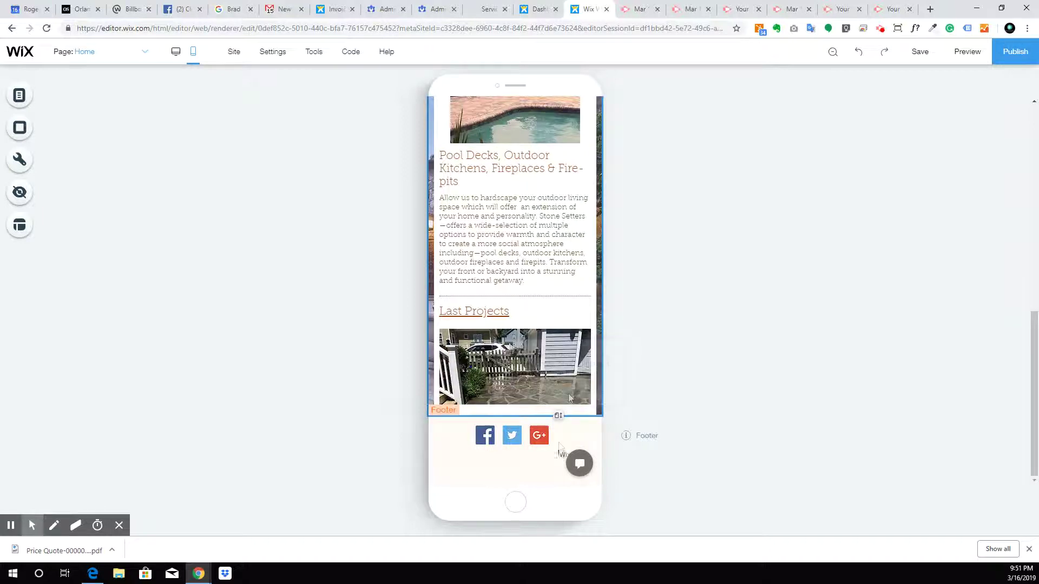
pyautogui.scroll(3, 528, 399)
pyautogui.scroll(6, 528, 399)
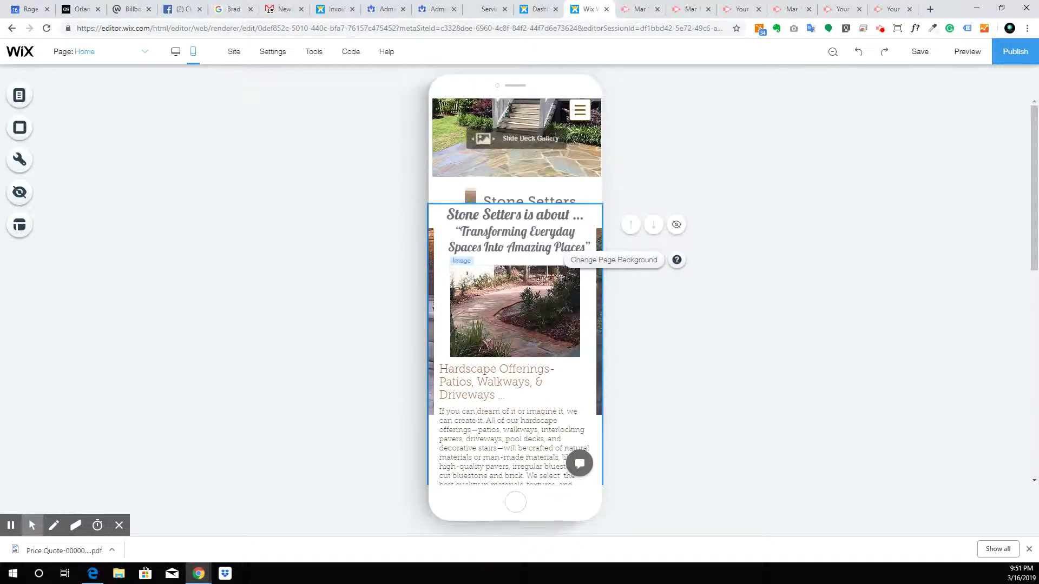
pyautogui.click(676, 225)
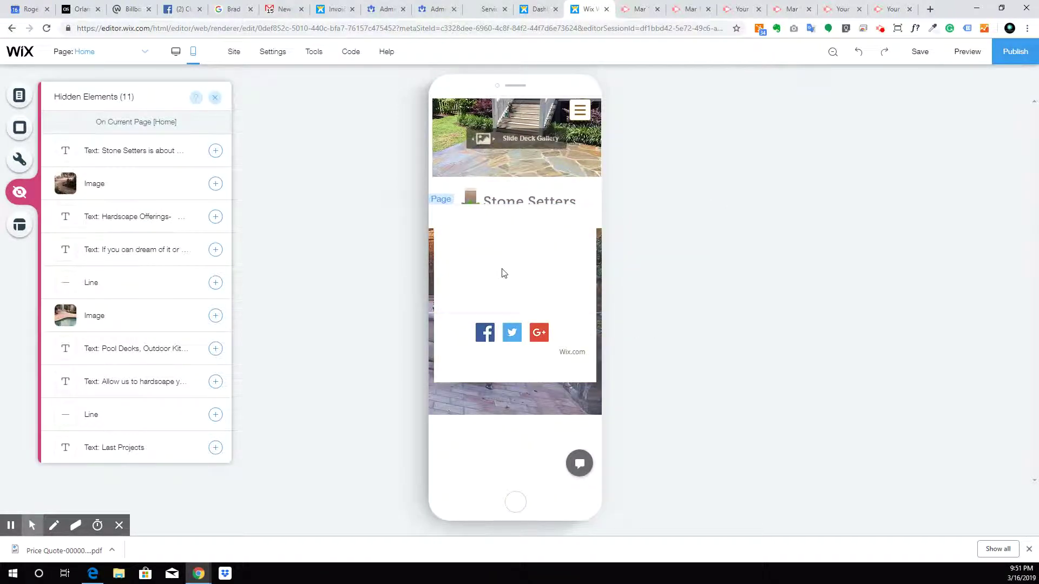
pyautogui.click(490, 234)
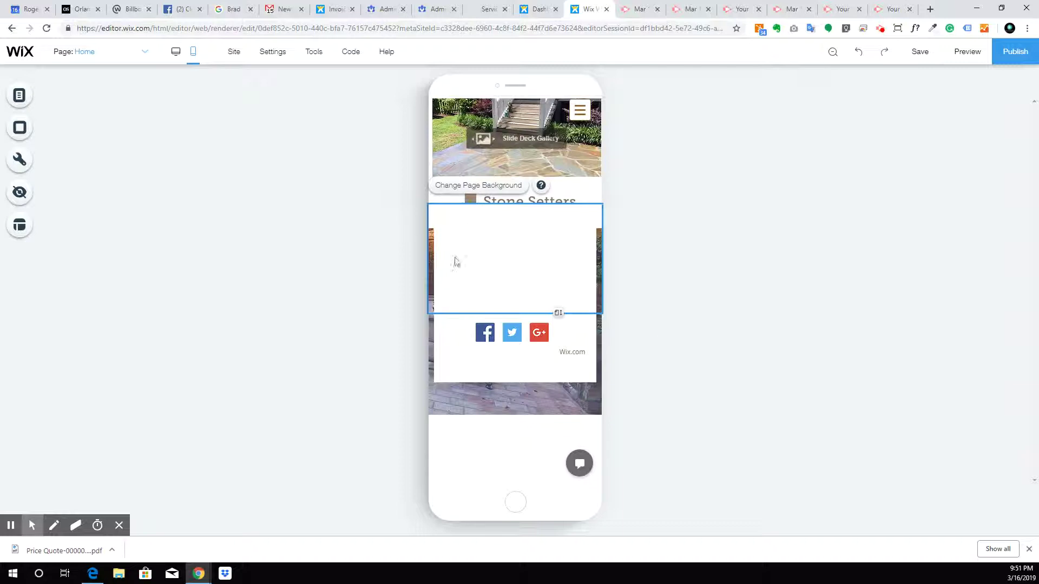
pyautogui.click(460, 328)
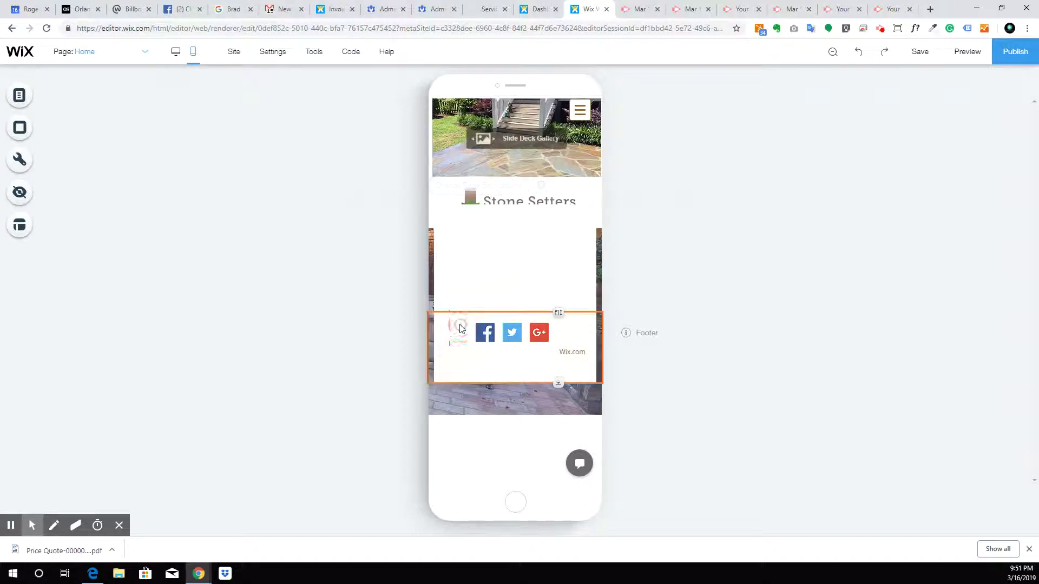
# Step: Move the footer further down the mobile page and centre-align its Wix.com text
pyautogui.moveTo(559, 312); pyautogui.dragTo(550, 410)
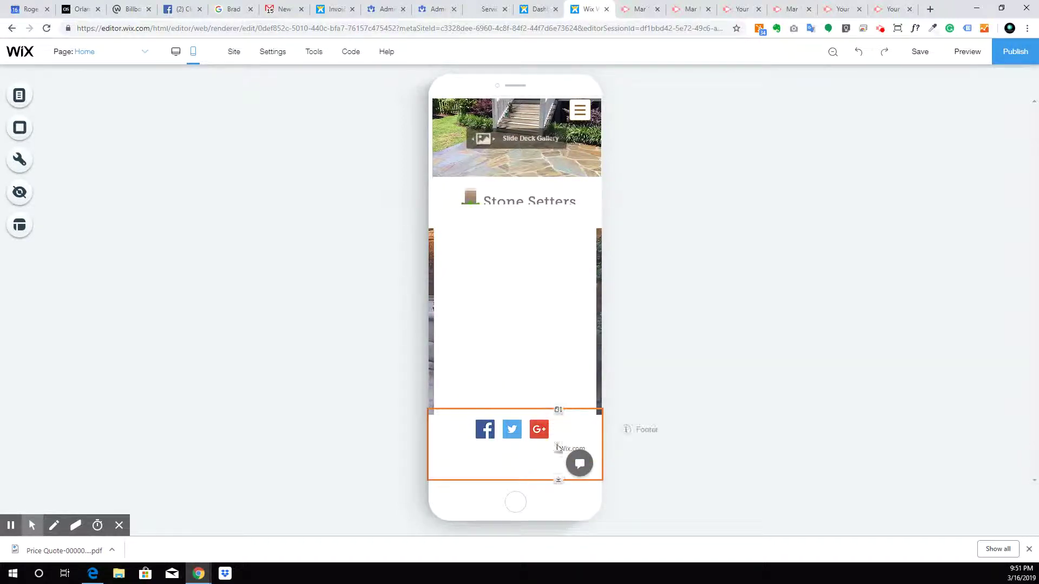
pyautogui.click(565, 450)
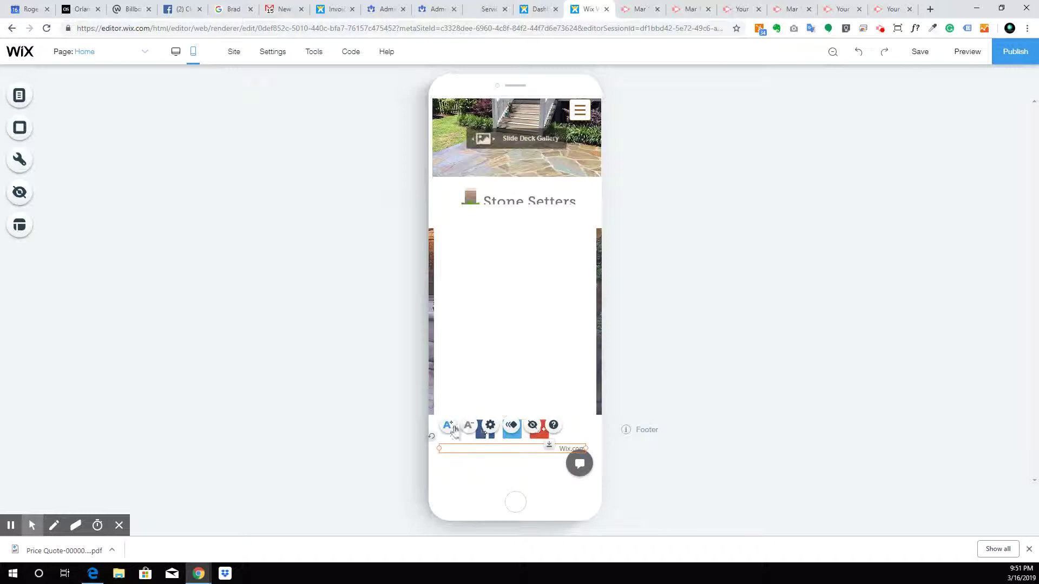
pyautogui.click(491, 425)
pyautogui.click(316, 424)
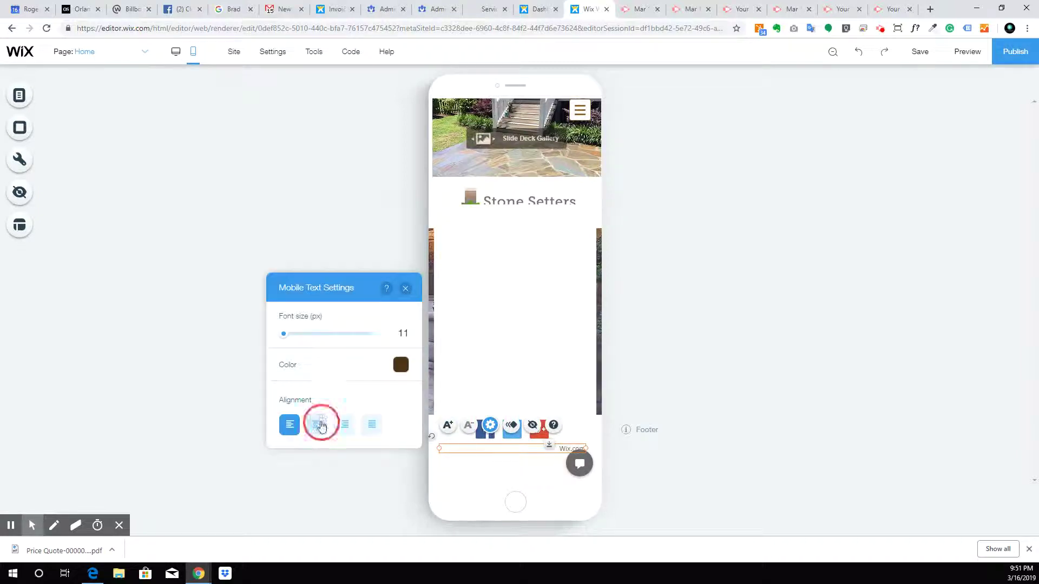
pyautogui.click(482, 464)
# Step: Shift the Wix.com text and the social icons lower in the footer, roughly centred on the page width
pyautogui.moveTo(479, 453); pyautogui.dragTo(492, 478)
pyautogui.moveTo(506, 430); pyautogui.dragTo(504, 453)
pyautogui.click(507, 397)
pyautogui.click(515, 418)
# Step: Raise the footer slightly and trim its lower edge close to the Wix.com text
pyautogui.moveTo(558, 410)
pyautogui.mouseDown()
pyautogui.moveTo(559, 436)
pyautogui.moveTo(558, 390)
pyautogui.mouseUp()
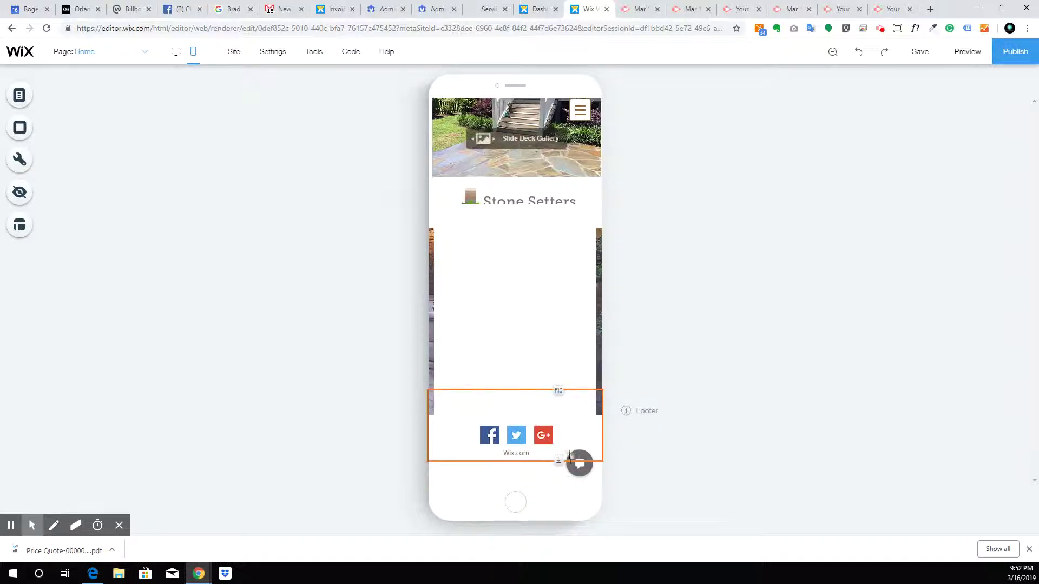
pyautogui.moveTo(557, 461); pyautogui.dragTo(539, 403)
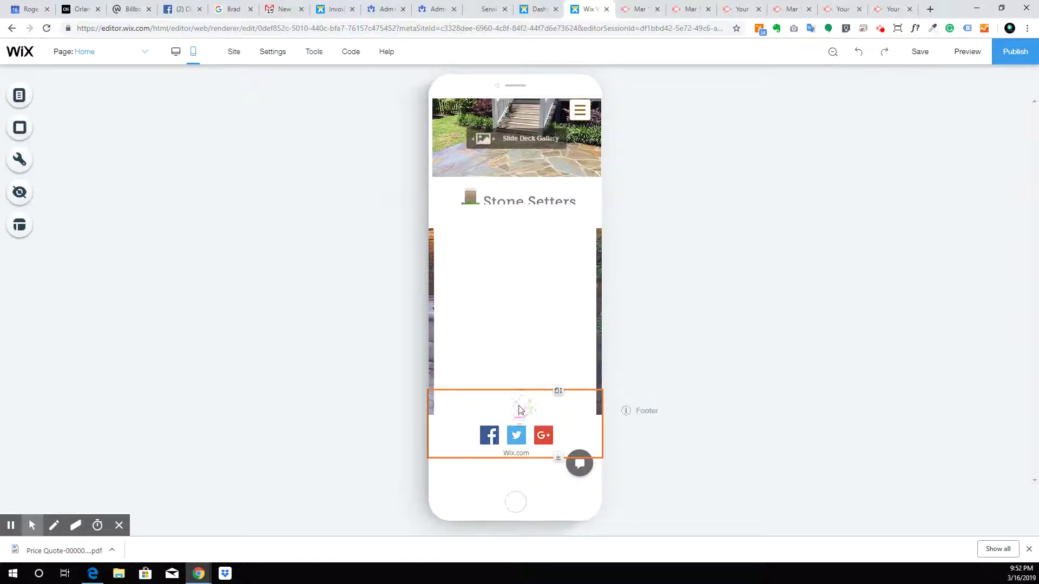
pyautogui.click(531, 387)
pyautogui.click(586, 425)
pyautogui.click(583, 359)
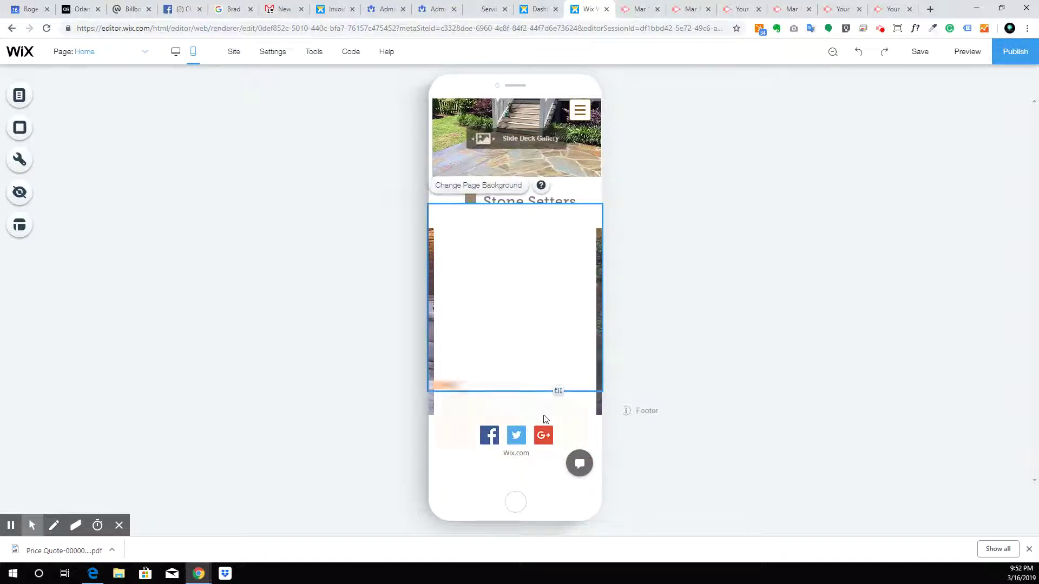
pyautogui.click(539, 419)
pyautogui.click(458, 479)
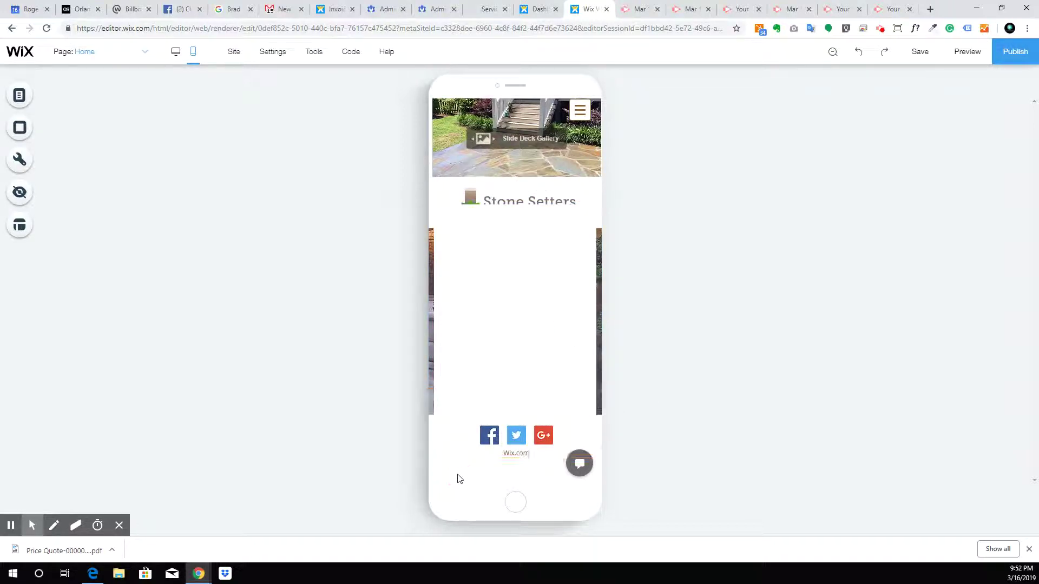
pyautogui.click(474, 440)
# Step: Lower the footer again and move the social icons and Wix.com text up near its upper edge
pyautogui.moveTo(558, 392); pyautogui.dragTo(558, 415)
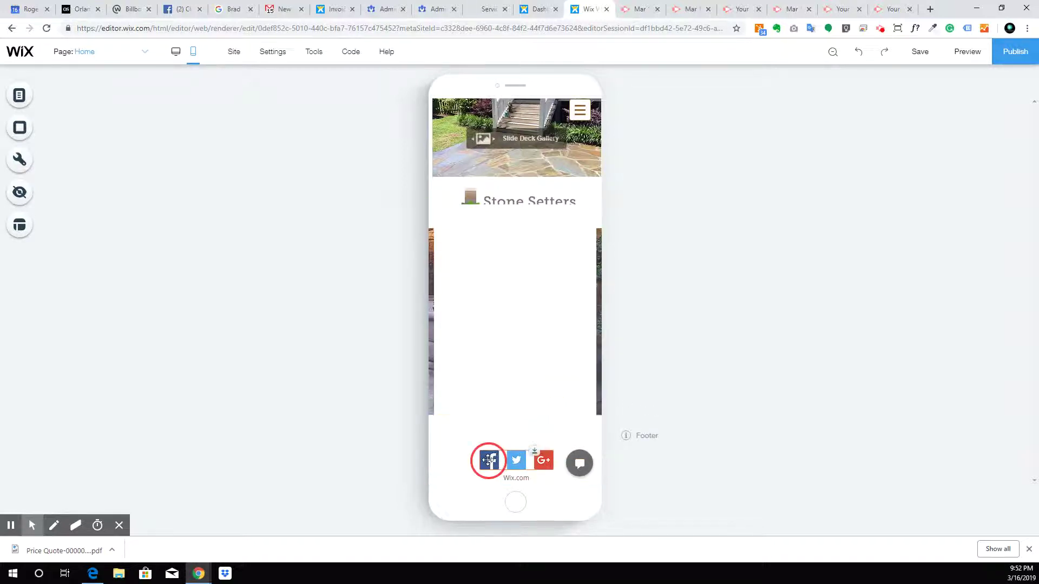
pyautogui.click(490, 464)
pyautogui.moveTo(489, 461); pyautogui.dragTo(492, 431)
pyautogui.moveTo(510, 469); pyautogui.dragTo(515, 448)
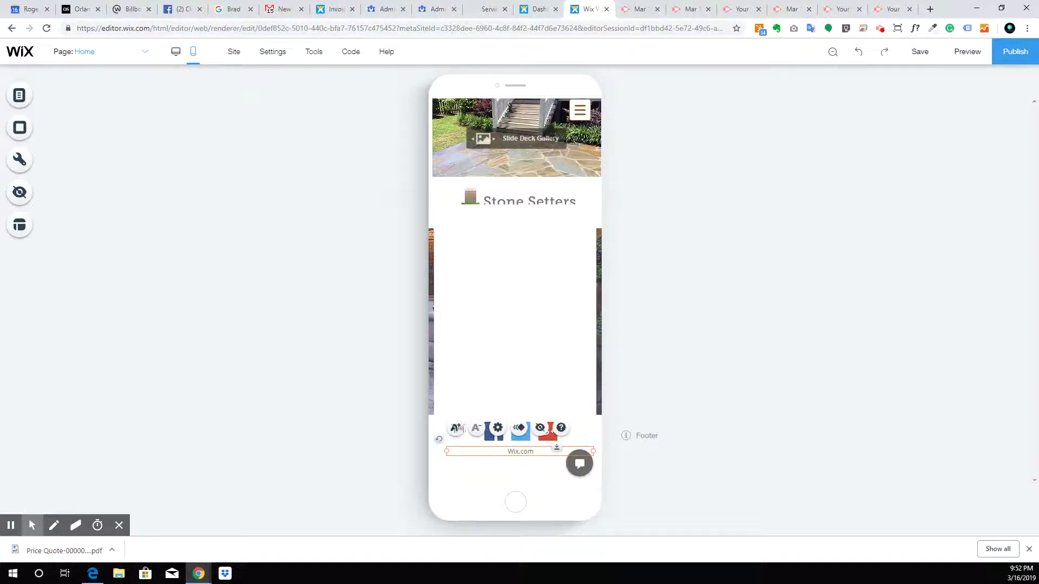
# Step: Trim the empty area below the Wix.com text and hide that text in the mobile layout
pyautogui.click(585, 437)
pyautogui.click(522, 420)
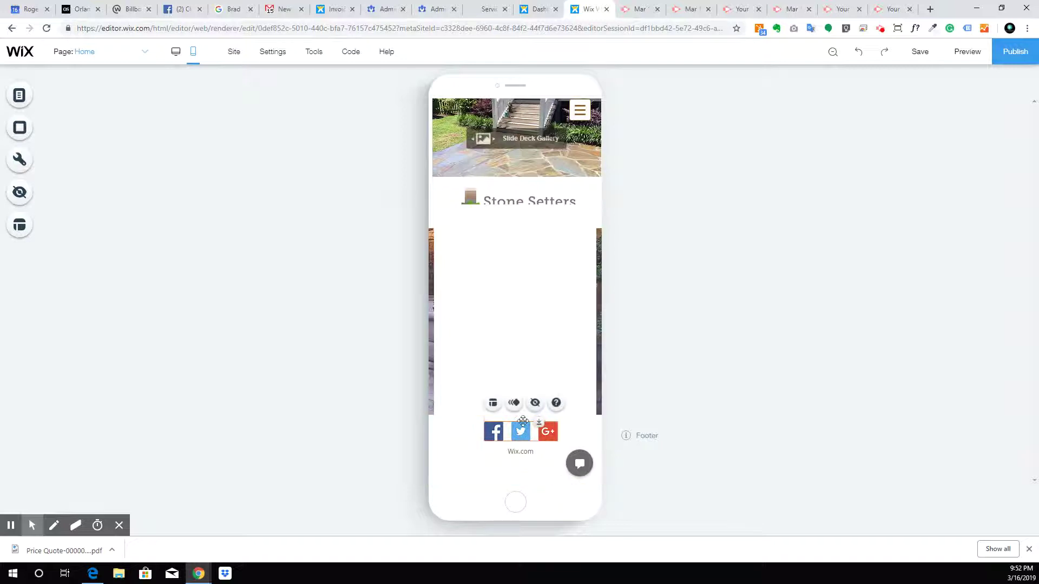
pyautogui.click(519, 480)
pyautogui.moveTo(554, 483); pyautogui.dragTo(549, 456)
pyautogui.moveTo(525, 452)
pyautogui.mouseDown()
pyautogui.moveTo(512, 452)
pyautogui.moveTo(517, 439)
pyautogui.moveTo(509, 456)
pyautogui.mouseUp()
pyautogui.click(524, 432)
pyautogui.click(471, 448)
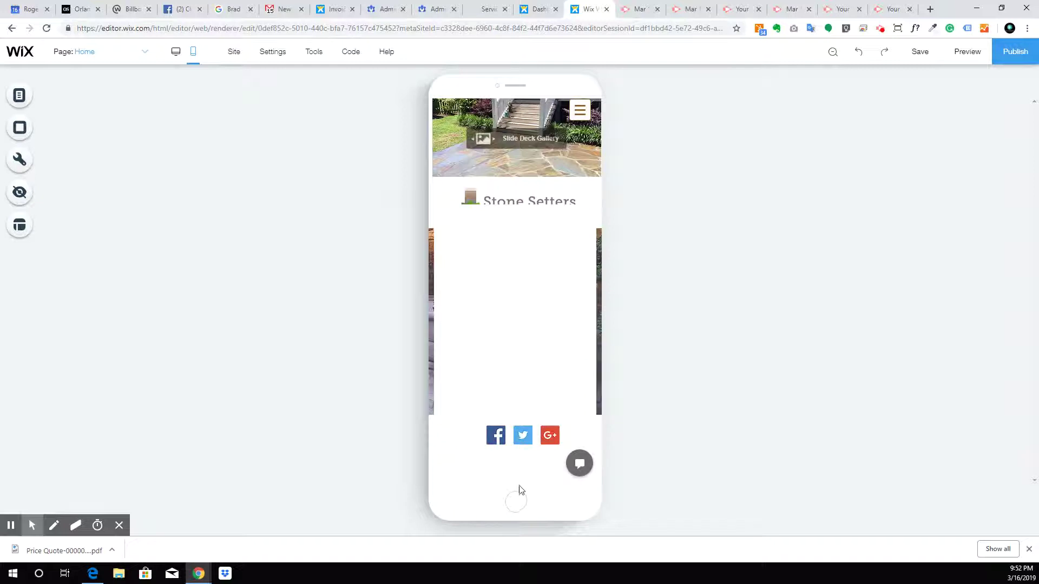
# Step: Adjust the footer's lower edge to sit just below the social icons and move the footer up the page
pyautogui.click(568, 438)
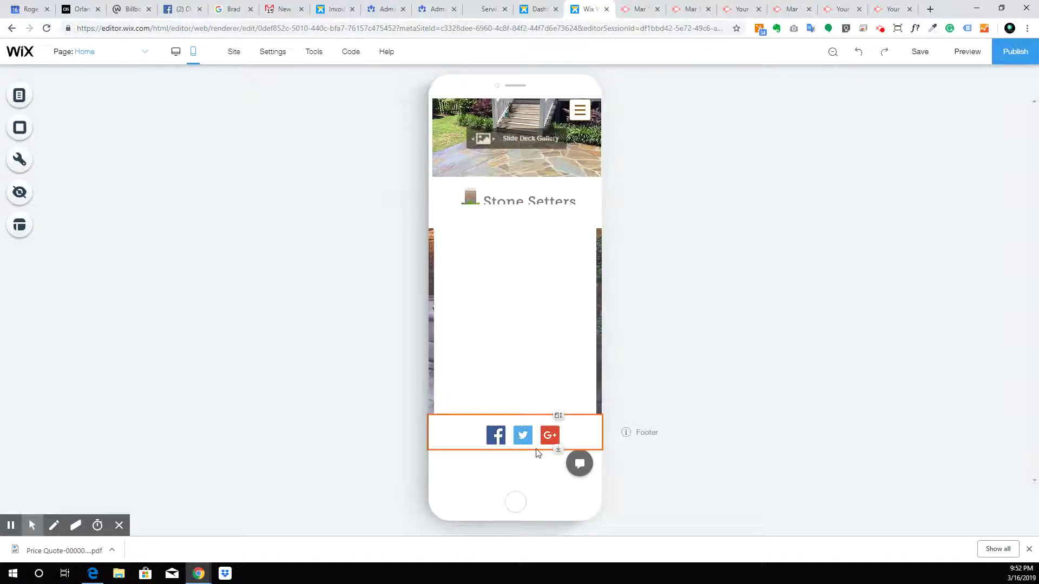
pyautogui.moveTo(558, 451); pyautogui.dragTo(557, 457)
pyautogui.click(578, 444)
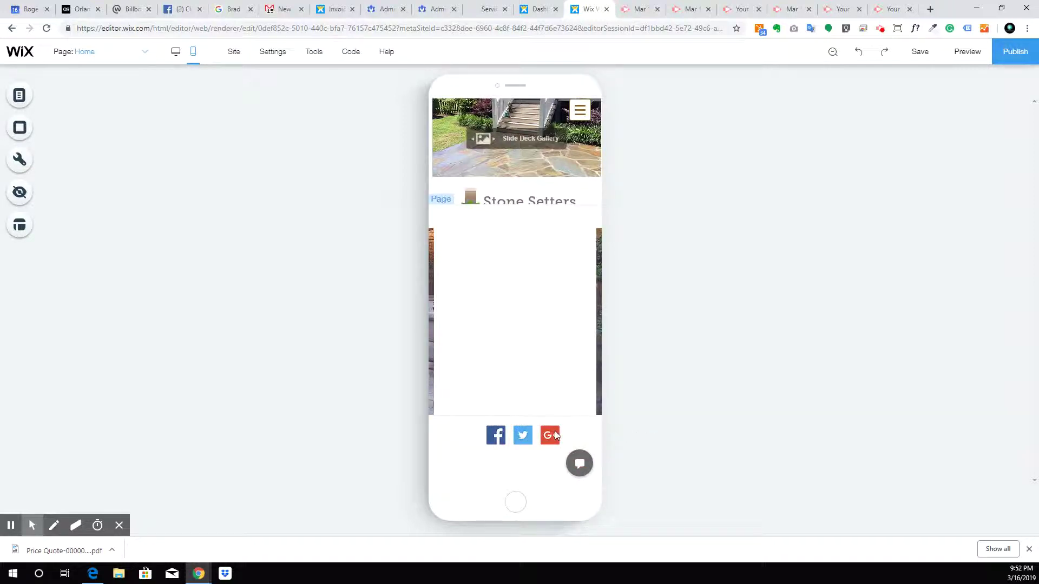
pyautogui.click(456, 438)
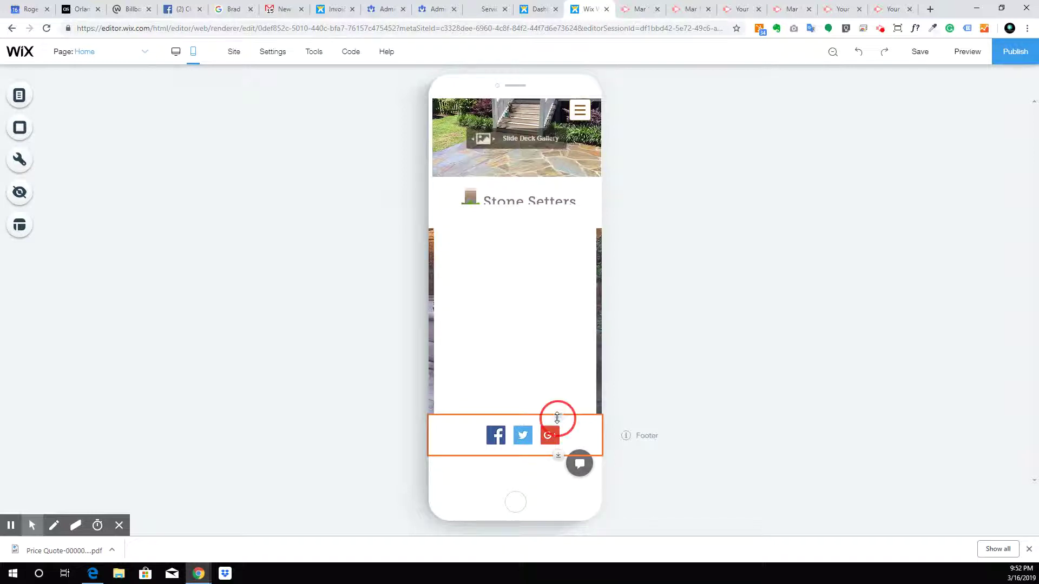
pyautogui.moveTo(560, 420); pyautogui.dragTo(554, 393)
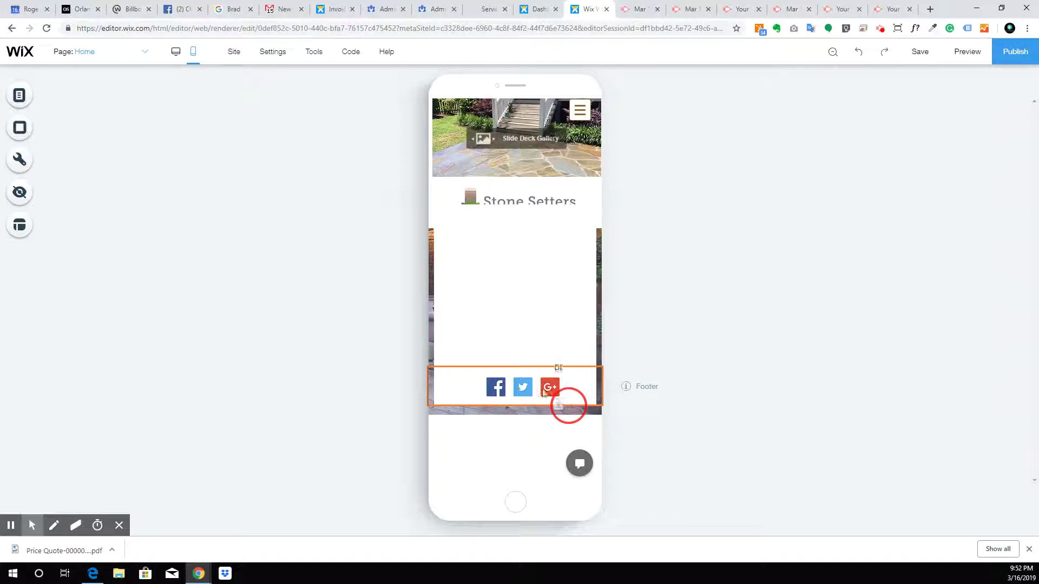
# Step: Centre the social icons near the footer's upper edge and extend the footer's lower edge
pyautogui.click(520, 386)
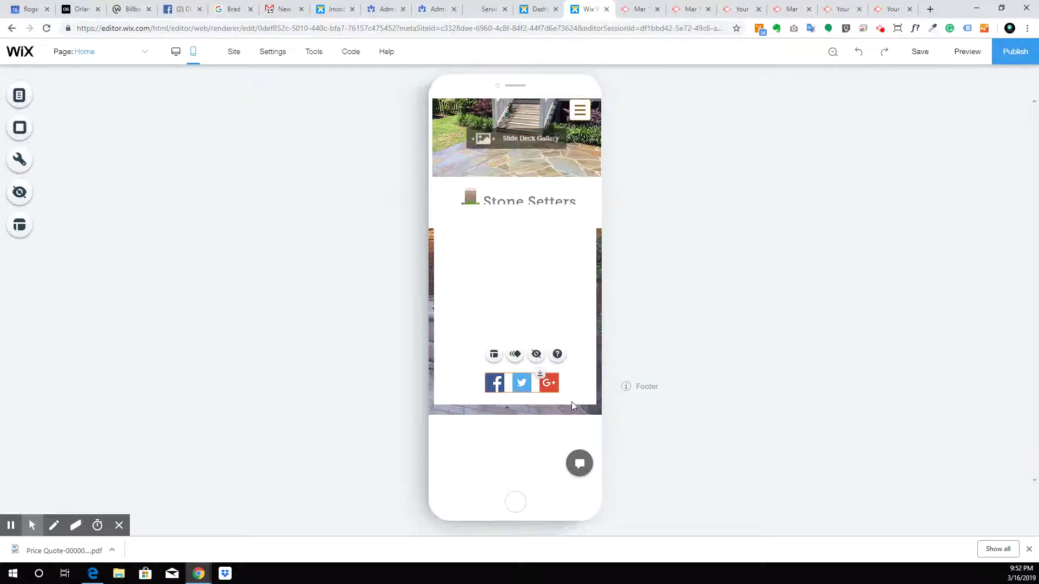
pyautogui.click(577, 391)
pyautogui.moveTo(557, 405); pyautogui.dragTo(557, 422)
pyautogui.moveTo(521, 382); pyautogui.dragTo(517, 382)
pyautogui.click(531, 413)
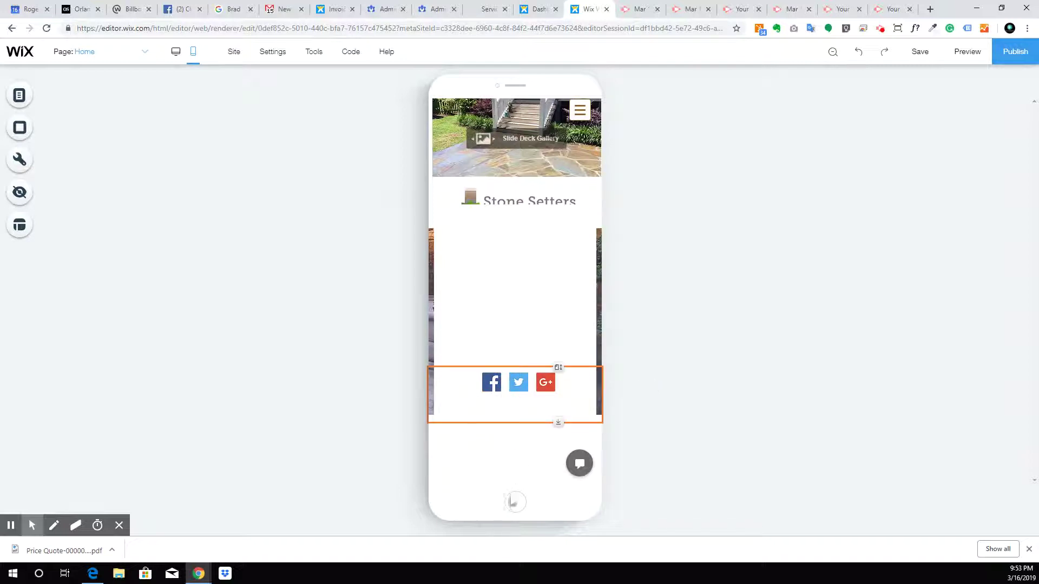
# Step: Set the social bar's icon size to 25 px
pyautogui.click(520, 384)
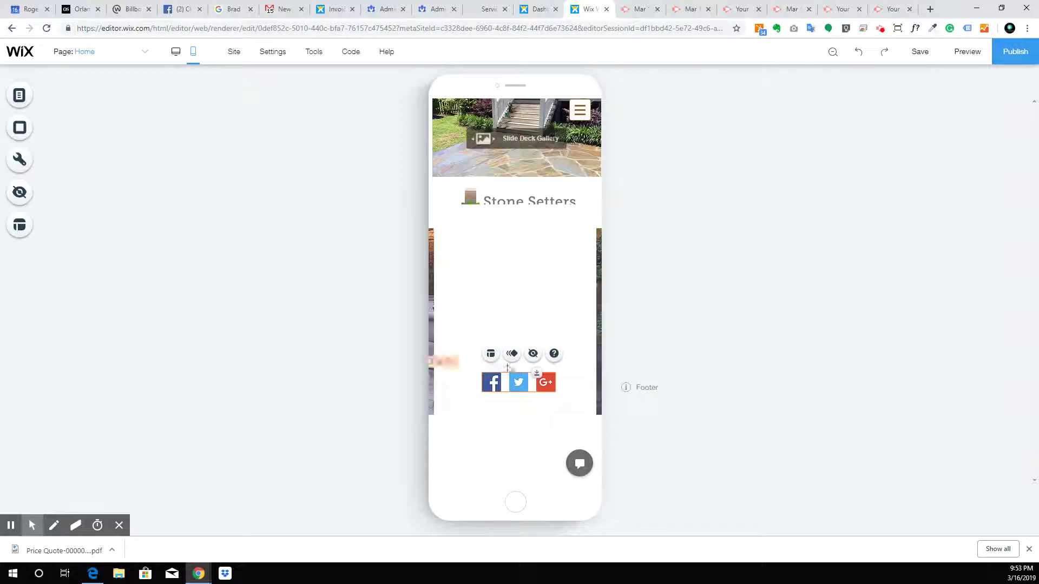
pyautogui.click(486, 355)
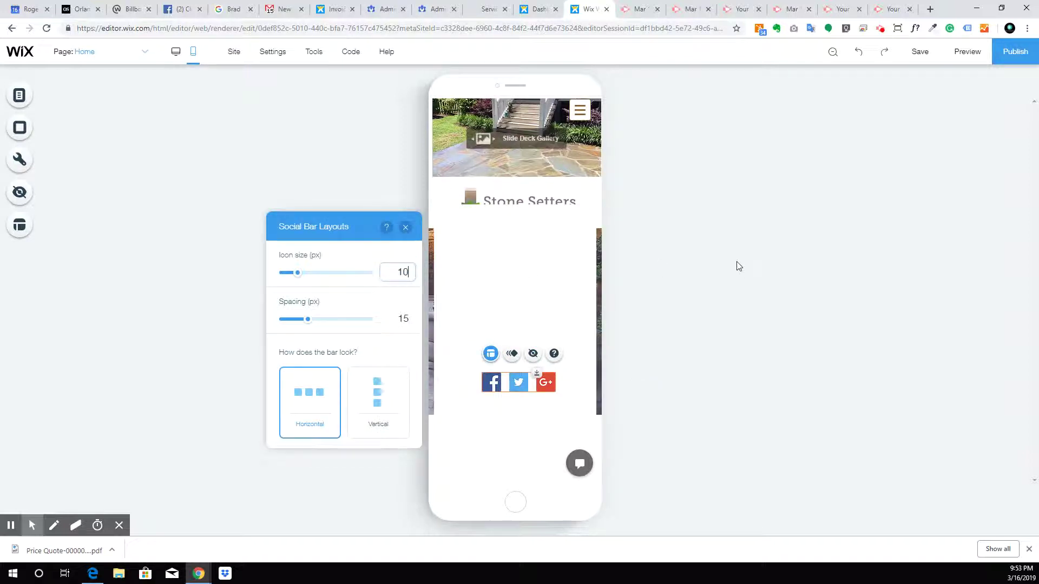
pyautogui.press('Return')
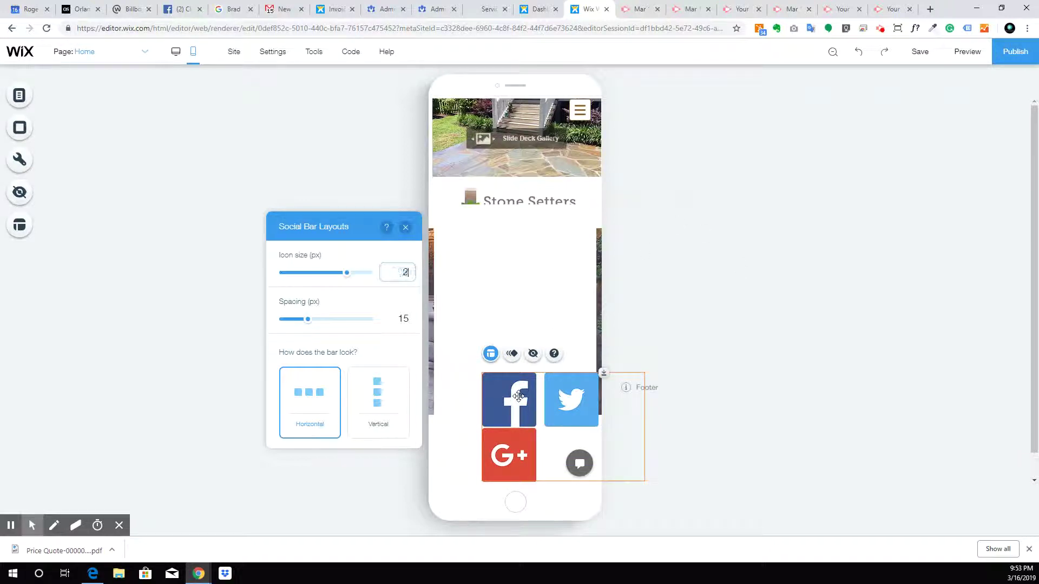
pyautogui.press('Return')
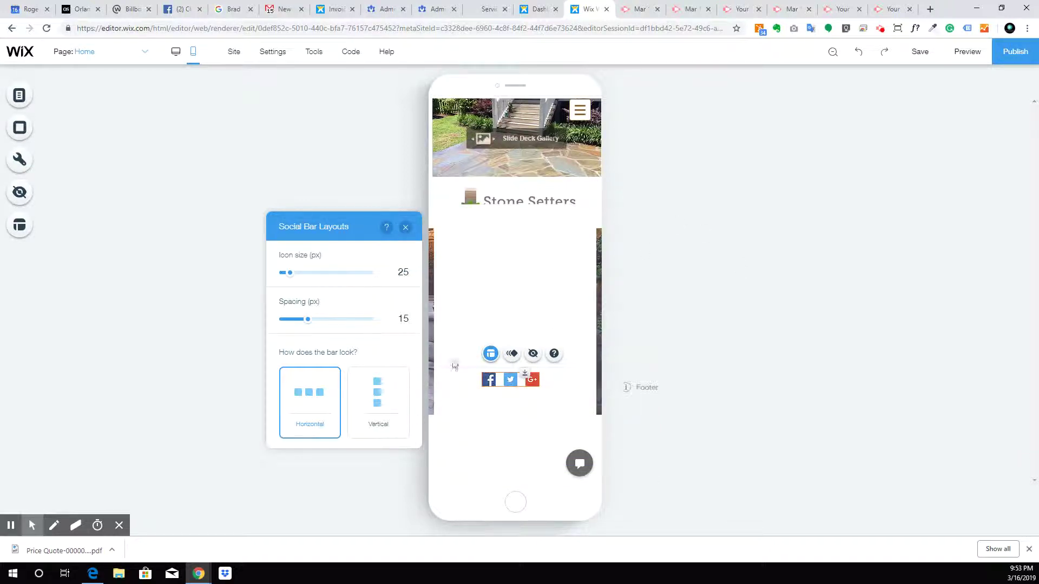
# Step: Try the vertical layout for the social bar and return it to horizontal
pyautogui.click(392, 400)
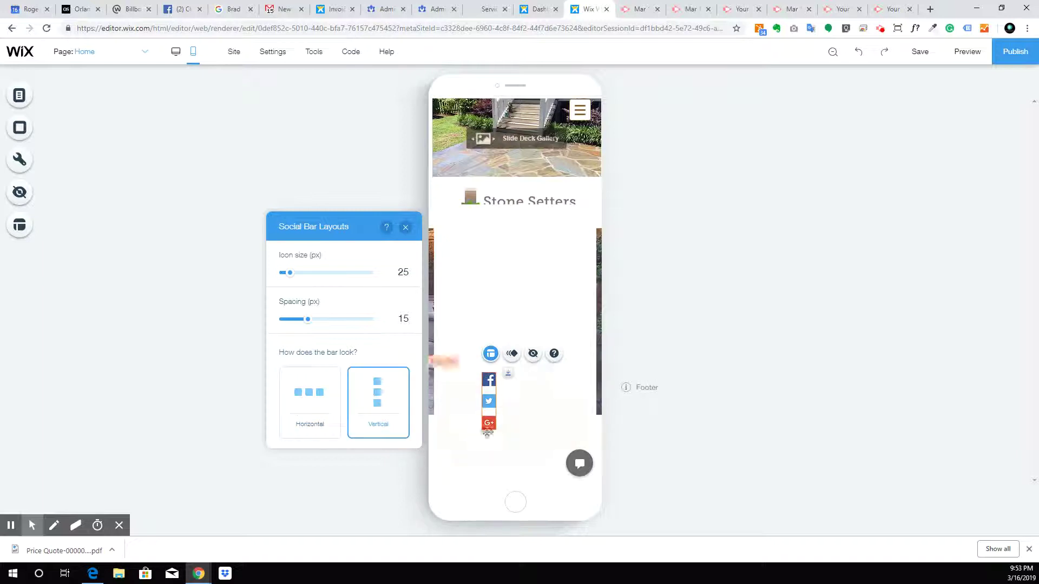
pyautogui.click(316, 413)
pyautogui.click(511, 414)
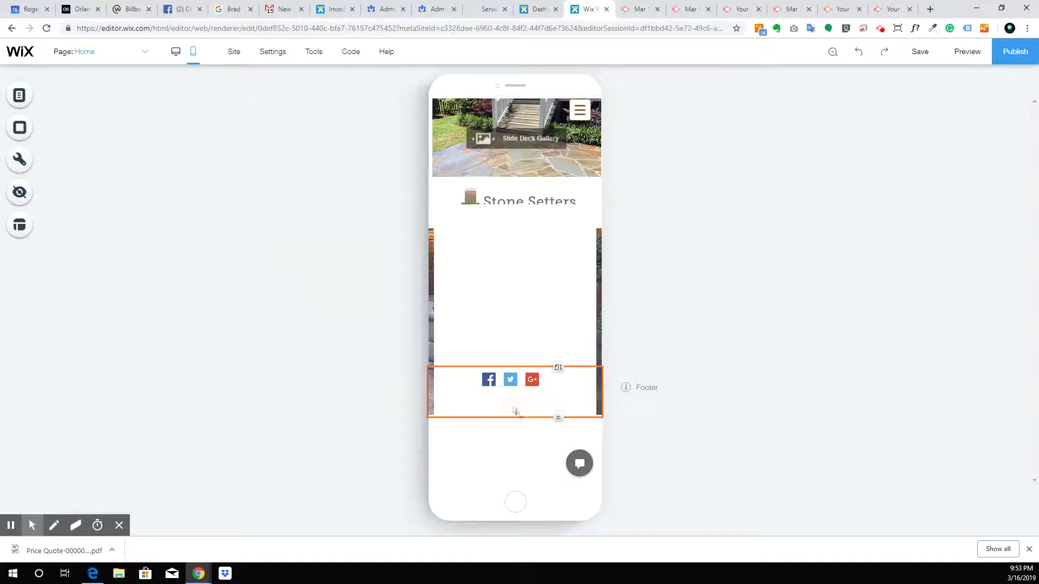
# Step: Set the social bar's icon size to 30 px
pyautogui.click(511, 379)
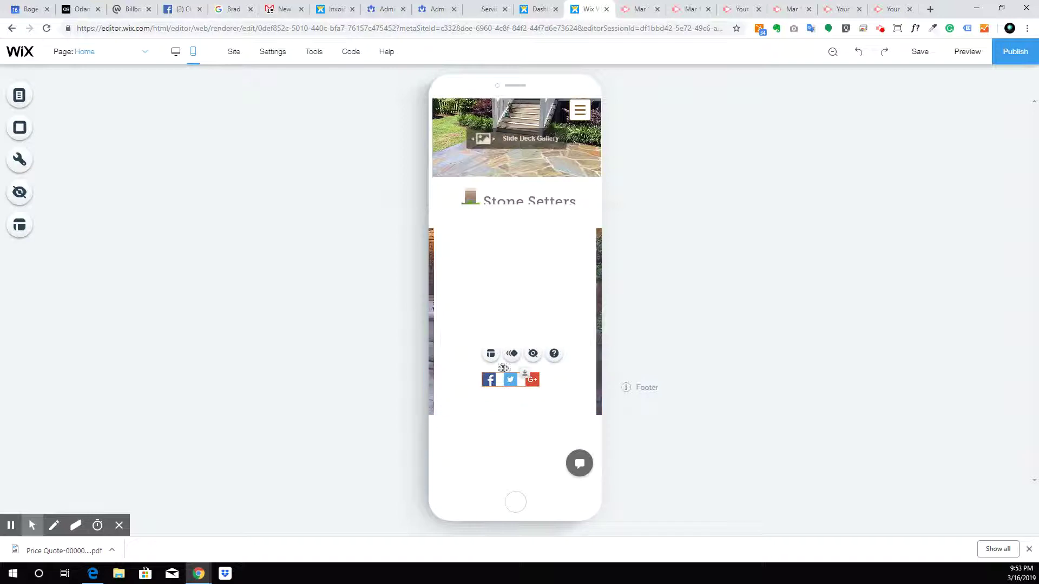
pyautogui.click(489, 357)
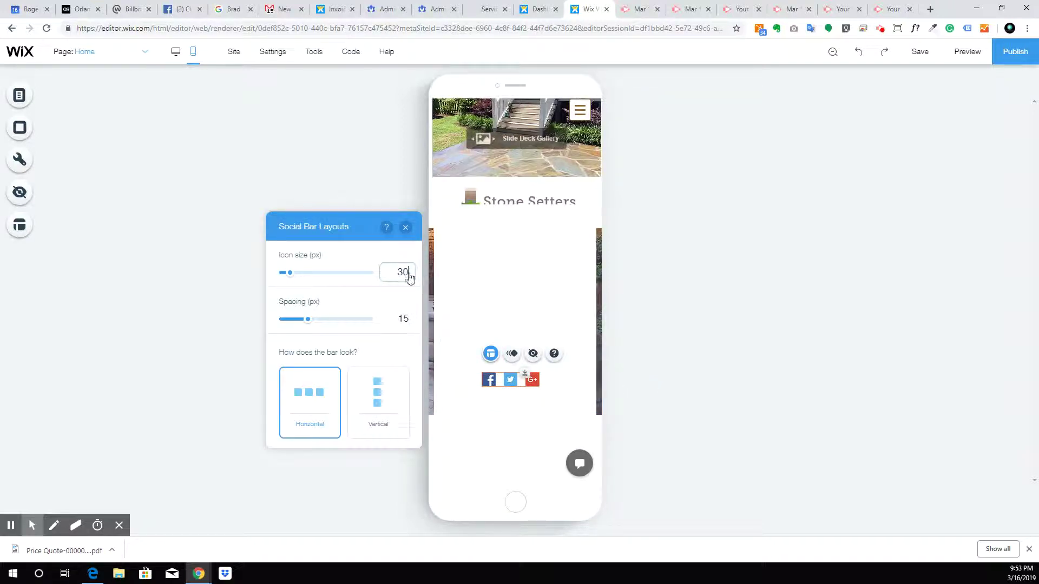
pyautogui.click(494, 417)
pyautogui.click(518, 380)
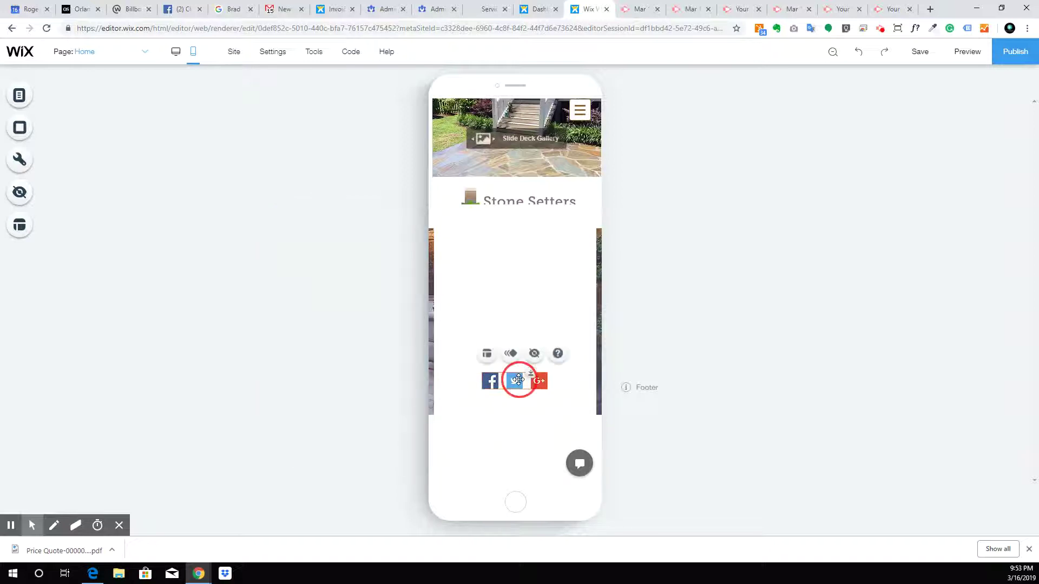
pyautogui.click(511, 411)
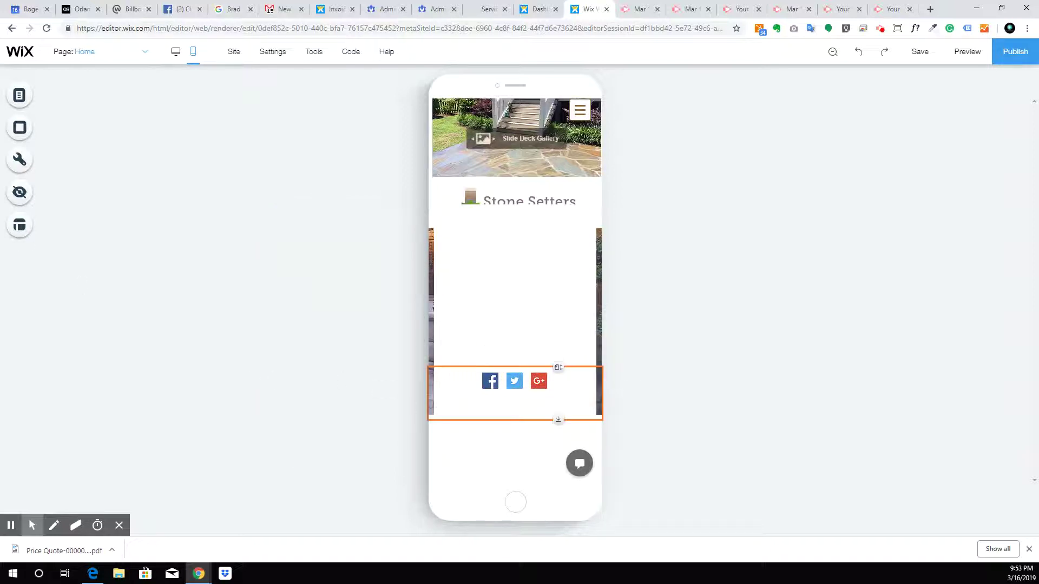
# Step: Review the hidden elements and restore the Wix.com text to the mobile layout
pyautogui.click(20, 193)
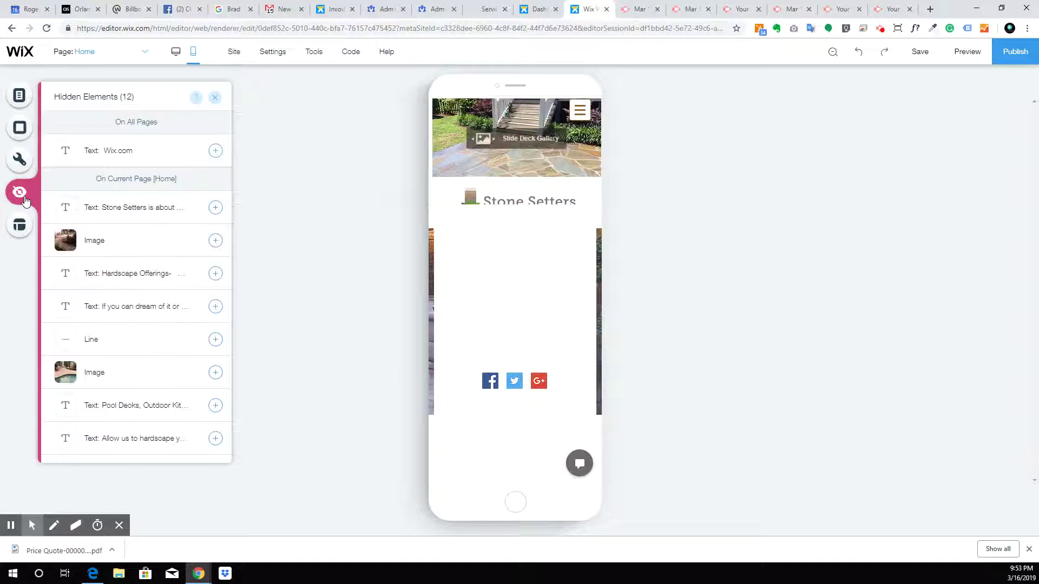
pyautogui.scroll(-2, 99, 319)
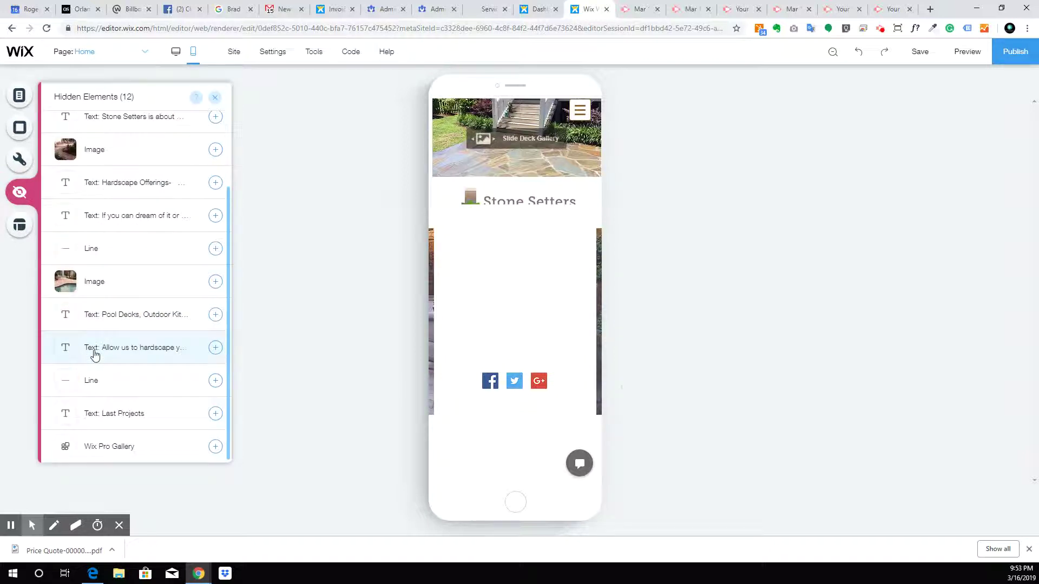
pyautogui.scroll(2, 175, 446)
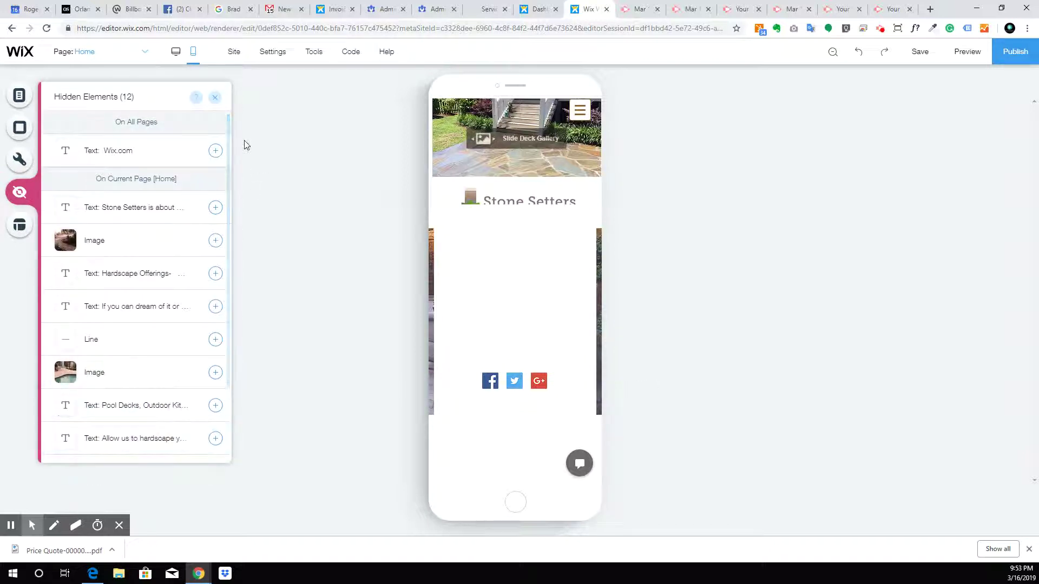
pyautogui.click(217, 153)
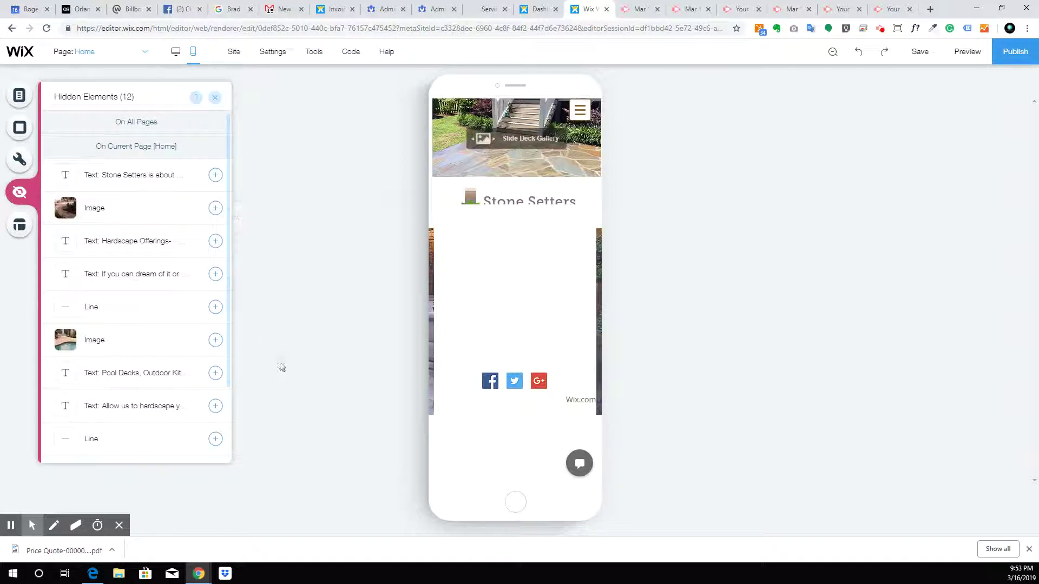
# Step: Narrow the restored Wix.com text box to about the width of its text and centre-align it
pyautogui.click(575, 401)
pyautogui.moveTo(557, 399)
pyautogui.mouseDown()
pyautogui.moveTo(505, 399)
pyautogui.moveTo(568, 411)
pyautogui.mouseUp()
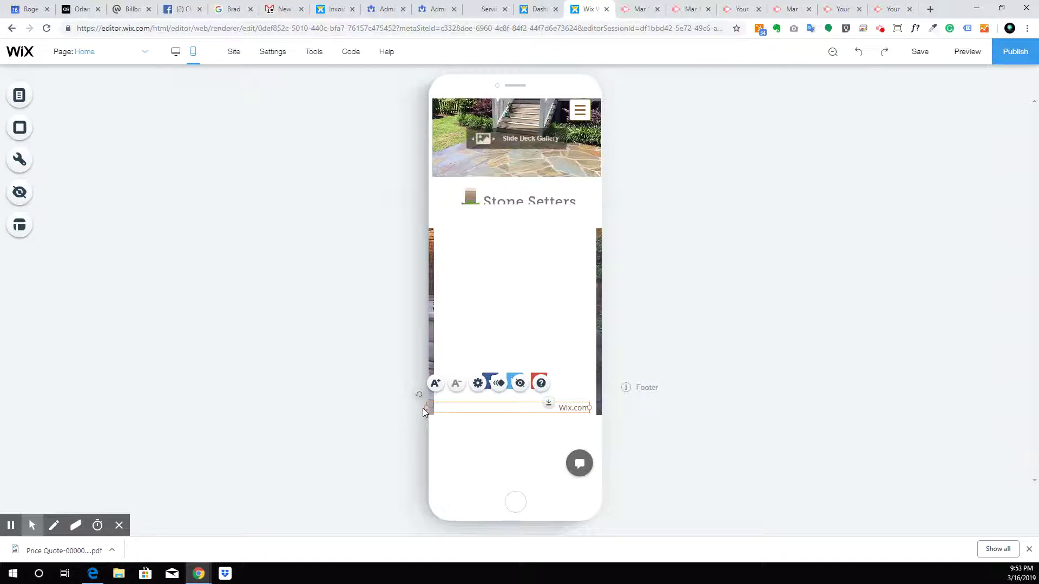
pyautogui.moveTo(424, 408); pyautogui.dragTo(531, 409)
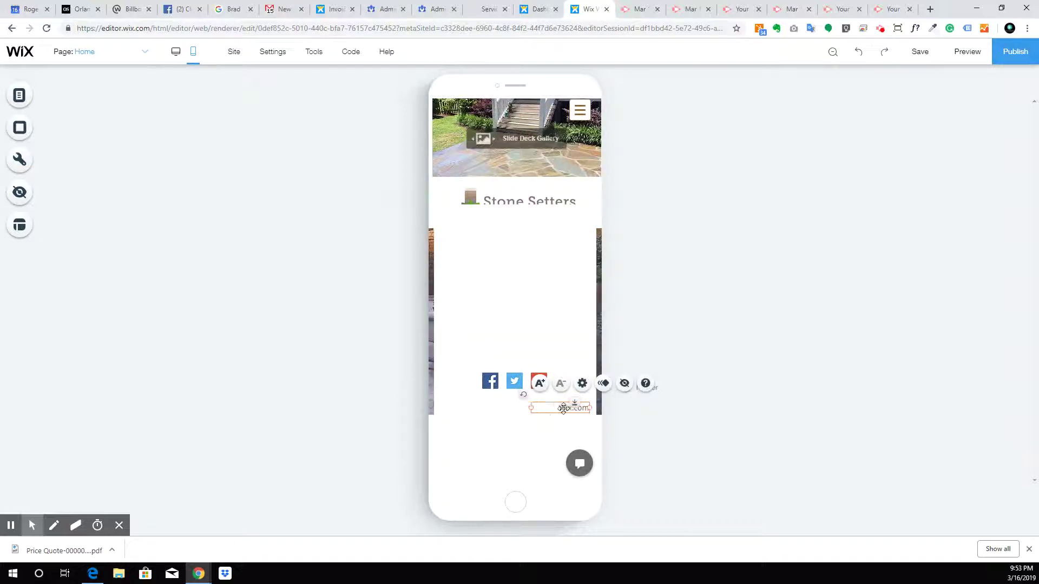
pyautogui.click(582, 385)
pyautogui.click(323, 426)
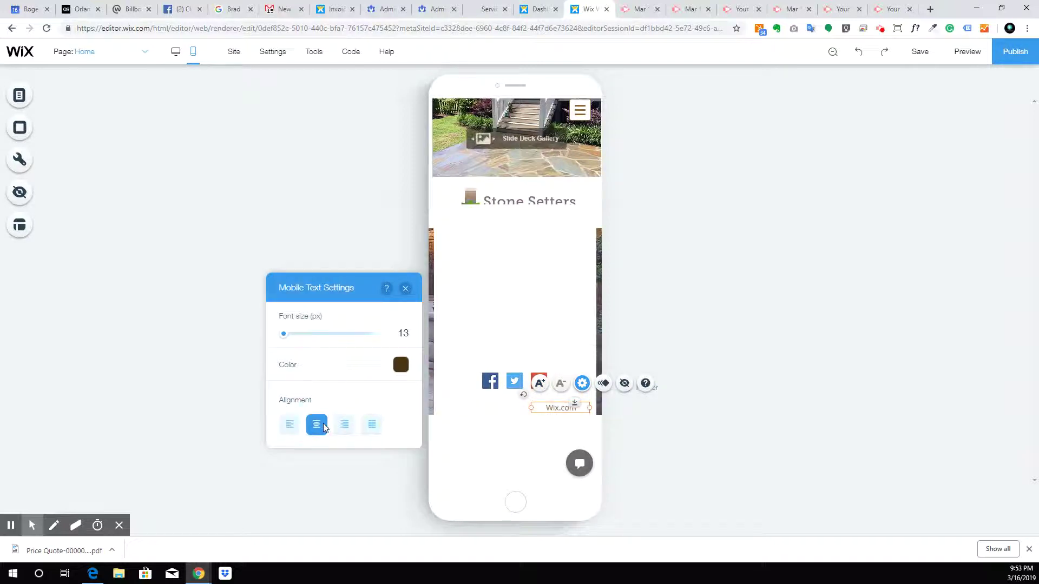
# Step: Place the Wix.com text in the footer, centred just below the social icons
pyautogui.click(507, 435)
pyautogui.moveTo(562, 409); pyautogui.dragTo(460, 419)
pyautogui.click(472, 403)
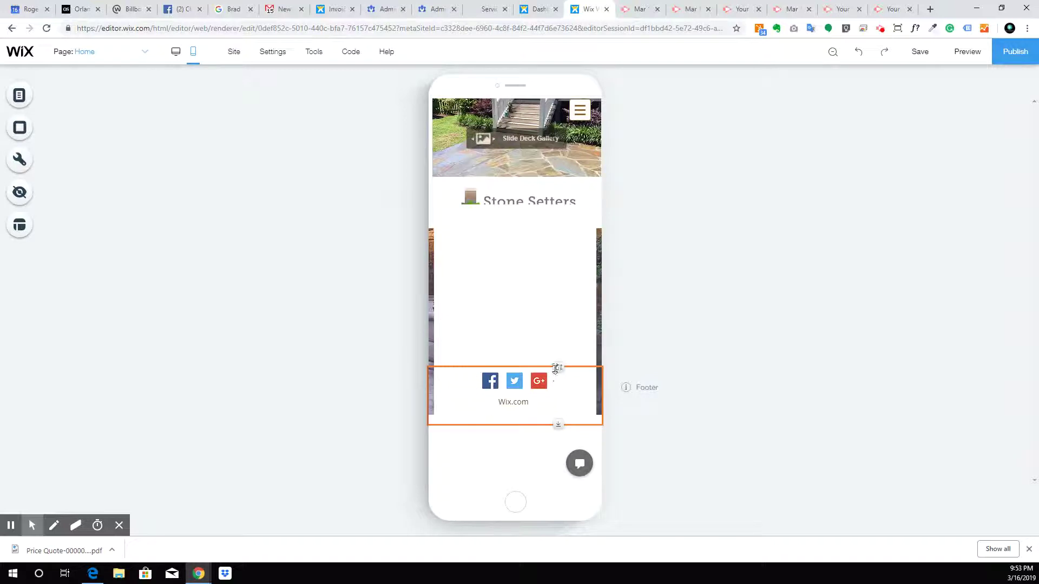
# Step: Lengthen the blank page section above the footer by moving the footer down to just above the bottom of the phone screen
pyautogui.moveTo(559, 369); pyautogui.dragTo(557, 451)
pyautogui.click(522, 397)
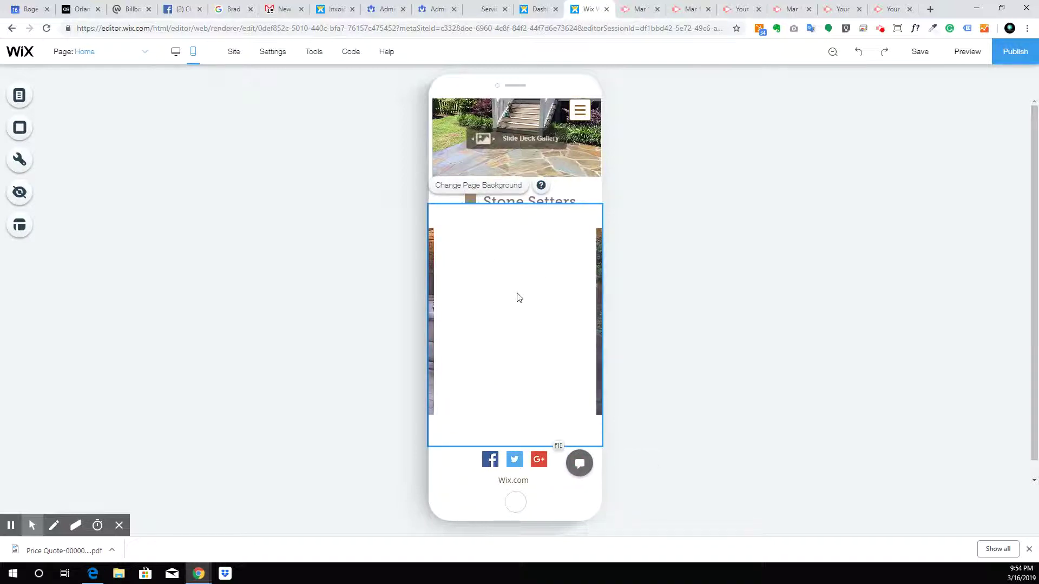
pyautogui.moveTo(561, 441)
pyautogui.mouseDown()
pyautogui.moveTo(561, 294)
pyautogui.moveTo(556, 451)
pyautogui.mouseUp()
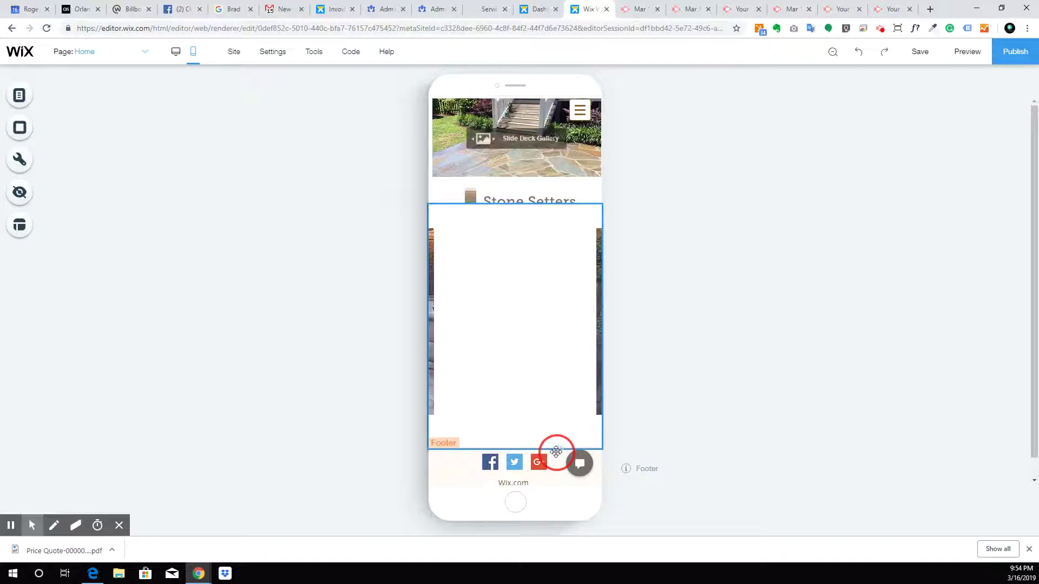
# Step: Shorten the header's white container box slightly and bring it to the front
pyautogui.click(590, 198)
pyautogui.moveTo(515, 229)
pyautogui.mouseDown()
pyautogui.moveTo(514, 218)
pyautogui.moveTo(516, 231)
pyautogui.moveTo(532, 229)
pyautogui.mouseUp()
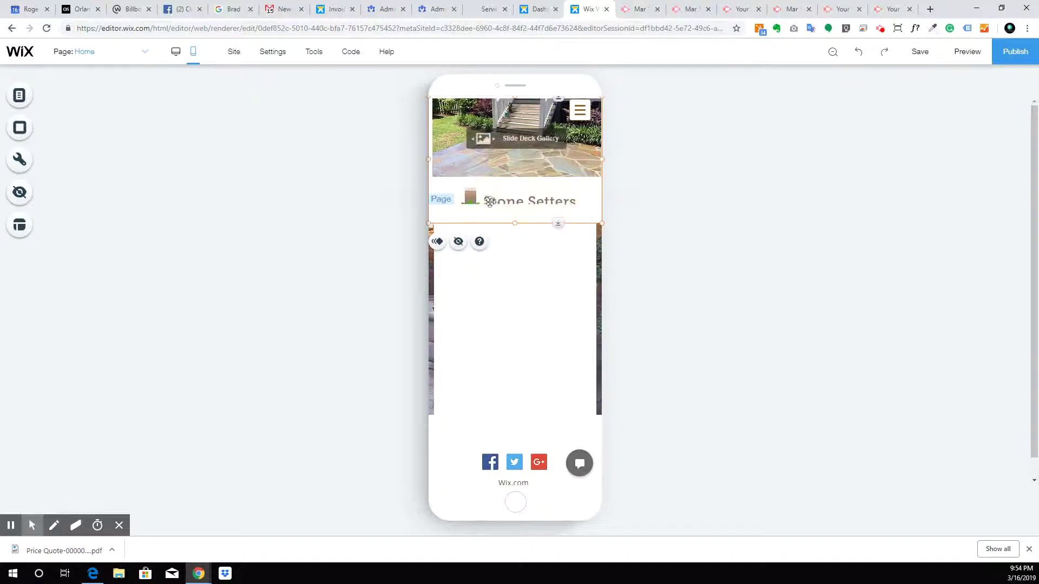
pyautogui.rightClick(593, 194)
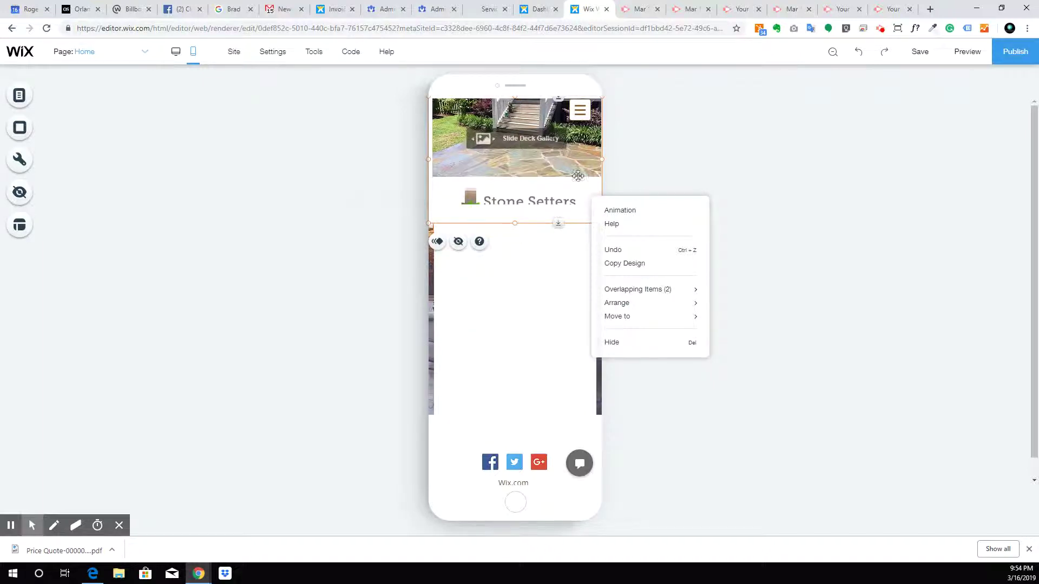
pyautogui.rightClick(459, 175)
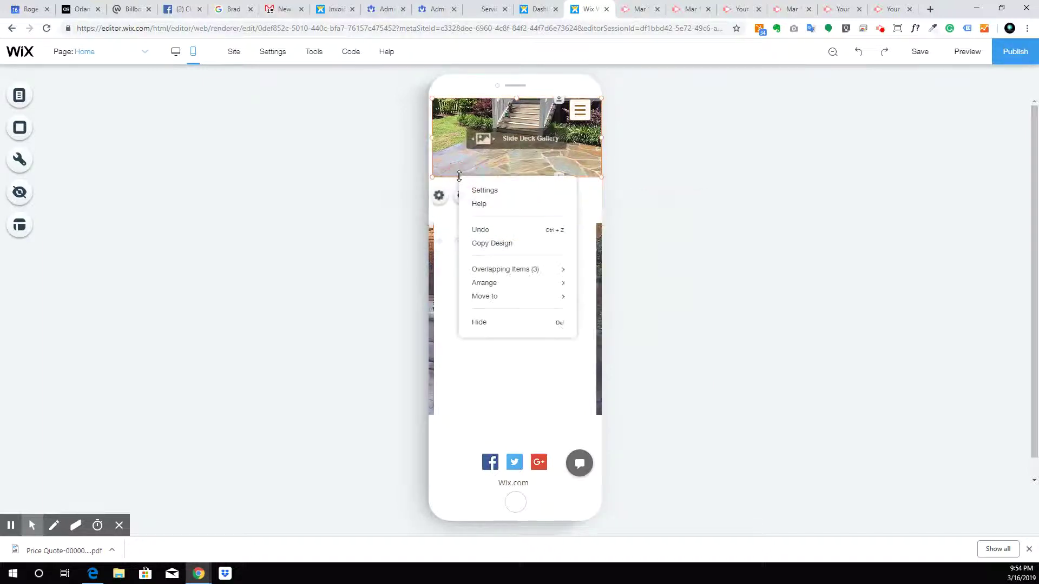
pyautogui.rightClick(592, 191)
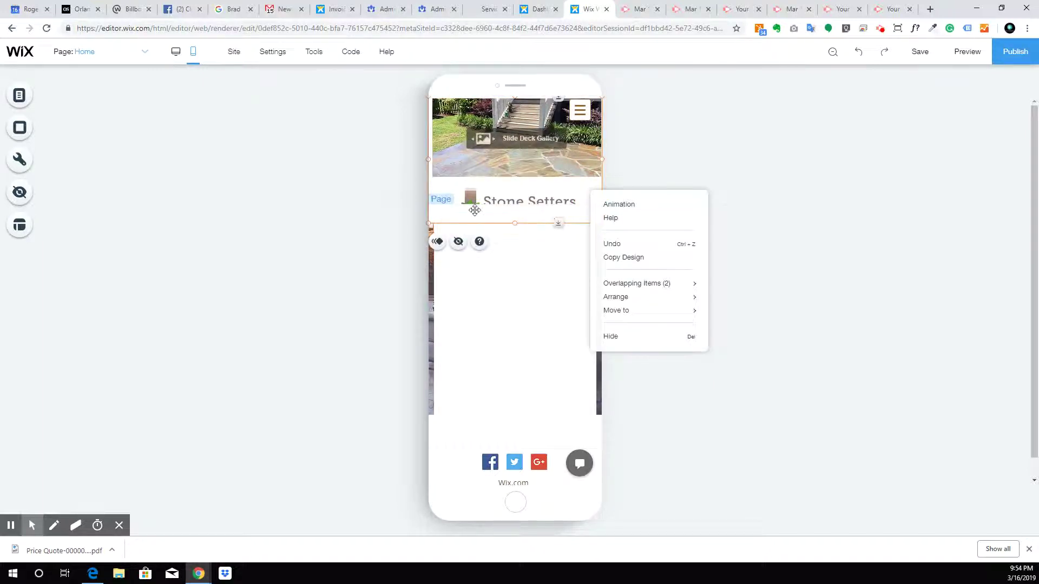
pyautogui.moveTo(654, 299)
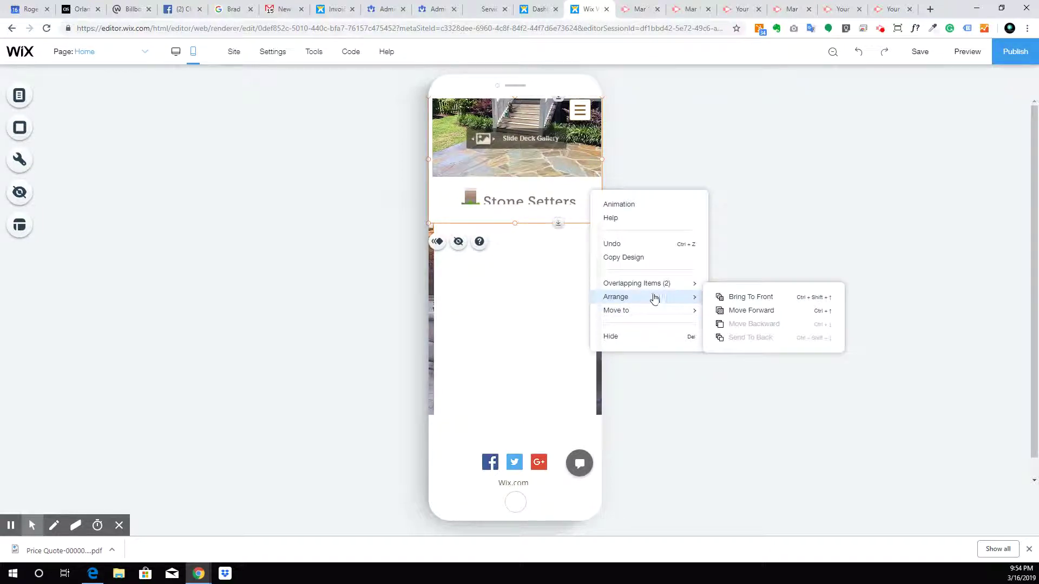
pyautogui.click(762, 298)
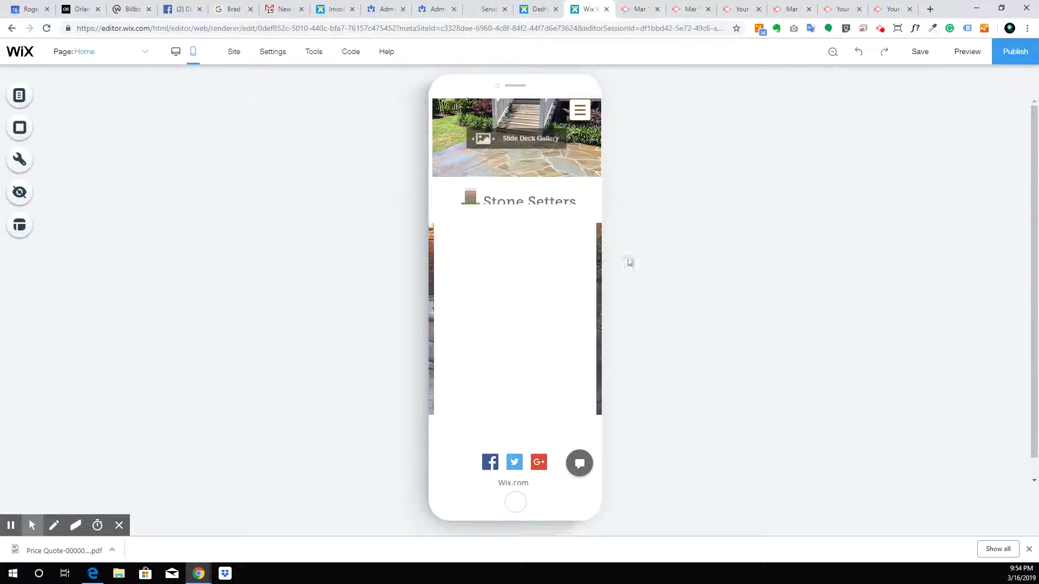
# Step: Check the arrange options of the header's container box and the overlapping items at the top of the page section
pyautogui.rightClick(598, 196)
pyautogui.moveTo(630, 302)
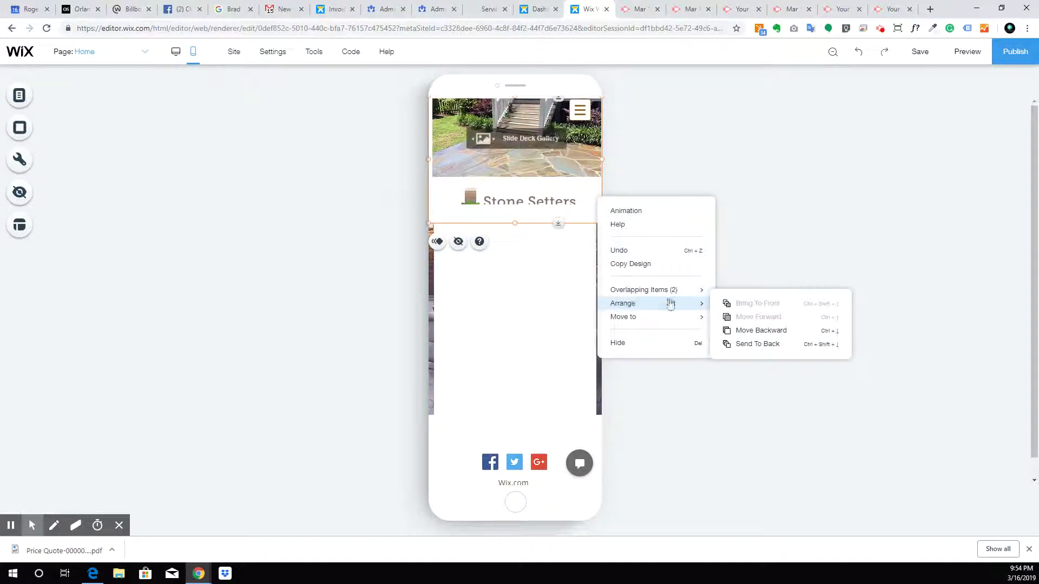
pyautogui.click(512, 212)
pyautogui.rightClick(509, 219)
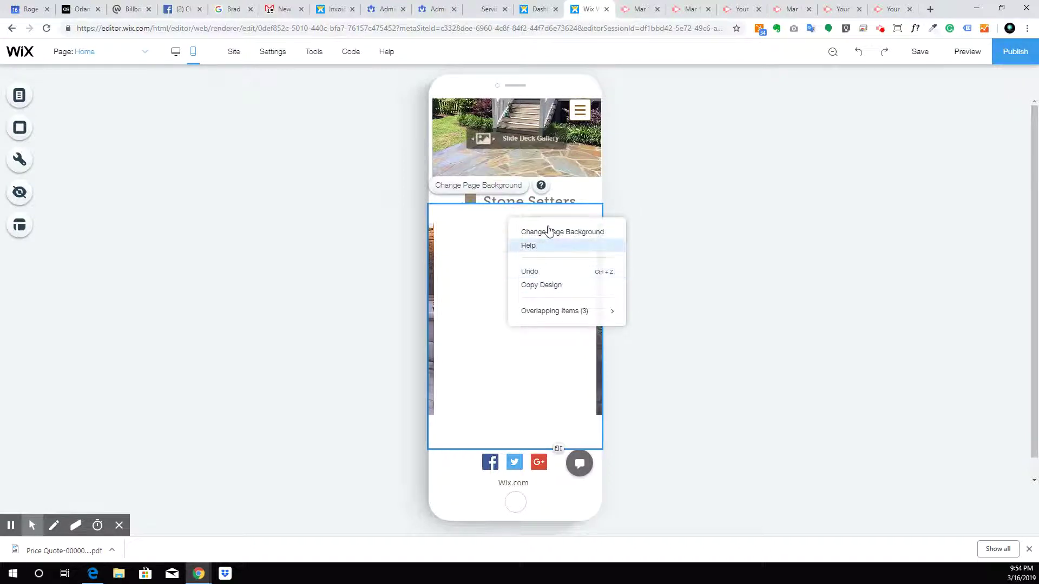
pyautogui.moveTo(574, 314)
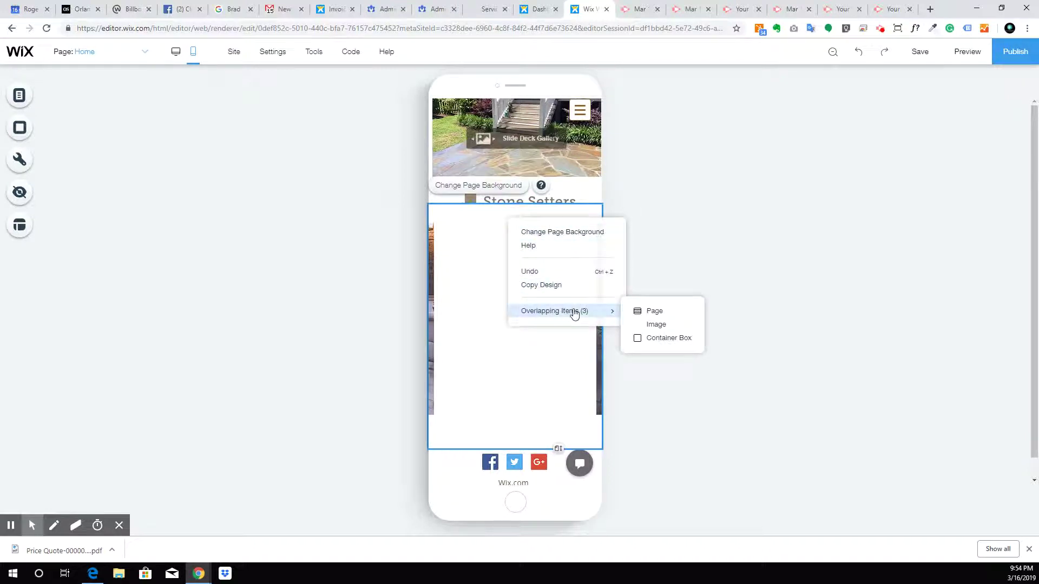
pyautogui.click(456, 253)
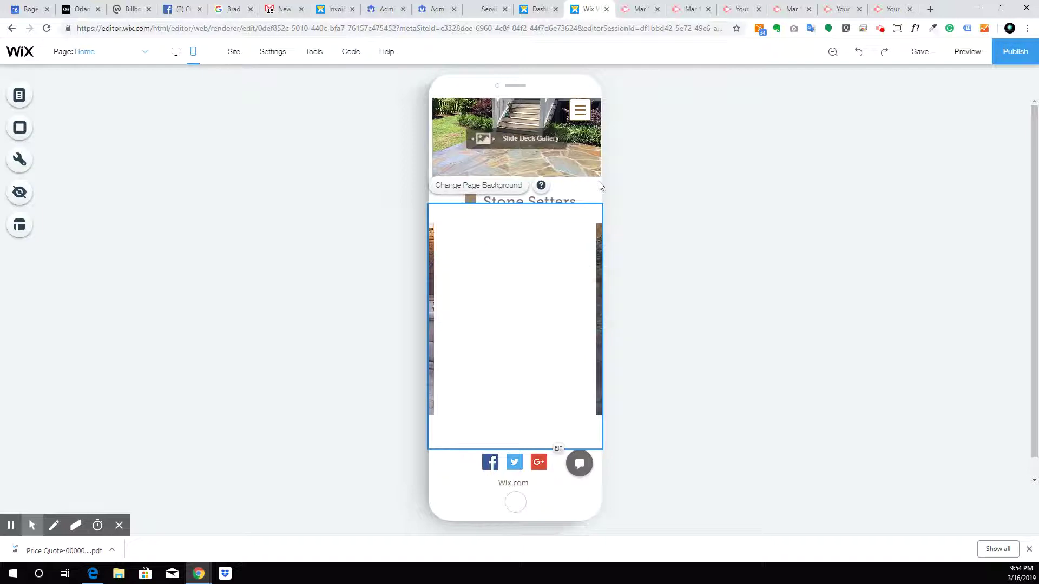
# Step: Move the Stone Setters logo up over the slide gallery and shorten the header's container box to end near the gallery's lower edge
pyautogui.click(548, 198)
pyautogui.moveTo(547, 197); pyautogui.dragTo(573, 181)
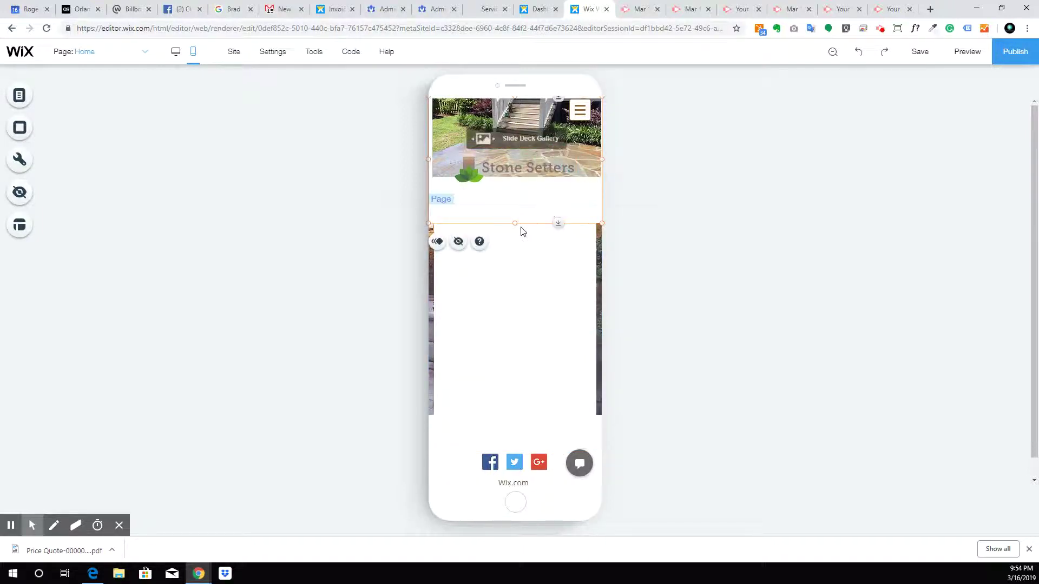
pyautogui.moveTo(517, 223); pyautogui.dragTo(520, 159)
# Step: Stretch the header slide gallery down slightly and shorten the header to end just below it
pyautogui.click(533, 173)
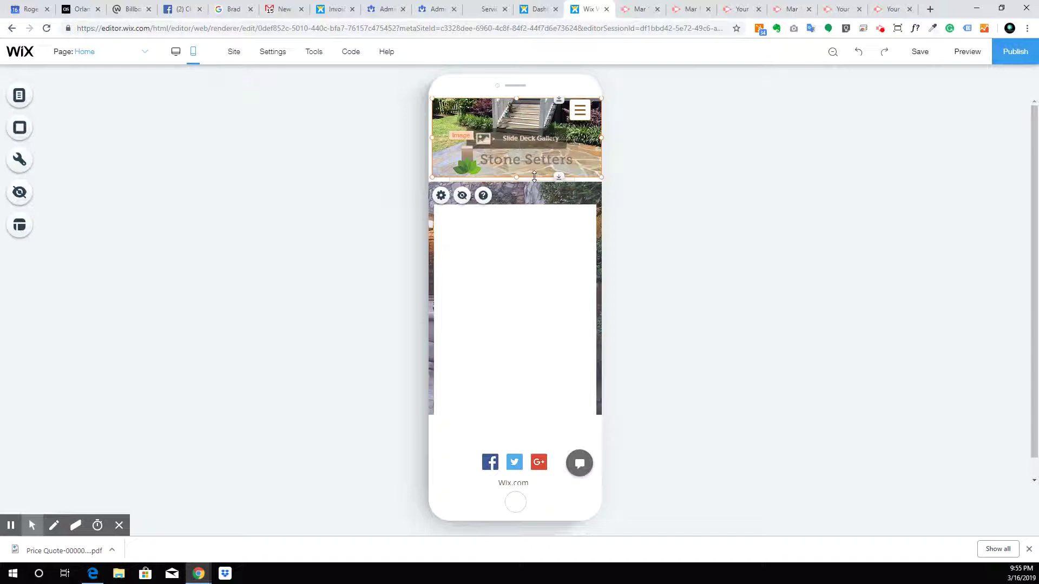
pyautogui.moveTo(519, 177); pyautogui.dragTo(517, 181)
pyautogui.click(641, 169)
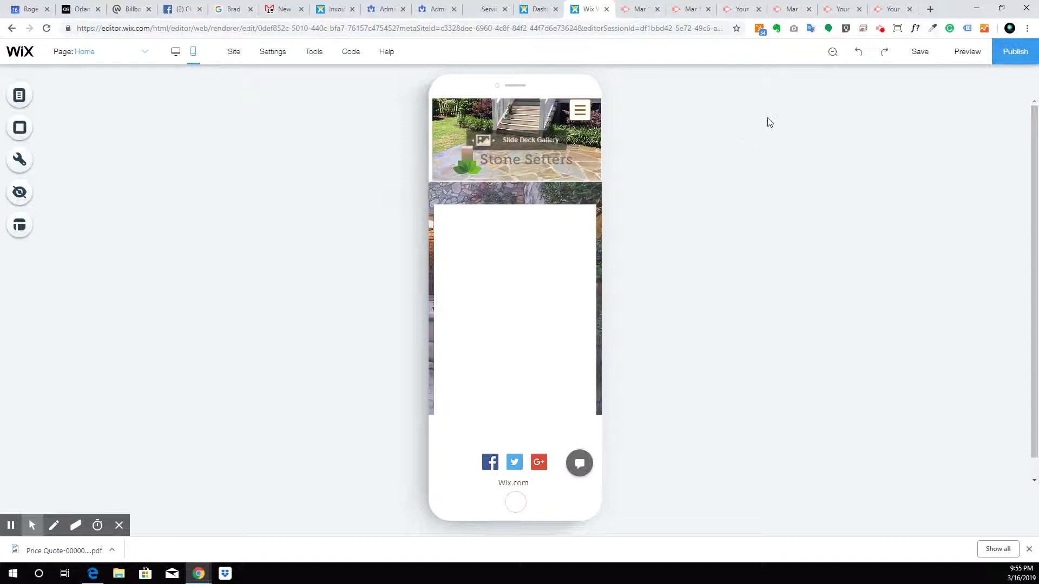
pyautogui.click(591, 240)
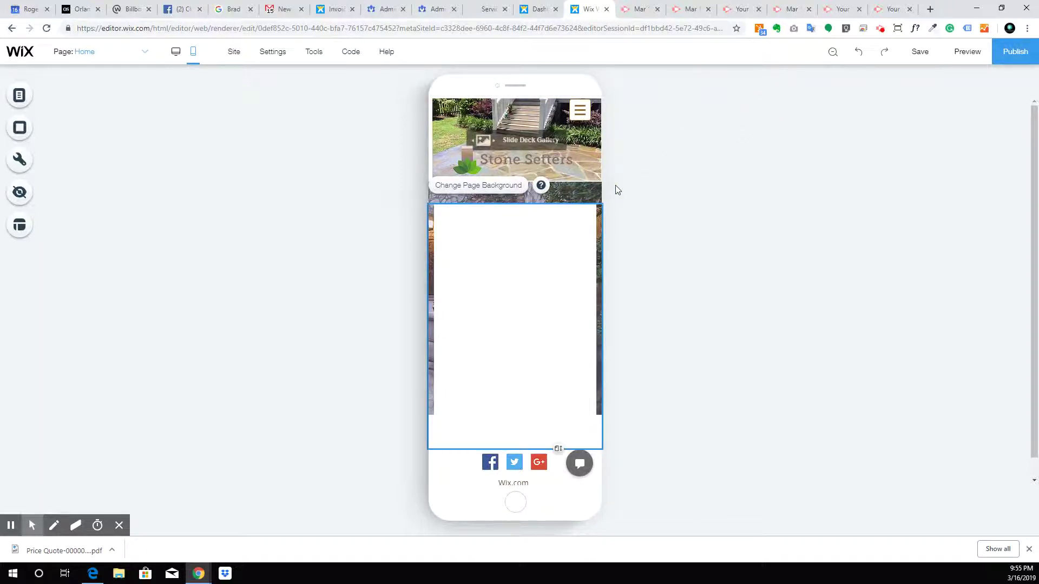
pyautogui.click(571, 194)
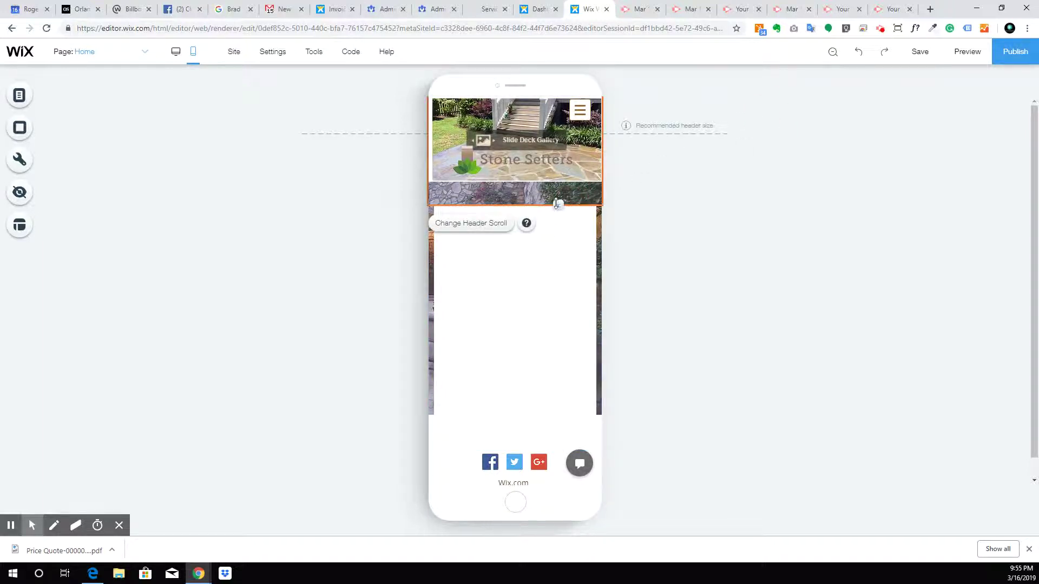
pyautogui.moveTo(557, 204); pyautogui.dragTo(564, 181)
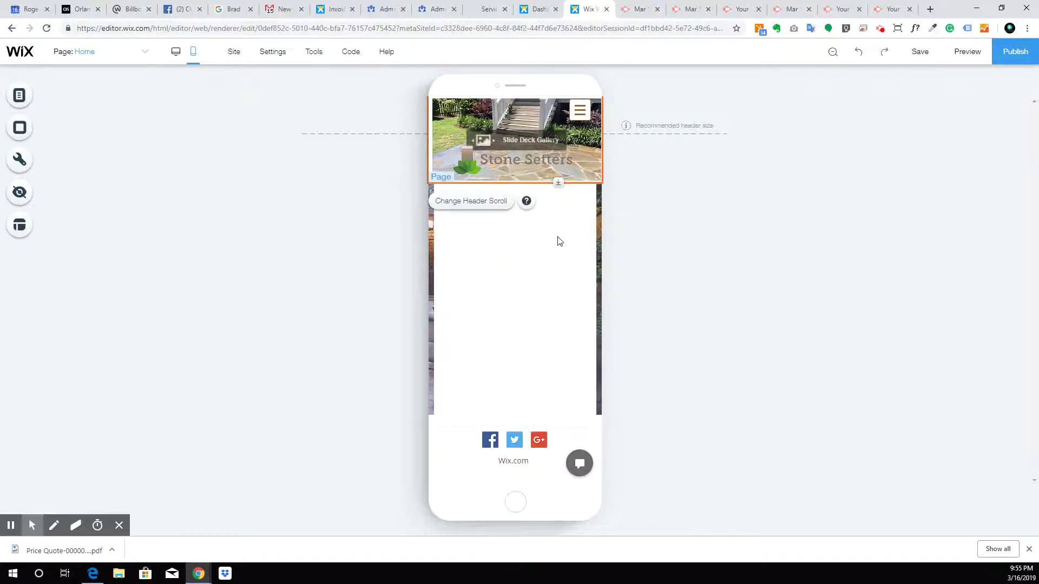
# Step: Lower the footer slightly to leave more room in the page section beneath the shortened header
pyautogui.click(461, 448)
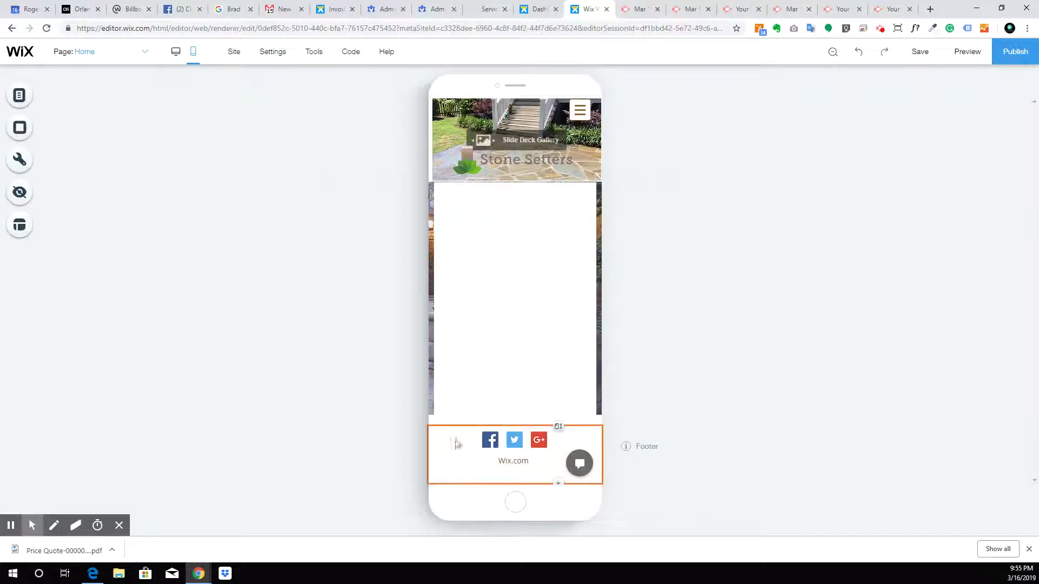
pyautogui.moveTo(563, 425); pyautogui.dragTo(552, 442)
pyautogui.click(549, 281)
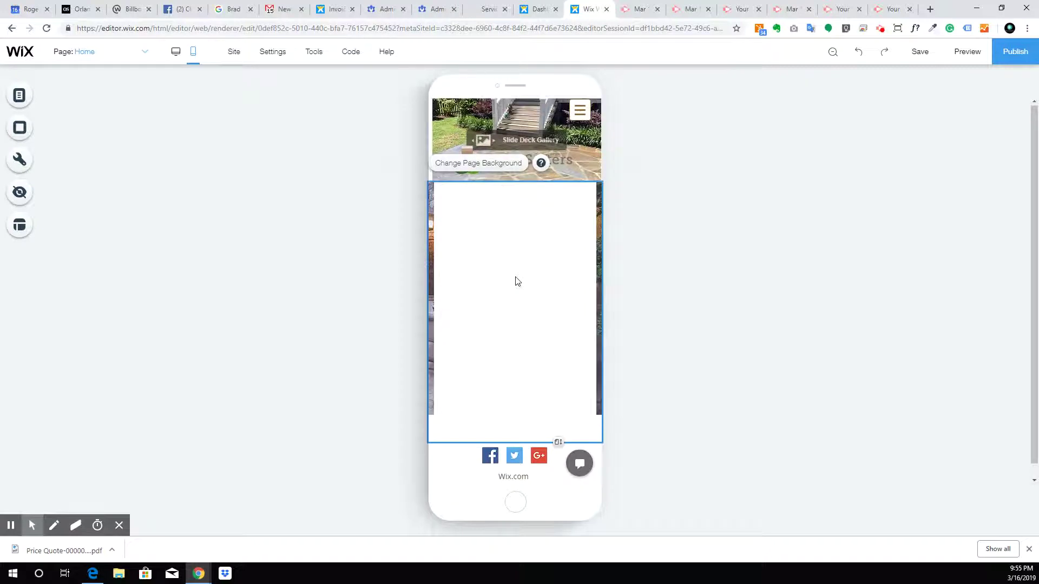
# Step: Restore the hidden Stone Setters intro text, walkway image, Hardscape Offerings heading and its paragraph to the mobile home page
pyautogui.click(19, 193)
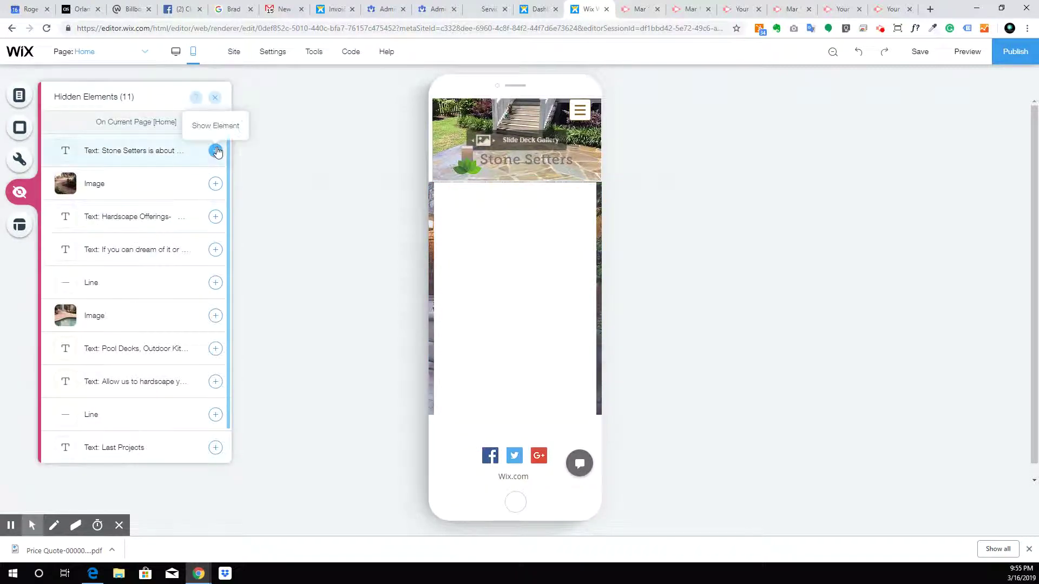
pyautogui.click(216, 151)
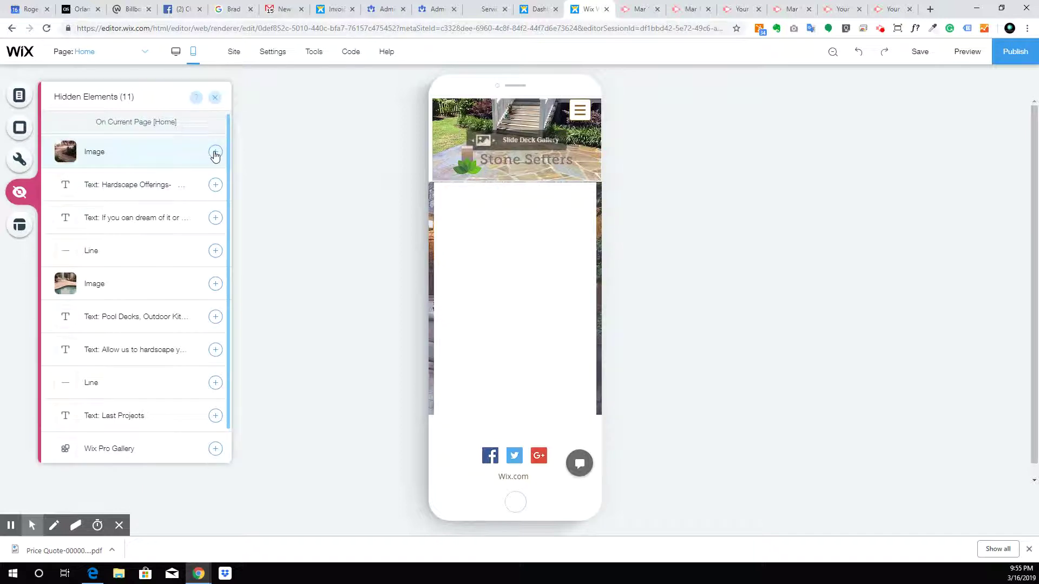
pyautogui.click(215, 153)
pyautogui.click(215, 152)
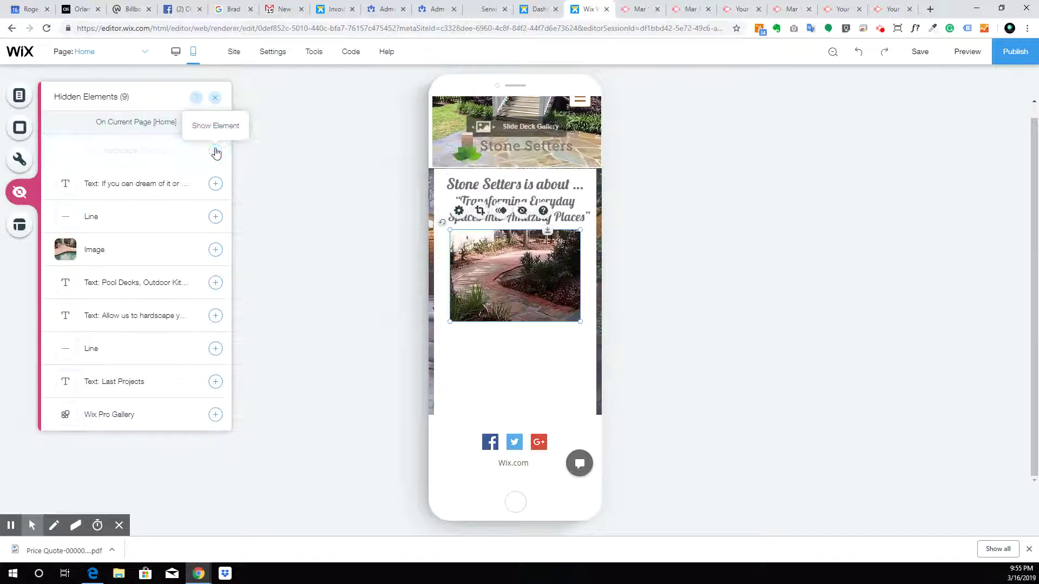
pyautogui.click(215, 152)
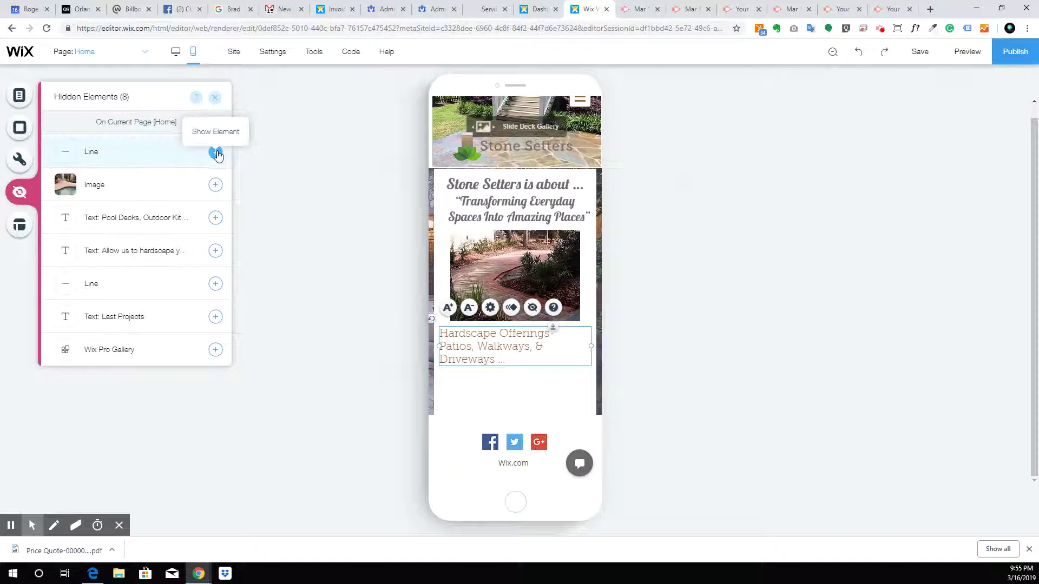
# Step: Restore the remaining hidden divider lines, pool image, Pool Decks heading and paragraph, Last Projects text and Wix Pro Gallery
pyautogui.click(215, 153)
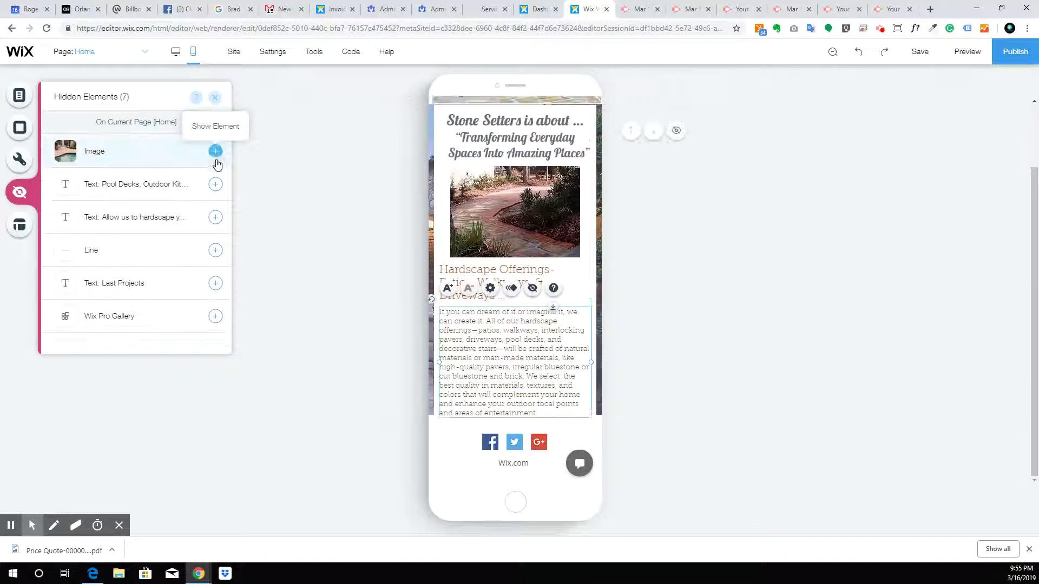
pyautogui.click(215, 152)
pyautogui.click(215, 152)
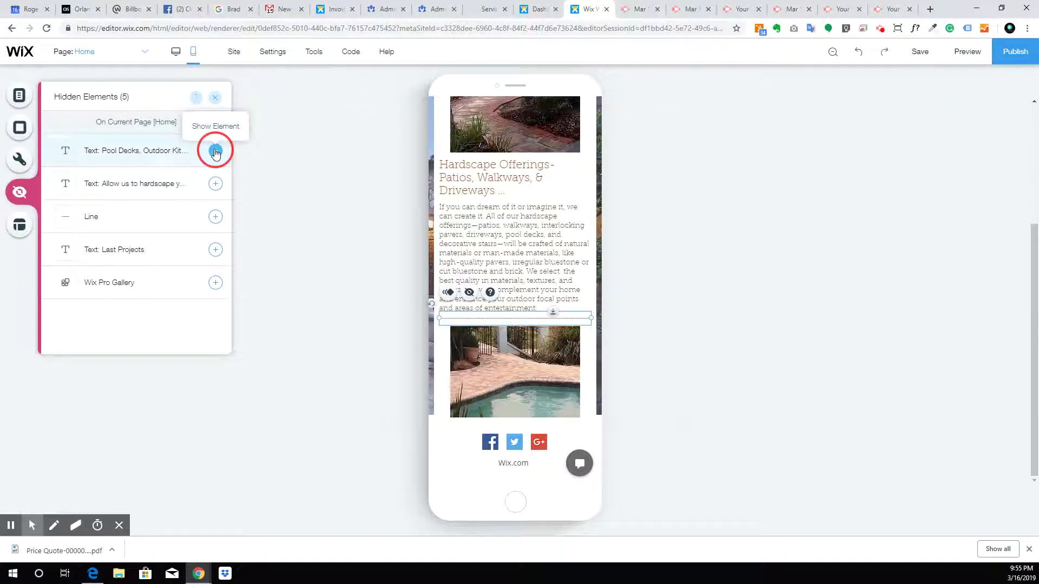
pyautogui.click(216, 151)
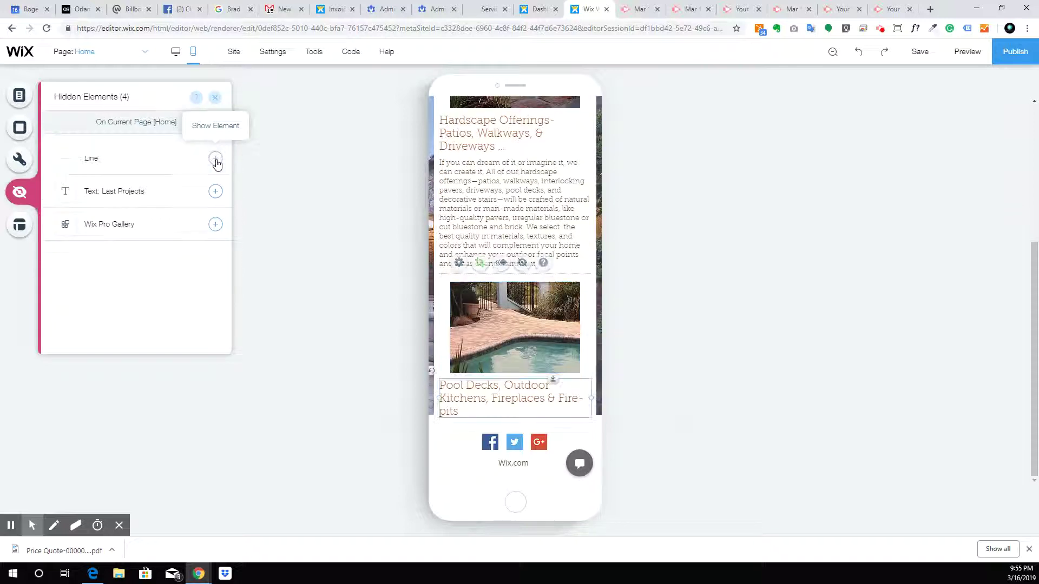
pyautogui.click(215, 158)
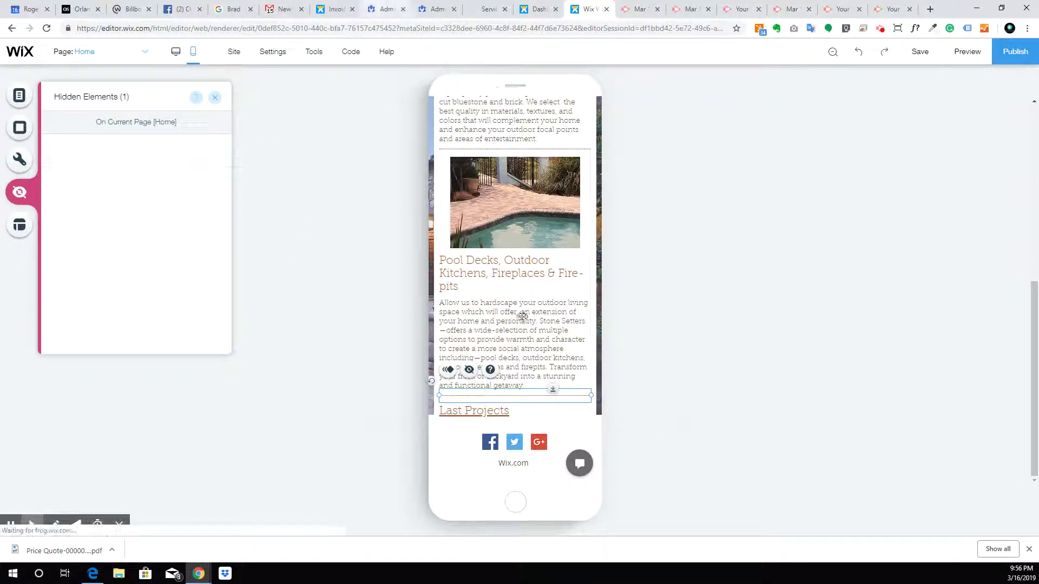
pyautogui.click(250, 175)
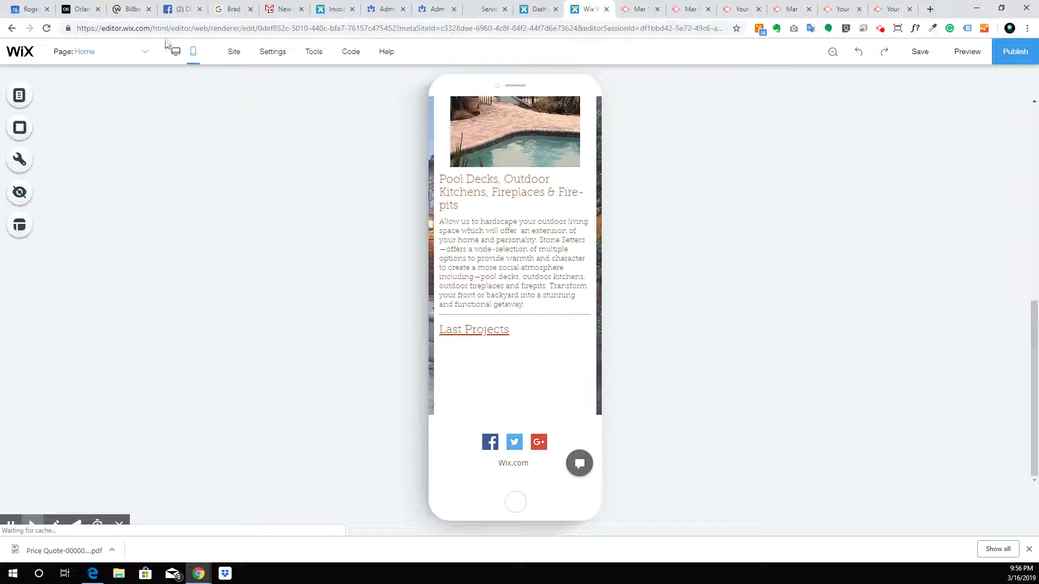
# Step: Close the unneeded browser tabs, including Facebook, Google search, Gmail, Google Admin, the live site, the invoice and the calendar
pyautogui.click(98, 9)
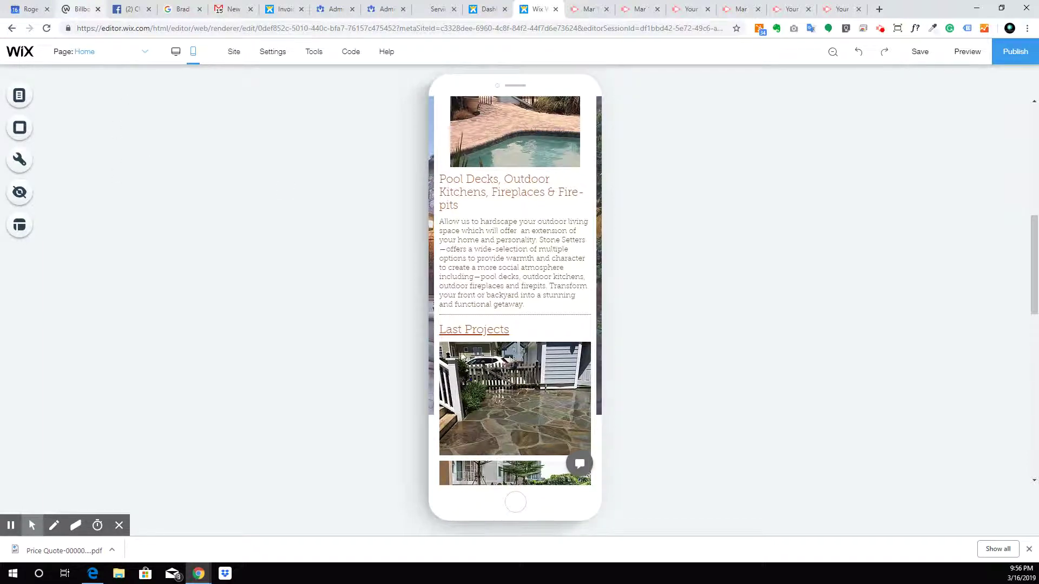
pyautogui.click(133, 9)
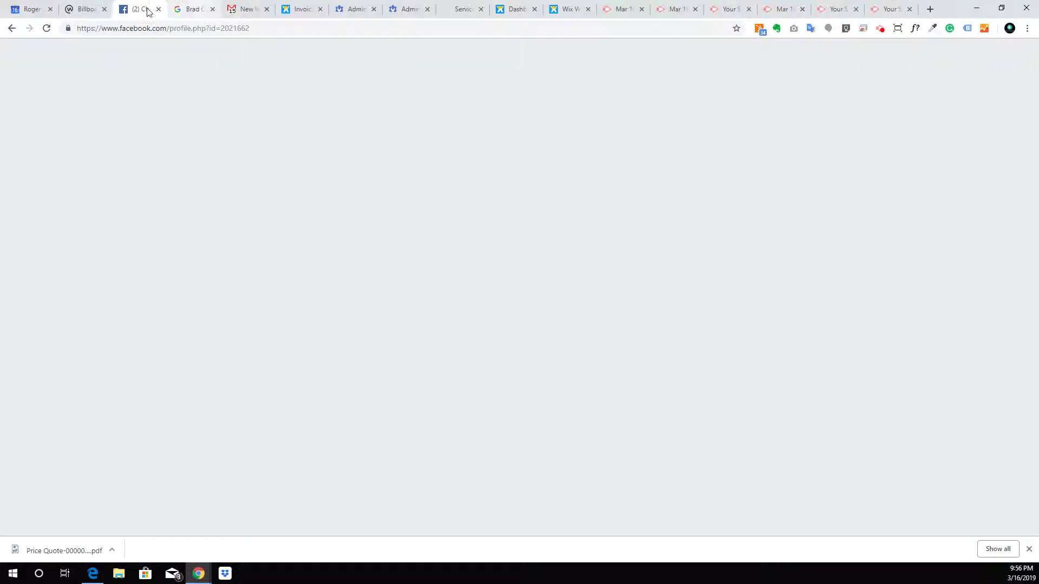
pyautogui.click(168, 9)
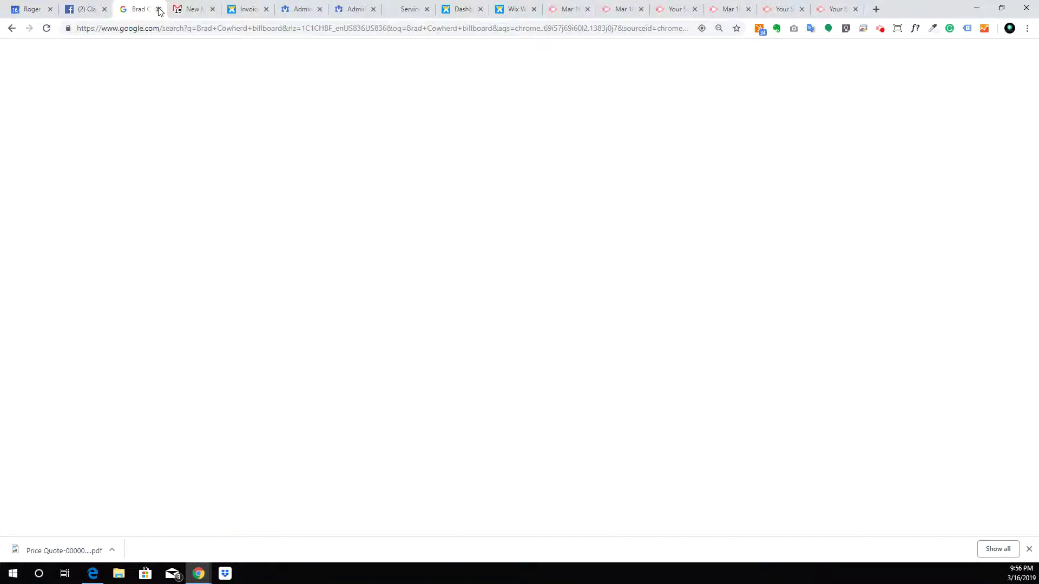
pyautogui.hotkey('ctrl', 'w')
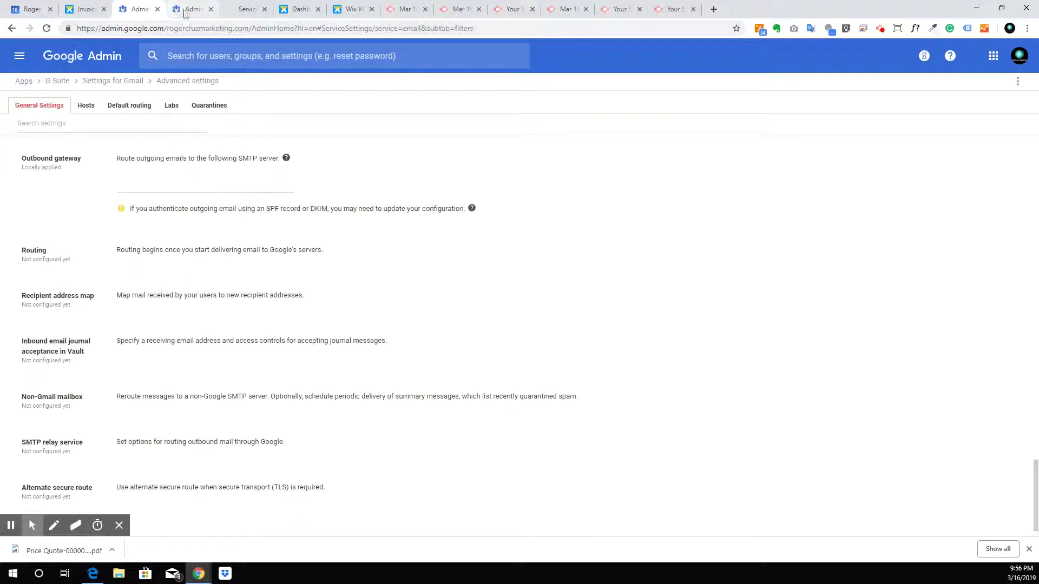
pyautogui.click(158, 9)
pyautogui.click(158, 9)
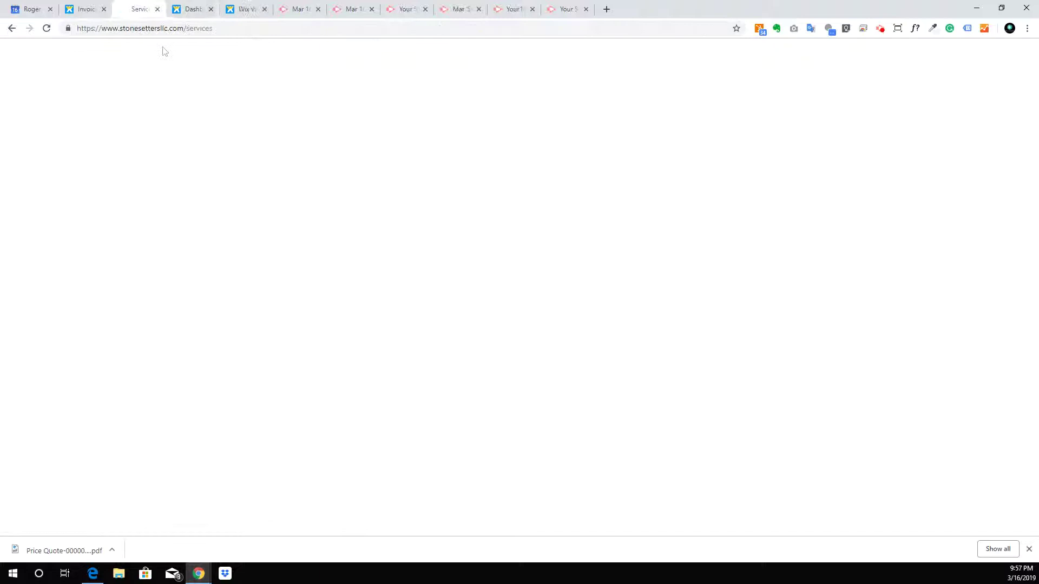
pyautogui.click(76, 11)
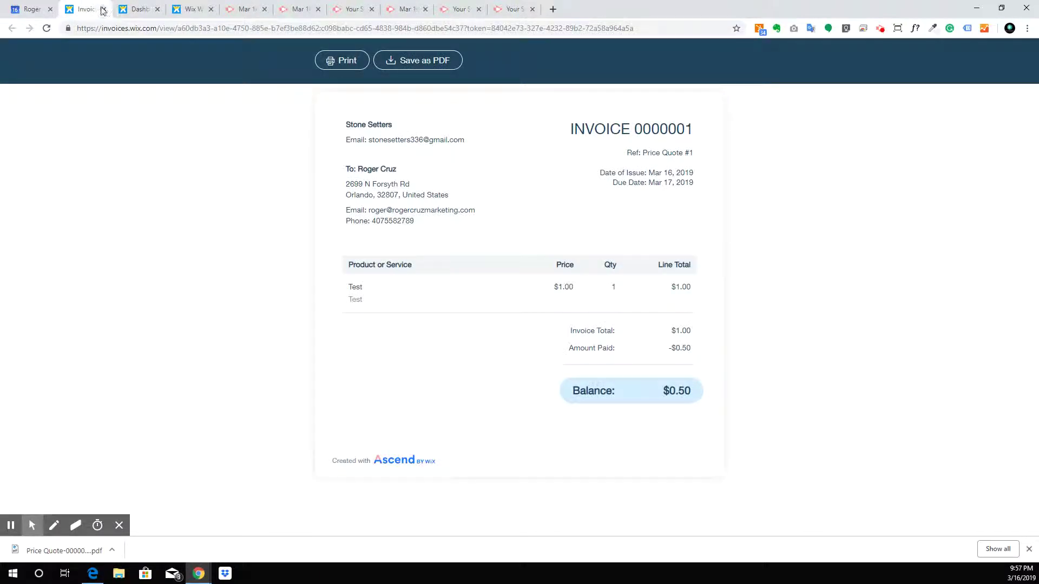
pyautogui.click(104, 9)
pyautogui.click(54, 13)
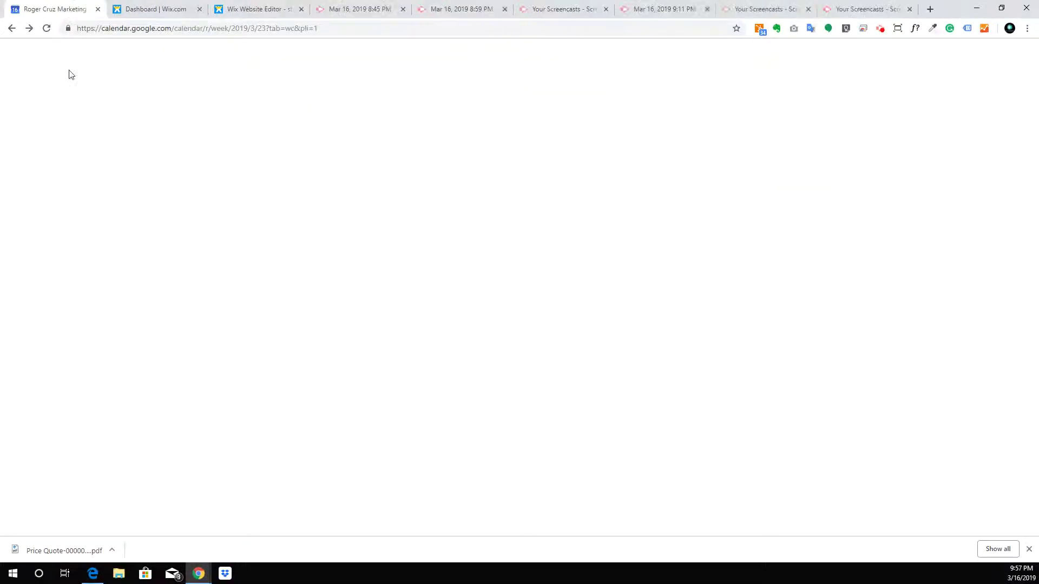
pyautogui.click(98, 9)
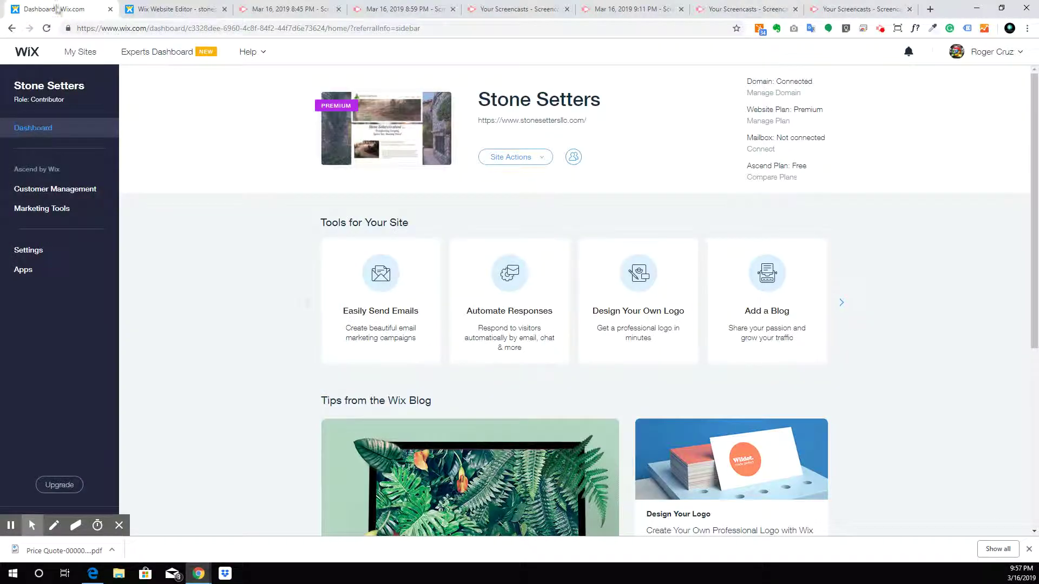
# Step: Look over the open screencast tabs and review the restored mobile home page in the Wix editor from header to footer
pyautogui.click(152, 6)
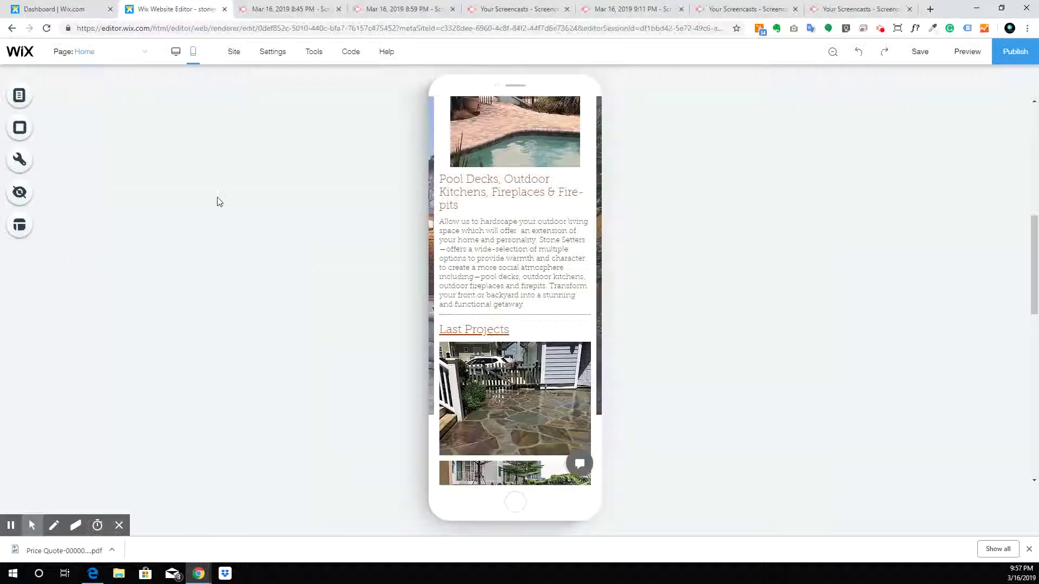
pyautogui.click(284, 9)
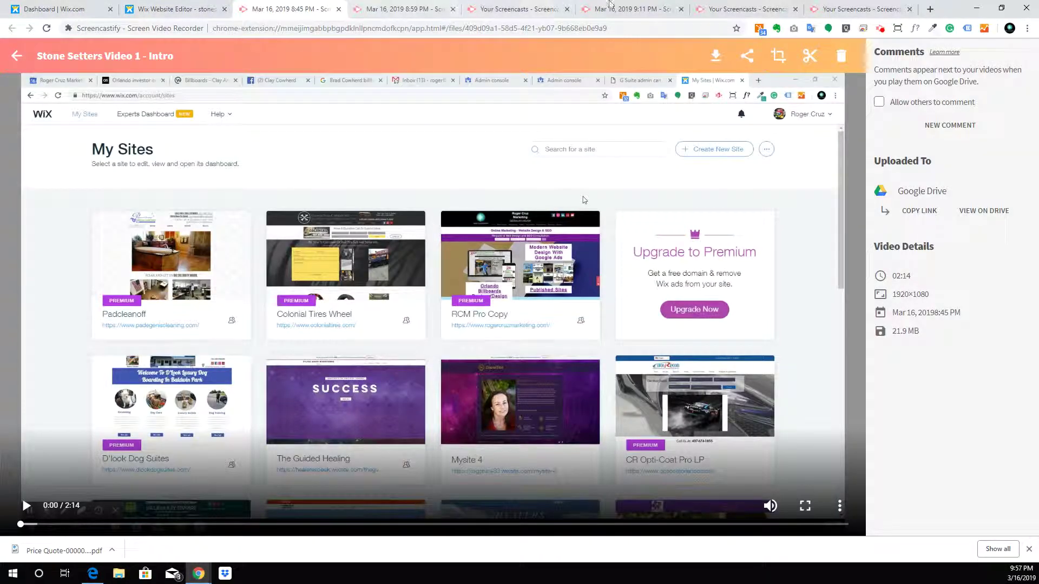
pyautogui.click(392, 7)
pyautogui.click(512, 7)
pyautogui.click(649, 7)
pyautogui.click(163, 9)
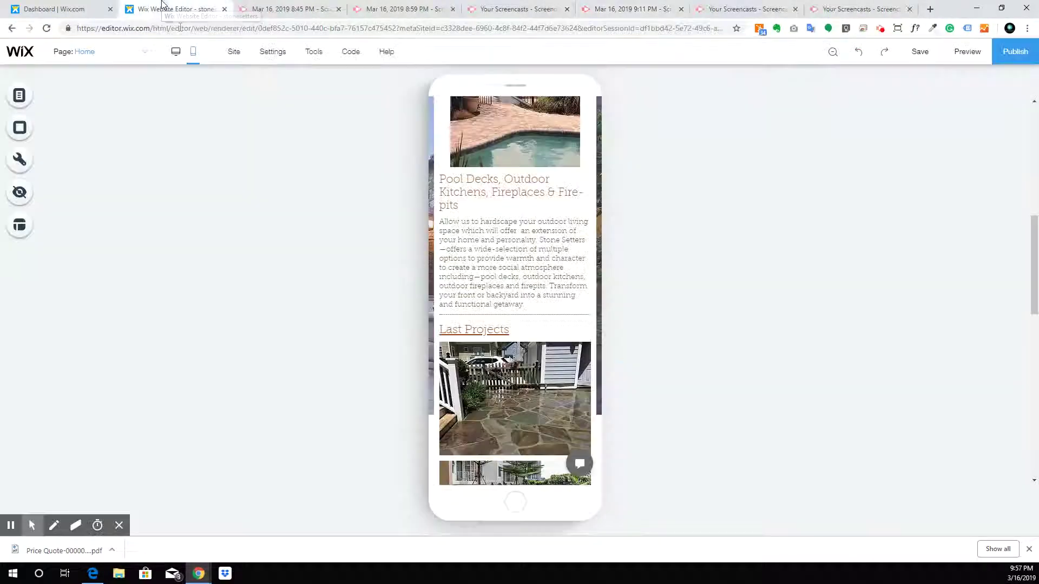
pyautogui.scroll(-3, 524, 200)
pyautogui.scroll(10, 524, 201)
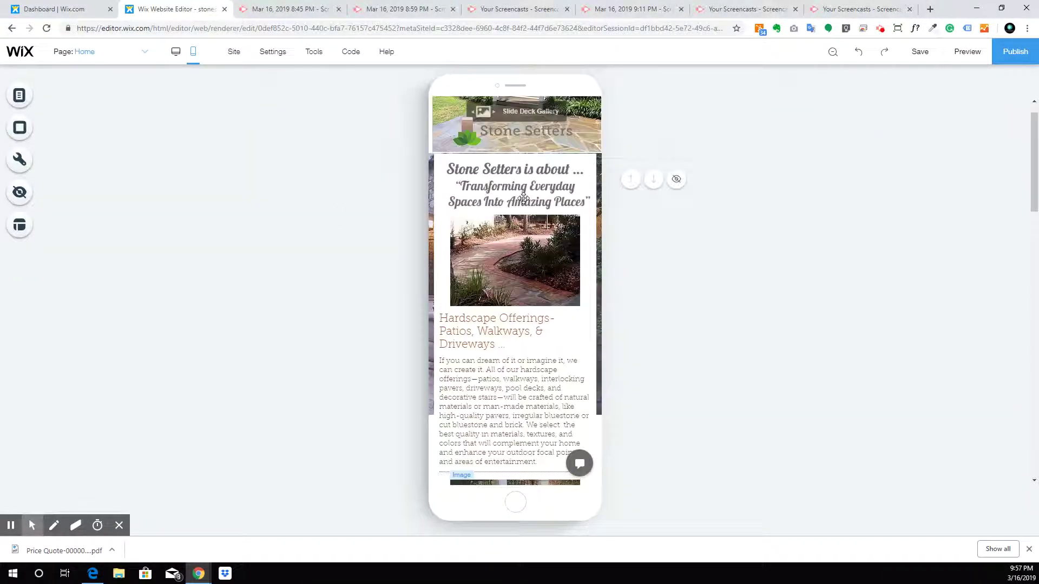
pyautogui.scroll(-5, 626, 197)
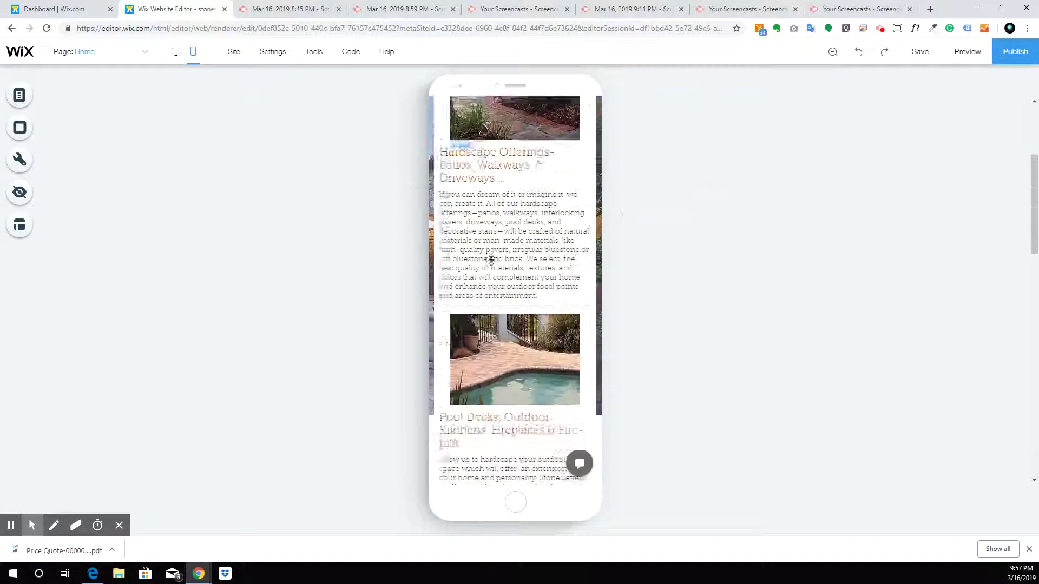
pyautogui.scroll(-3, 489, 260)
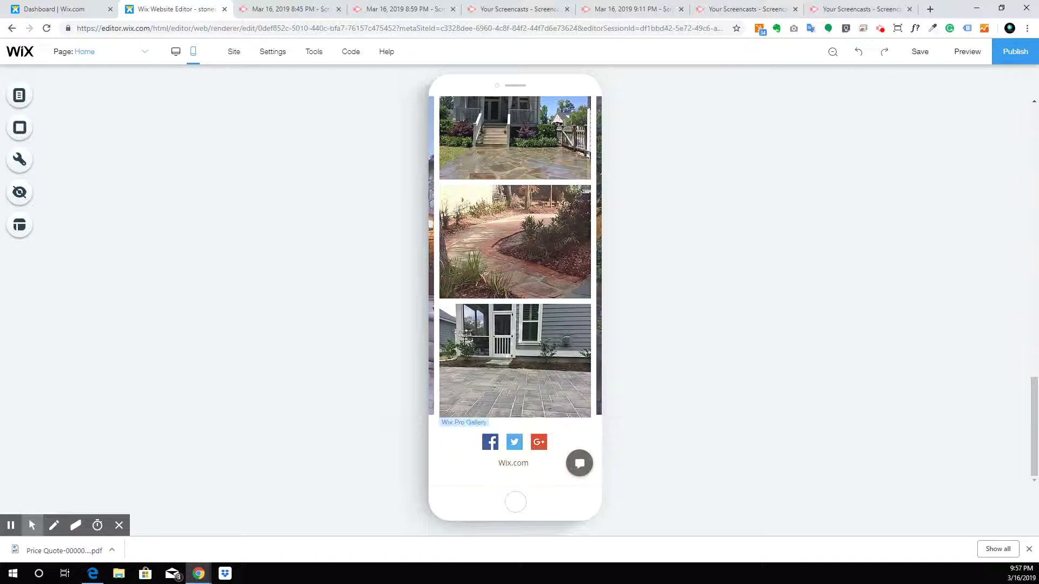
pyautogui.scroll(5, 466, 332)
pyautogui.scroll(5, 466, 333)
# Step: Center-align the Last Projects heading above the project gallery on the mobile home page
pyautogui.scroll(-2, 466, 333)
pyautogui.click(536, 229)
pyautogui.click(546, 291)
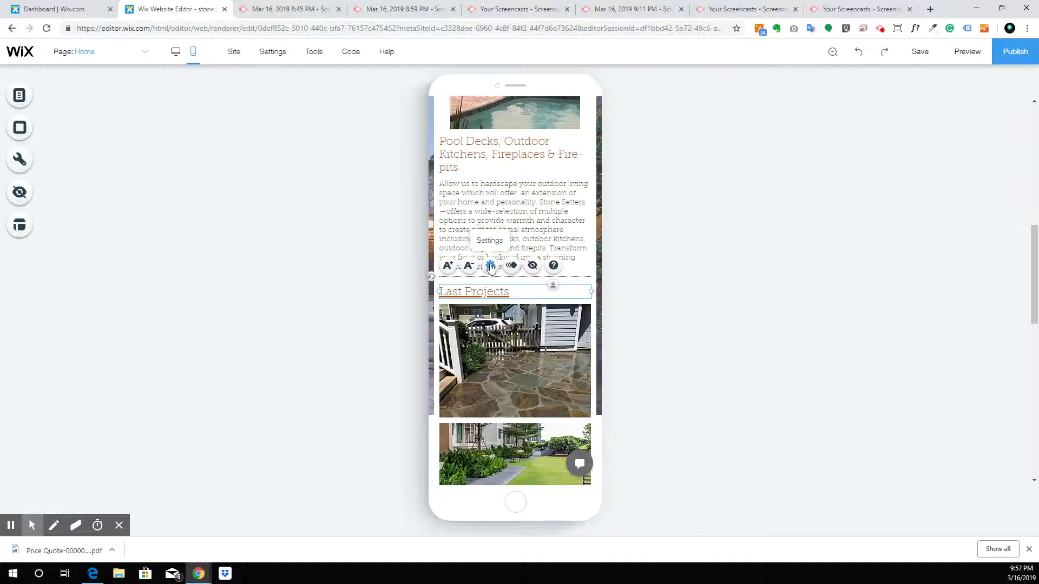
pyautogui.click(490, 266)
pyautogui.click(317, 409)
pyautogui.click(608, 281)
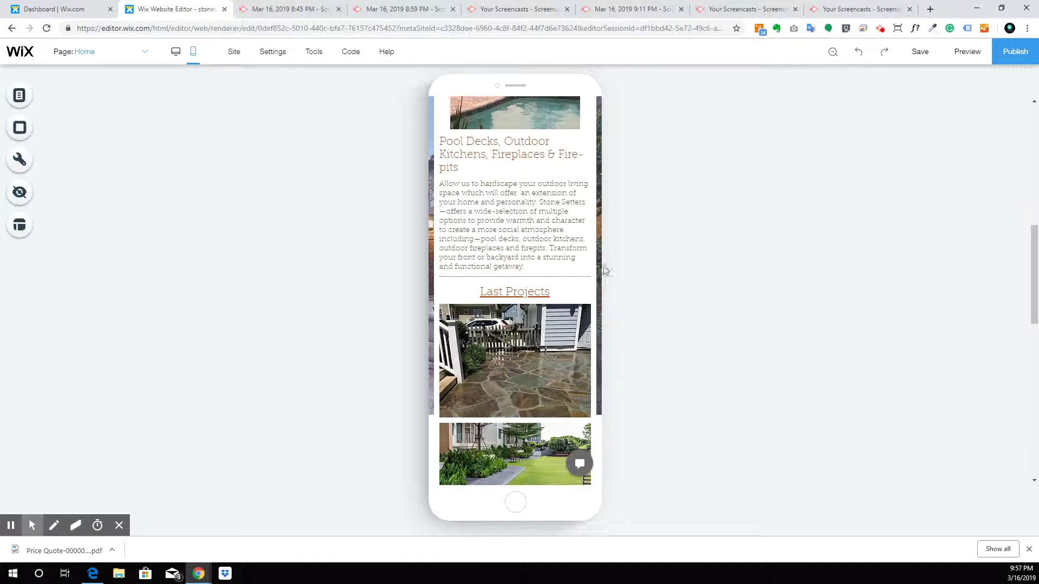
# Step: Set the opacity of the mobile home page's background image to 75%
pyautogui.click(602, 251)
pyautogui.click(606, 231)
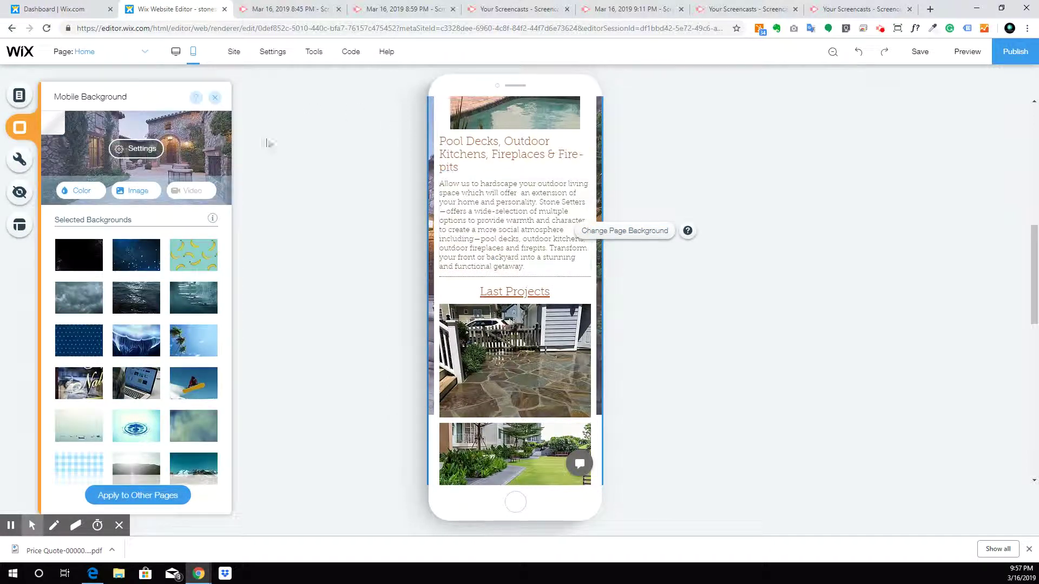
pyautogui.scroll(10, 437, 230)
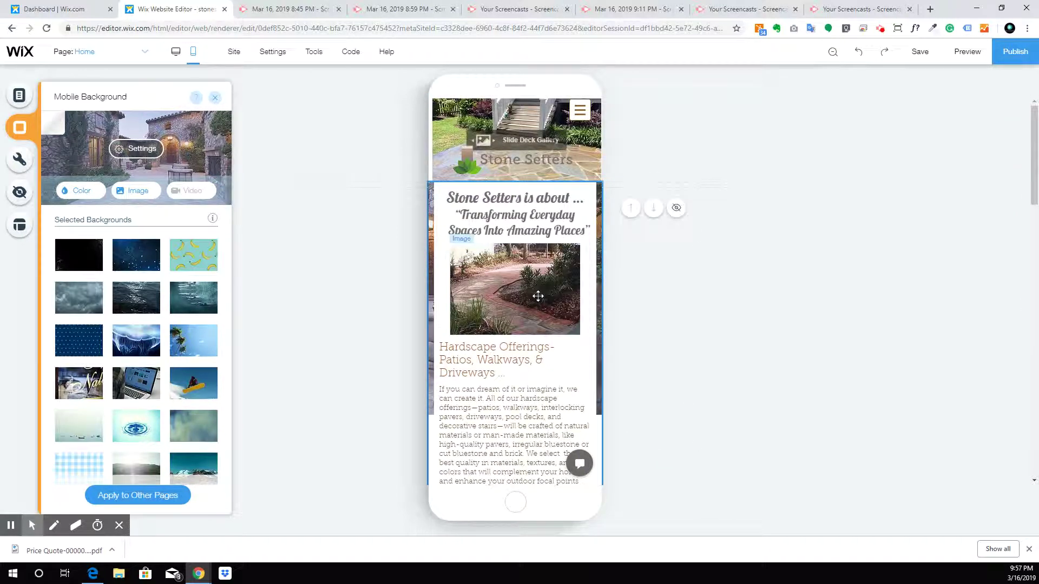
pyautogui.scroll(-4, 341, 199)
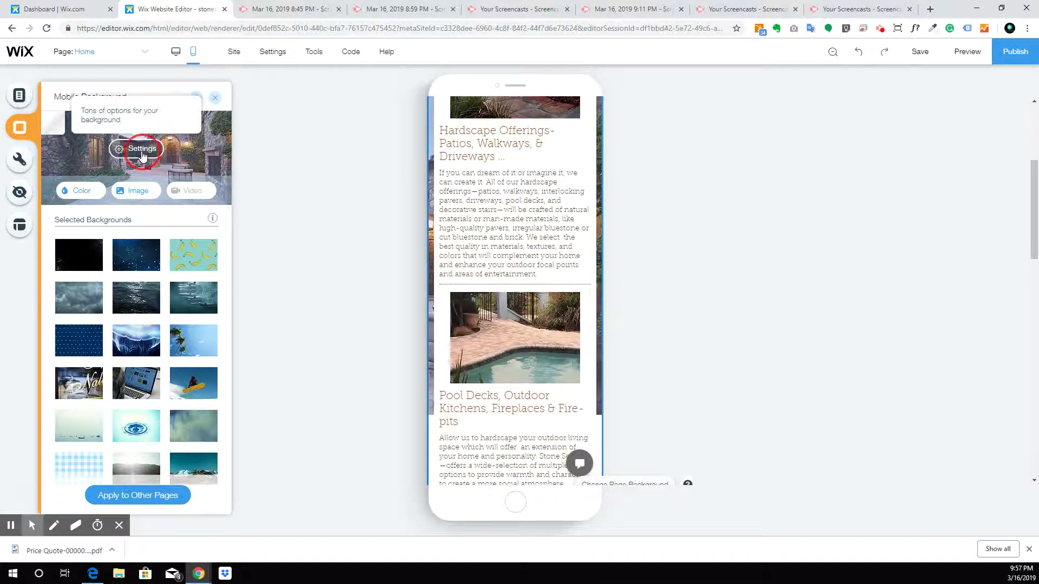
pyautogui.click(136, 148)
pyautogui.moveTo(333, 149); pyautogui.dragTo(316, 149)
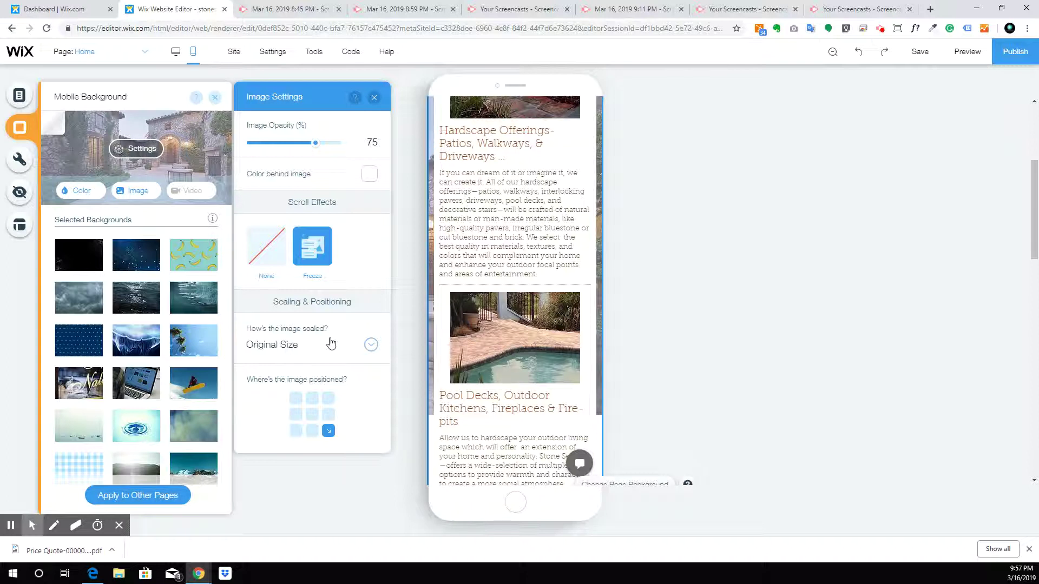
# Step: Try several positions for the mobile background image and set it to the center
pyautogui.click(328, 414)
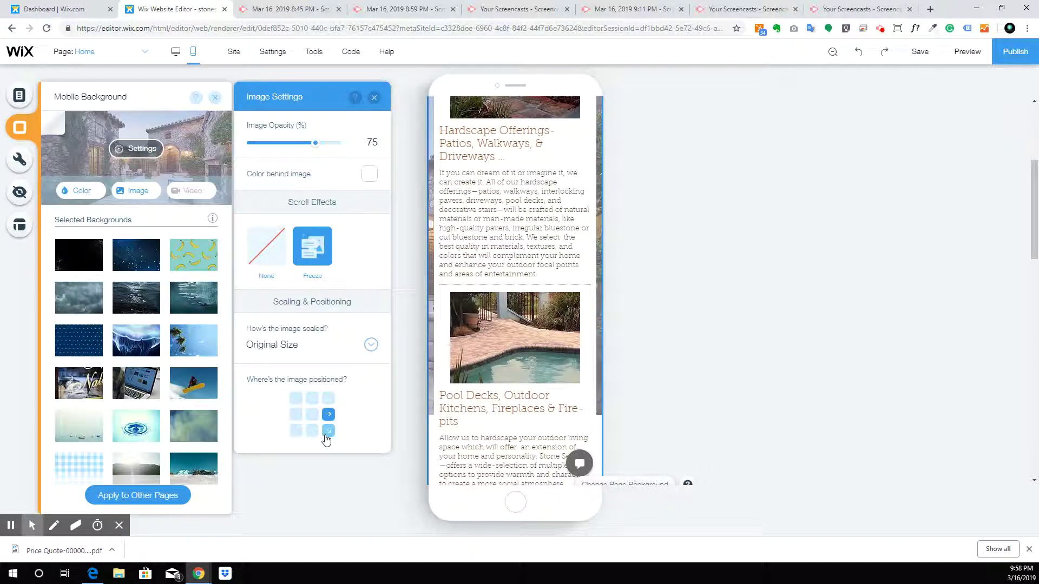
pyautogui.click(330, 399)
pyautogui.click(312, 399)
pyautogui.click(312, 415)
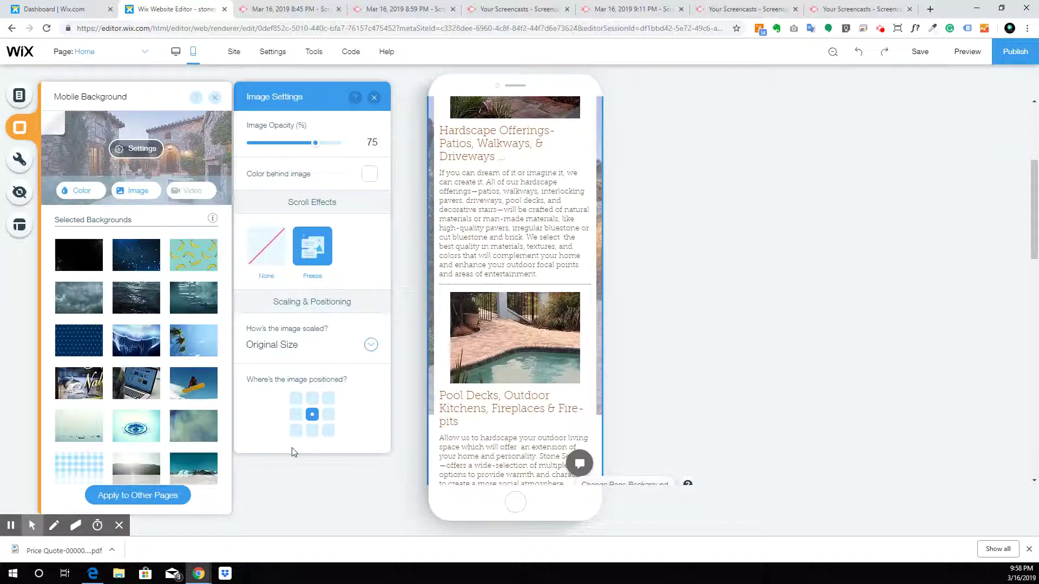
# Step: Try the None scroll effect on the background image, switch back to Freeze and close the image settings
pyautogui.click(269, 254)
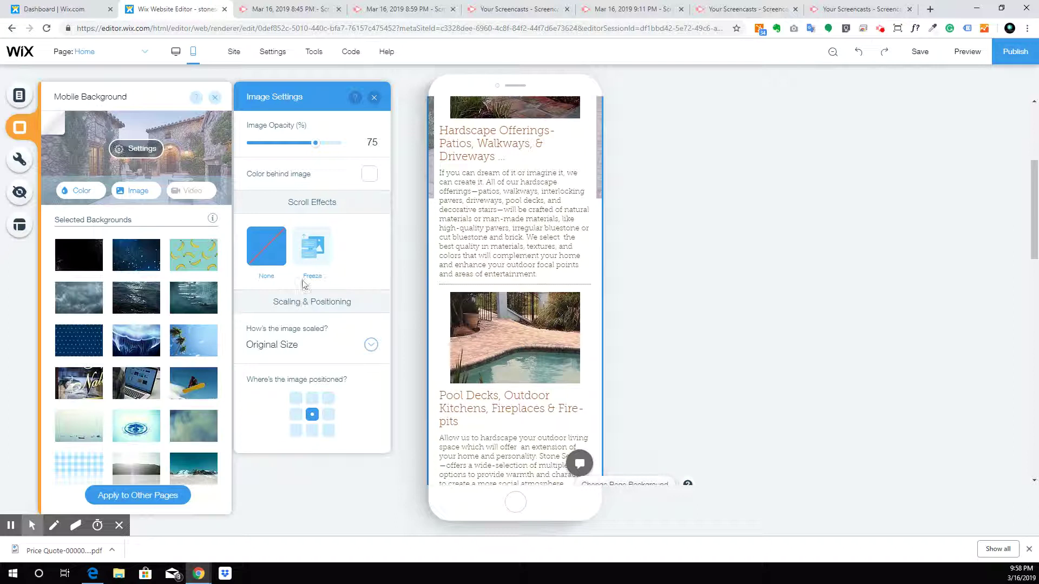
pyautogui.click(317, 243)
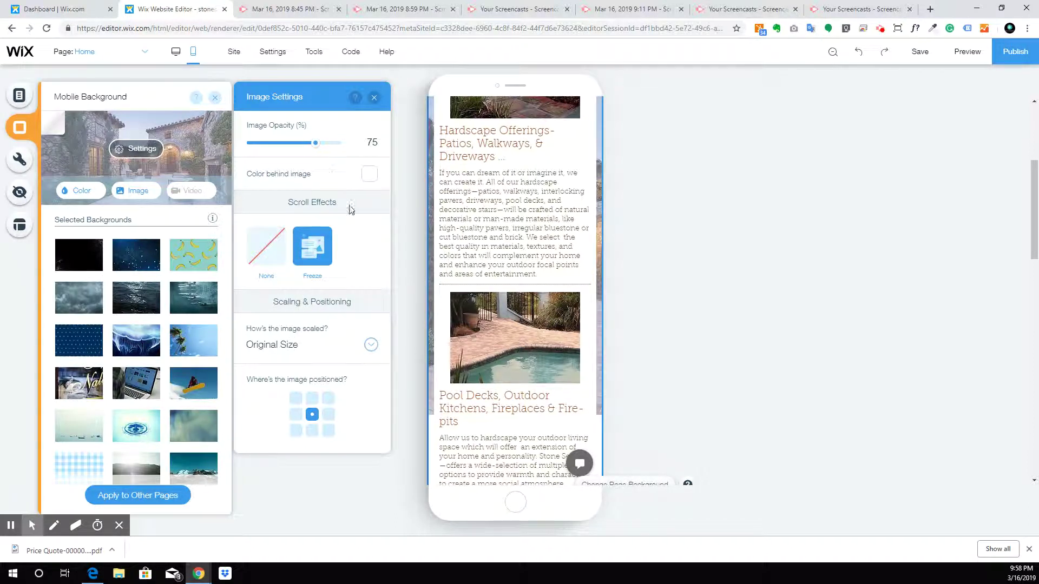
pyautogui.click(371, 176)
pyautogui.click(371, 173)
pyautogui.click(362, 175)
pyautogui.click(373, 98)
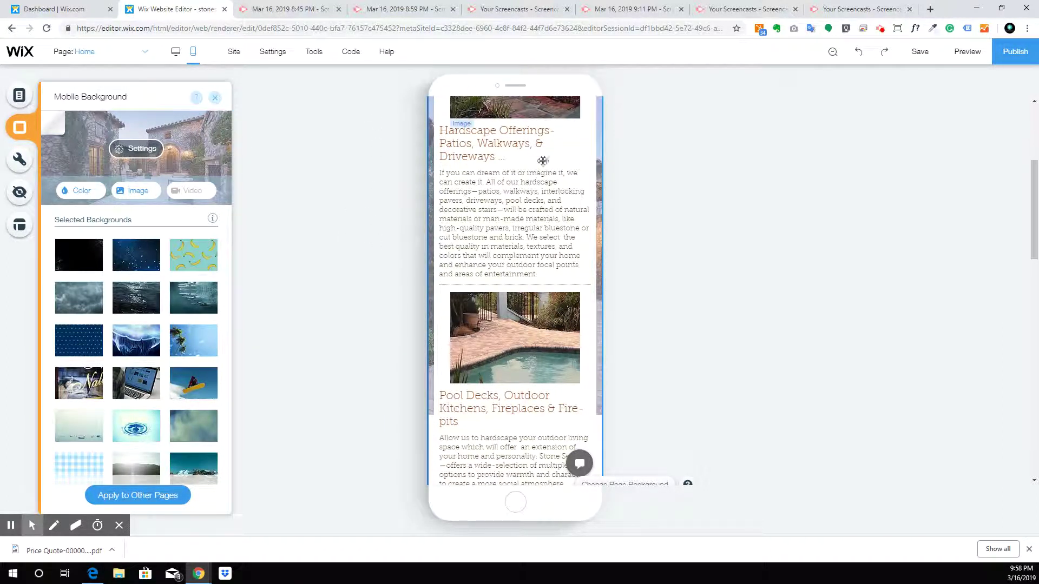
# Step: Preview the mobile home page from header to footer and return to the editor
pyautogui.click(967, 52)
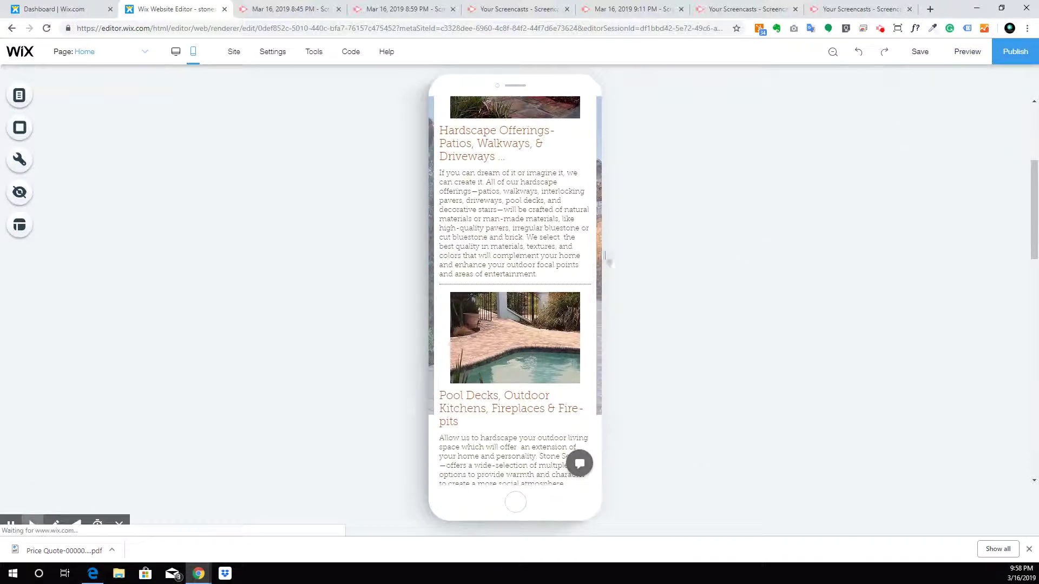
pyautogui.scroll(4, 557, 221)
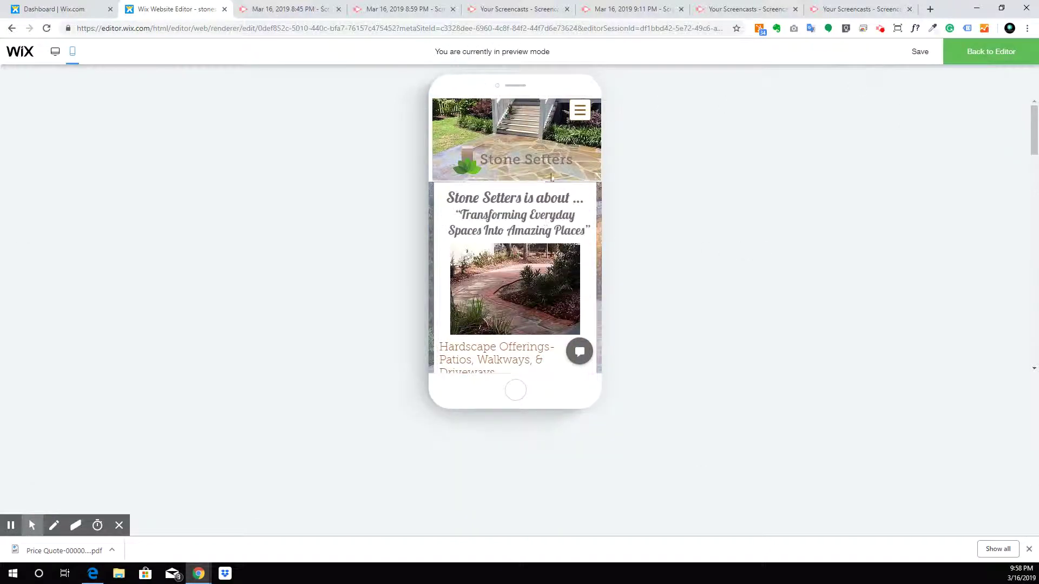
pyautogui.scroll(-15, 558, 194)
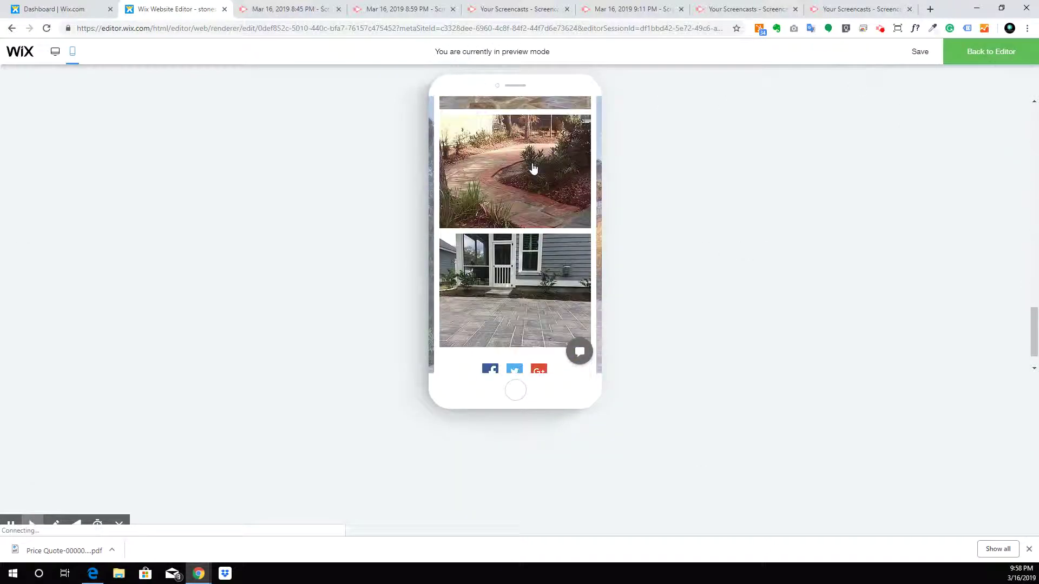
pyautogui.scroll(20, 533, 168)
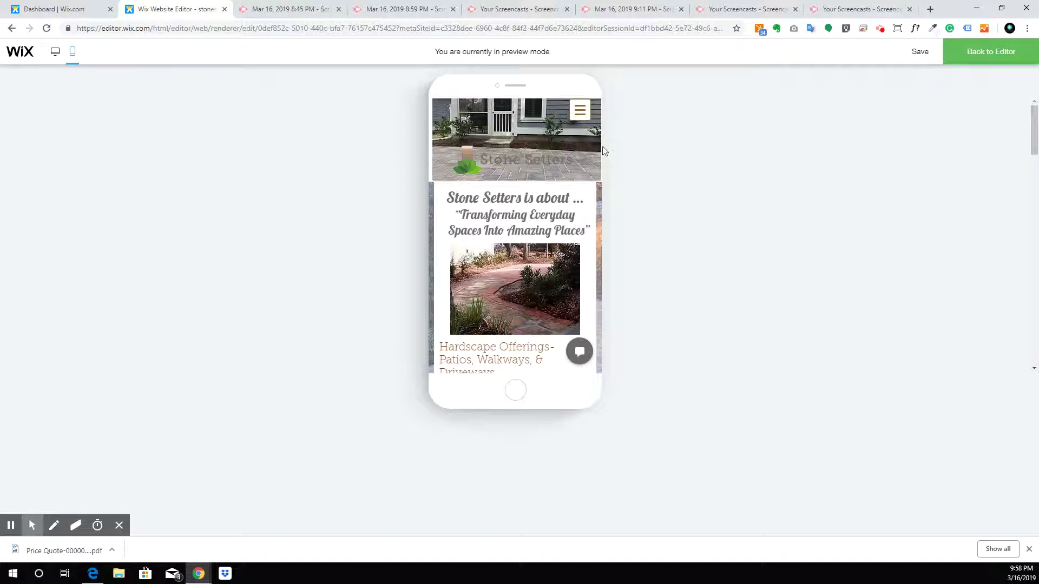
pyautogui.click(978, 51)
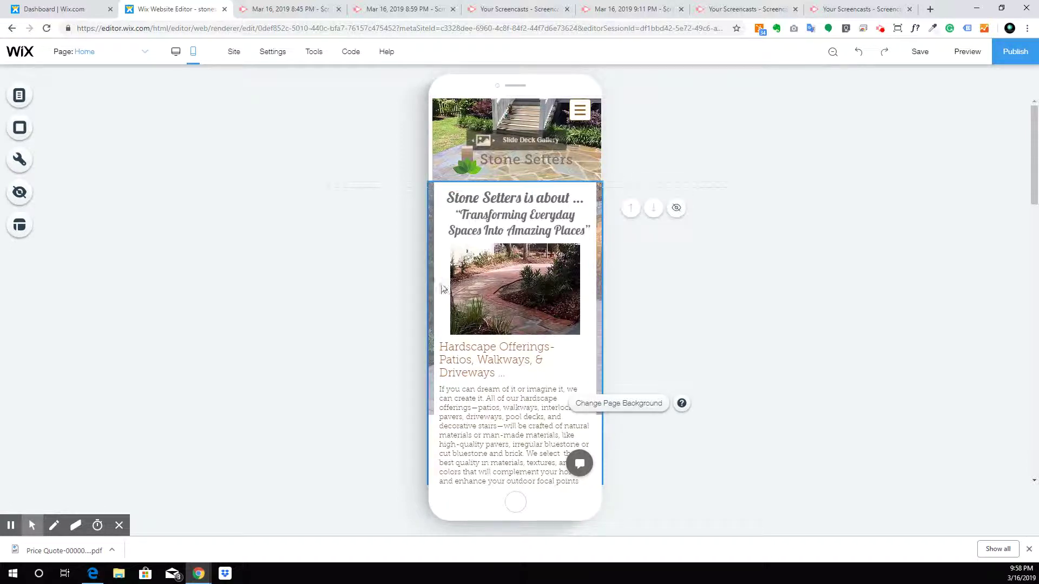
# Step: Nudge the mobile menu button slightly down and to the right in the header
pyautogui.click(521, 191)
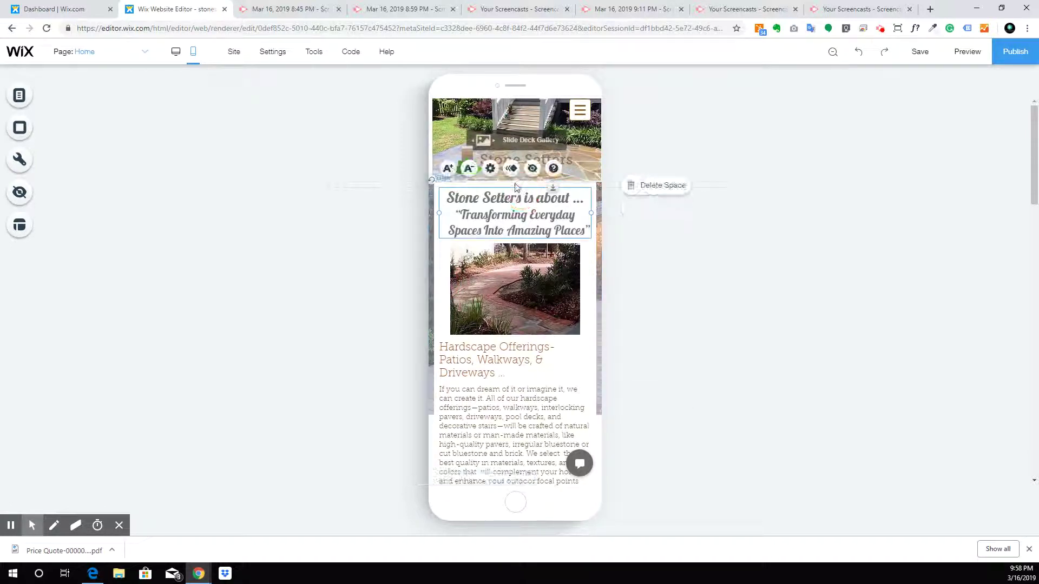
pyautogui.click(584, 275)
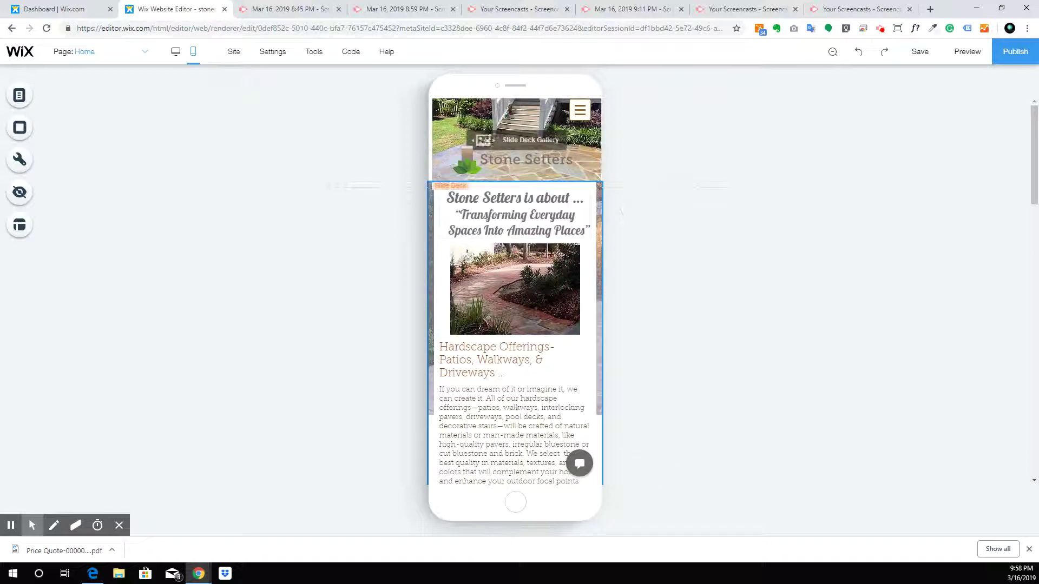
pyautogui.click(582, 109)
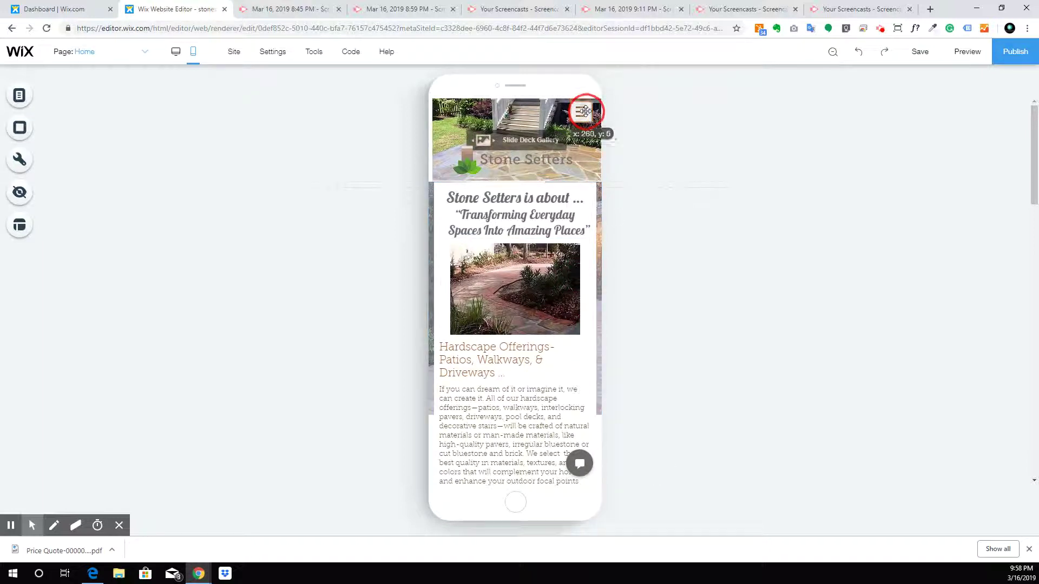
pyautogui.click(849, 168)
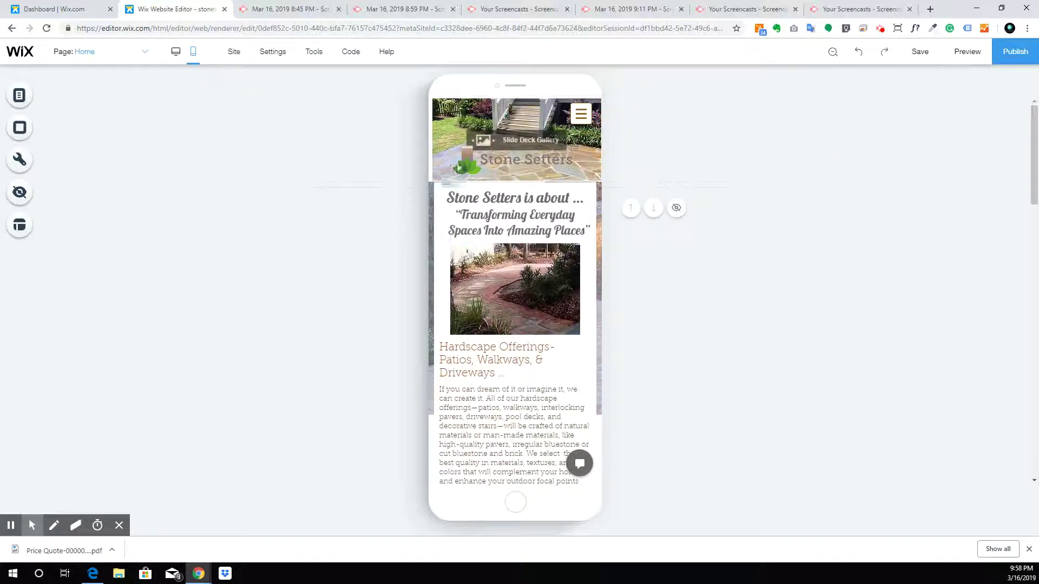
# Step: Check the mobile layouts of the Services, Gallery and Proposal pages one after another
pyautogui.click(108, 51)
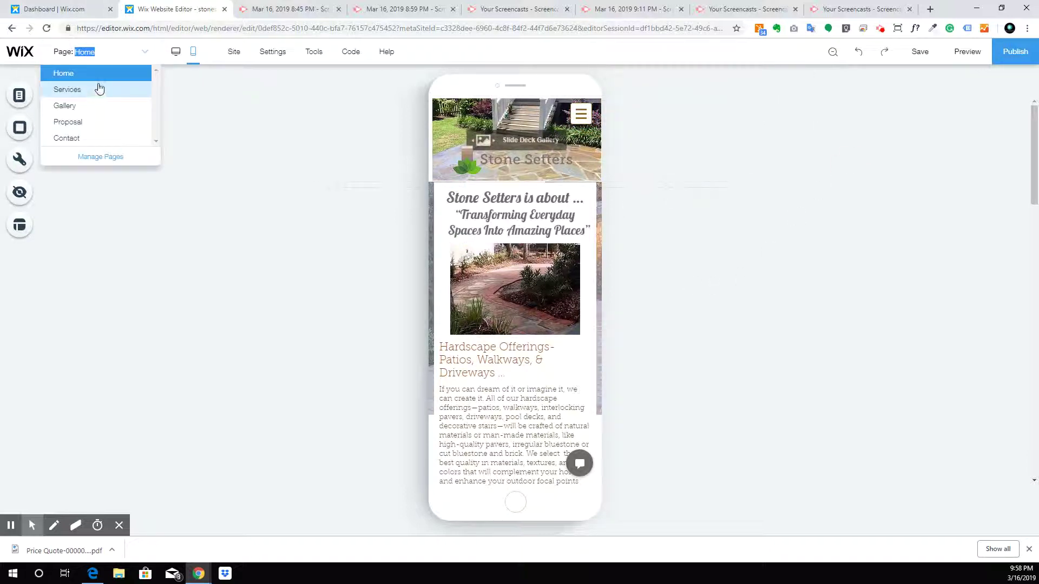
pyautogui.click(106, 94)
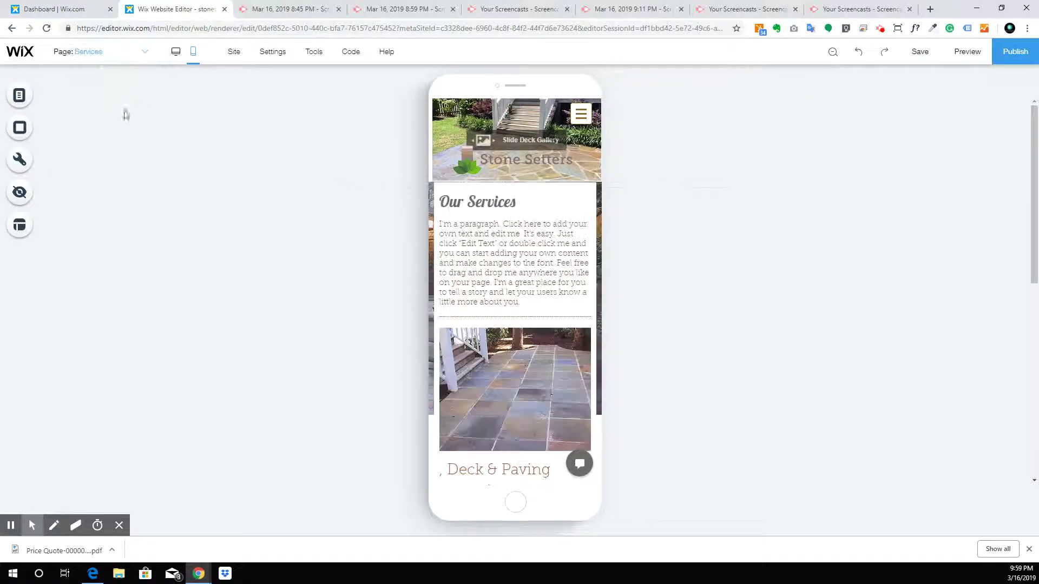
pyautogui.scroll(-5, 154, 96)
pyautogui.click(128, 52)
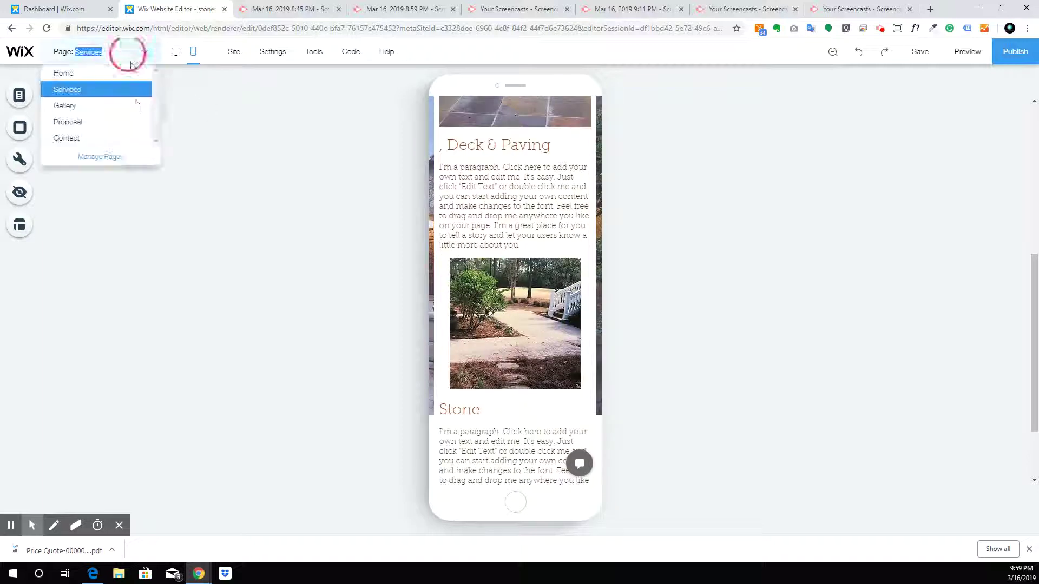
pyautogui.click(134, 106)
pyautogui.click(127, 52)
pyautogui.click(133, 127)
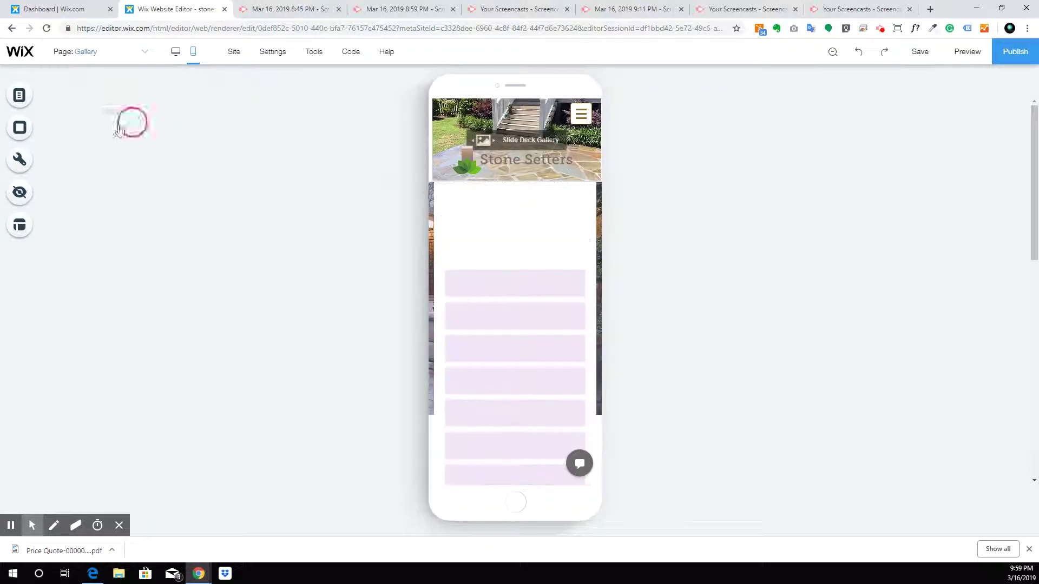
# Step: Review the mobile Contact page from the contact form down to the map and footer
pyautogui.click(103, 54)
pyautogui.click(102, 139)
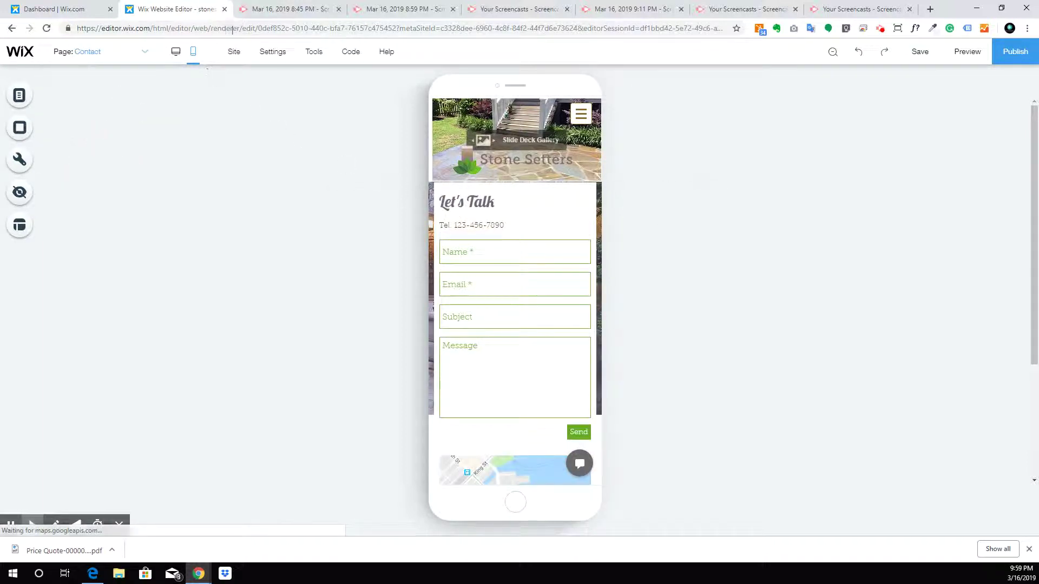
pyautogui.scroll(-2, 515, 289)
pyautogui.scroll(-1, 515, 290)
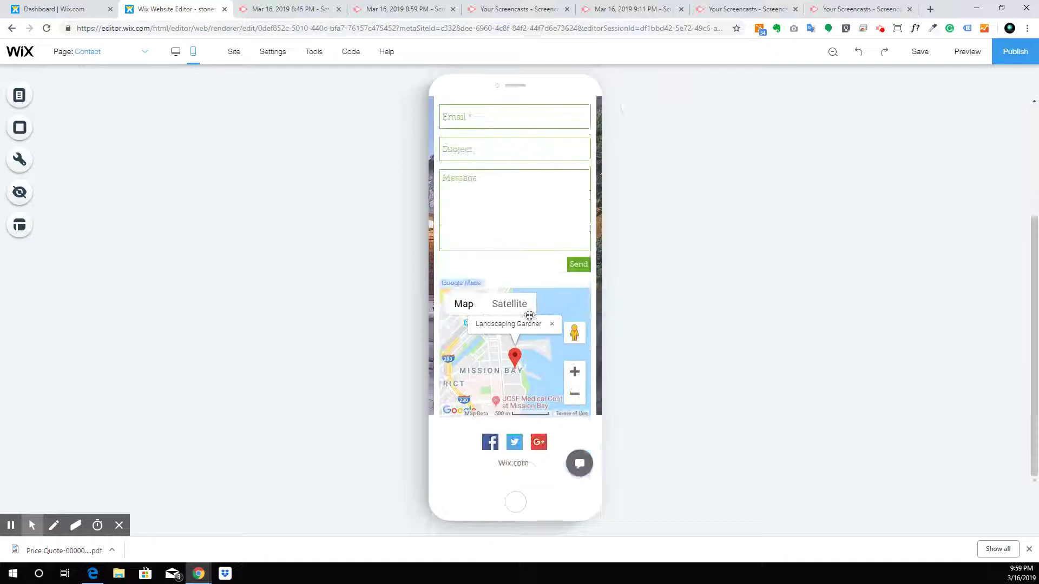
# Step: Switch to the desktop editor, look over the Contact page and return to the Home page
pyautogui.click(175, 51)
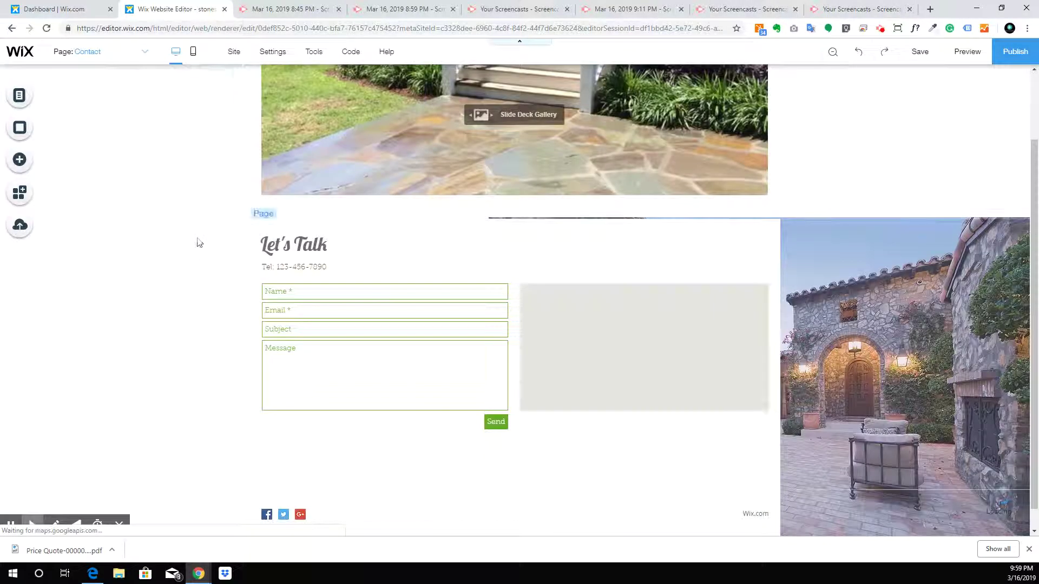
pyautogui.scroll(2, 530, 360)
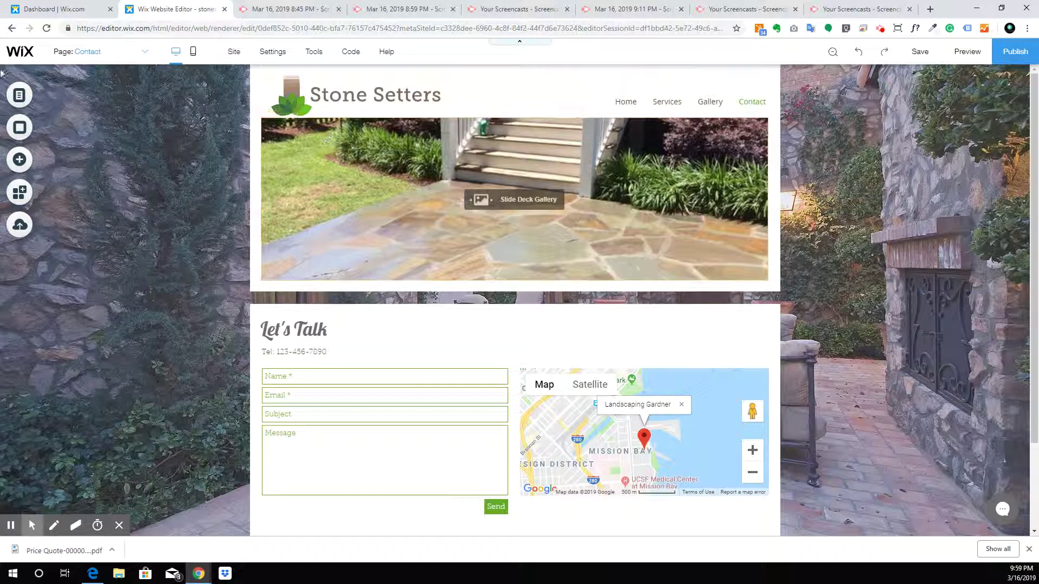
pyautogui.click(128, 54)
pyautogui.click(85, 73)
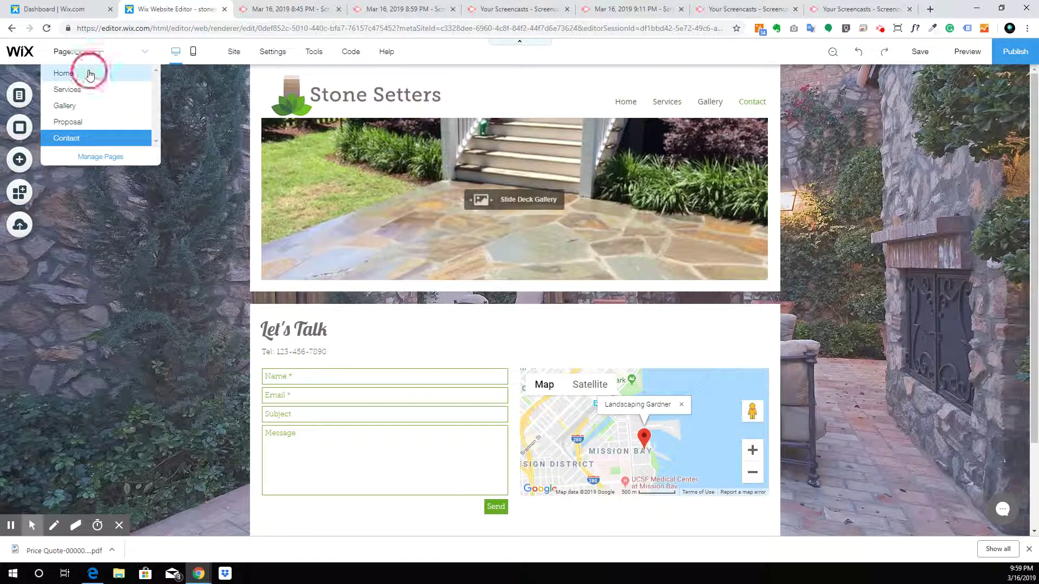
pyautogui.click(527, 233)
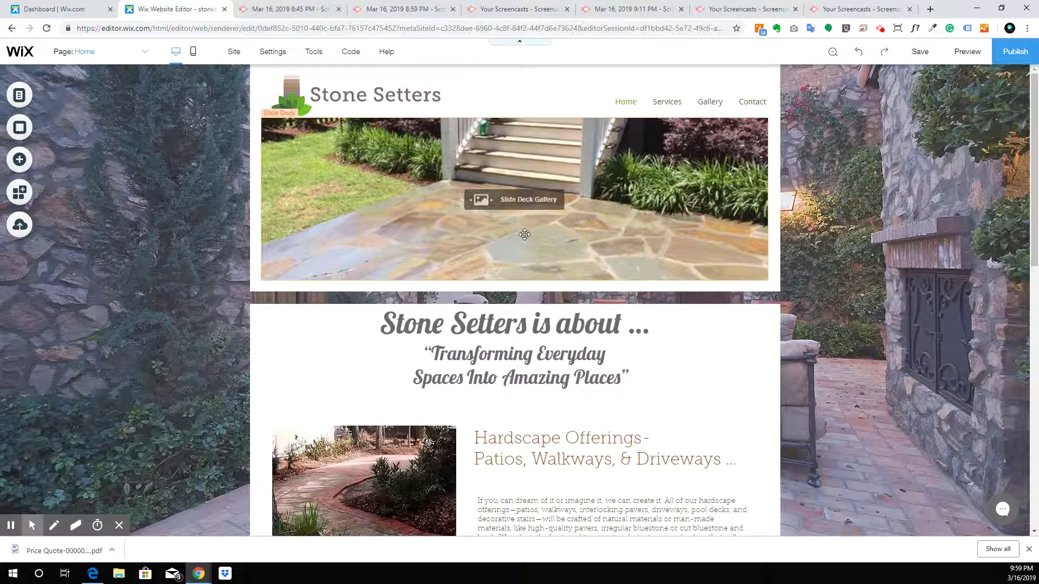
pyautogui.click(90, 53)
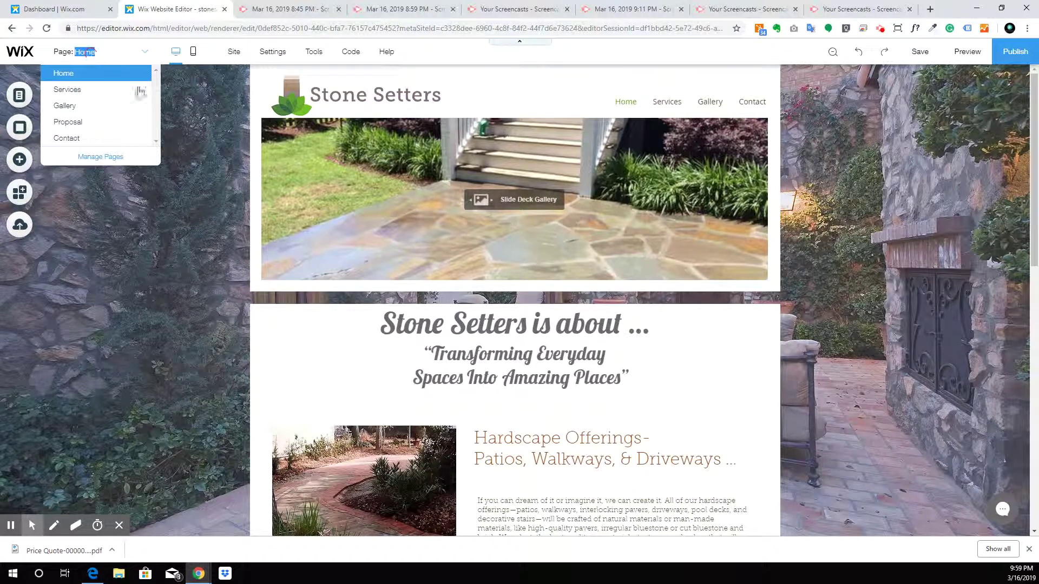
pyautogui.click(97, 76)
# Step: Review the desktop Home page from the header down to the Last Projects gallery and footer
pyautogui.scroll(-1, 480, 188)
pyautogui.scroll(-3, 480, 188)
pyautogui.scroll(3, 506, 177)
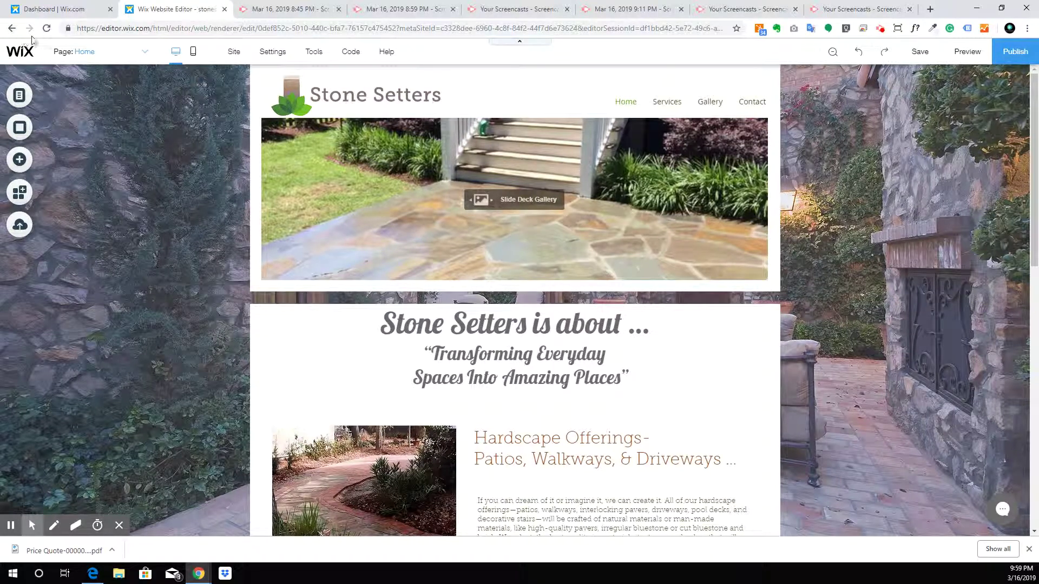
pyautogui.scroll(-3, 352, 161)
pyautogui.scroll(2, 352, 161)
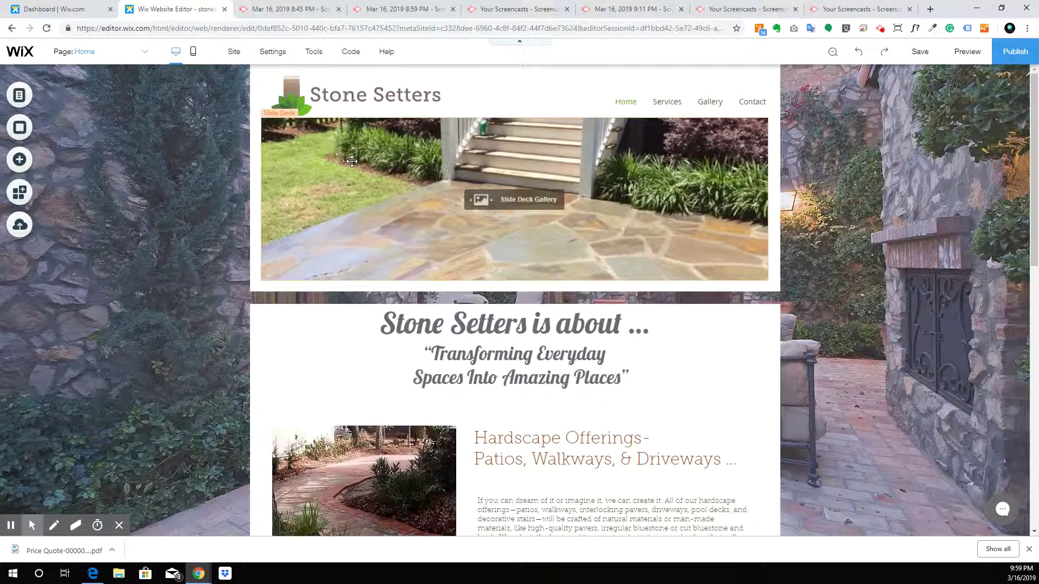
pyautogui.scroll(-10, 351, 161)
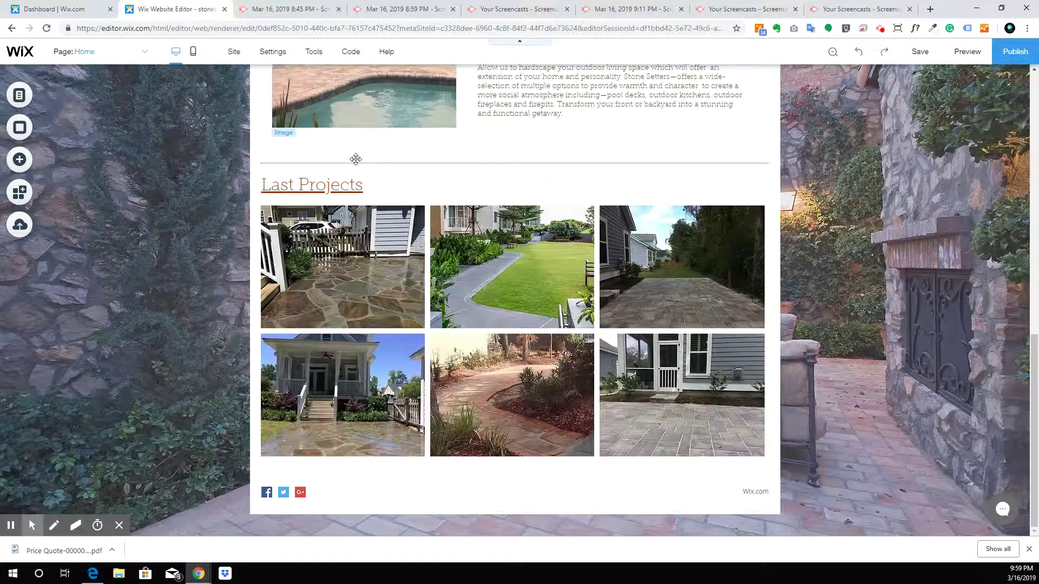
pyautogui.scroll(12, 356, 159)
# Step: Preview the Home page in the mobile view and return to the desktop editor
pyautogui.click(195, 51)
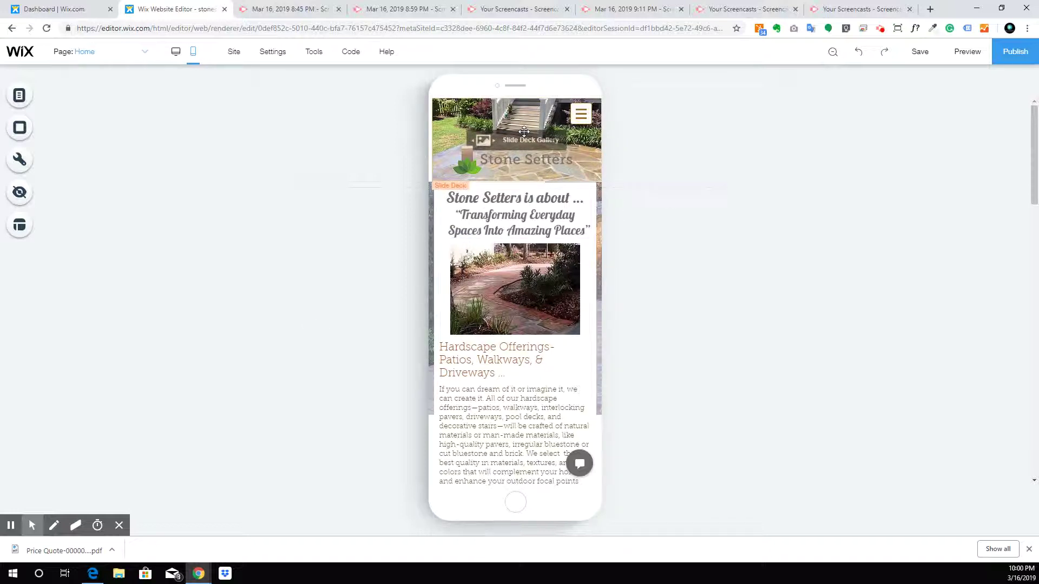
pyautogui.click(967, 54)
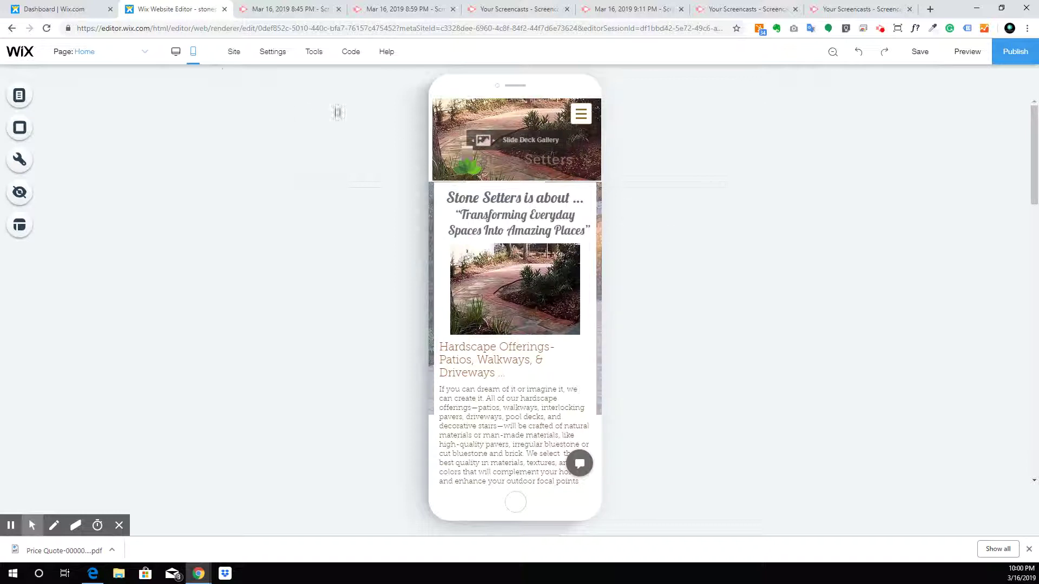
pyautogui.click(175, 51)
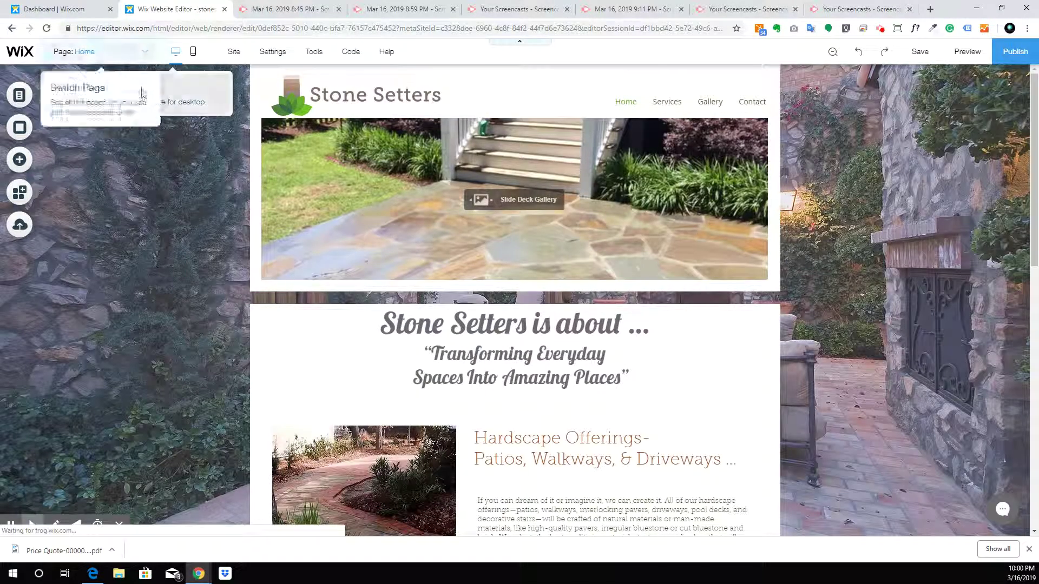
# Step: Examine the desktop header's Slide Deck gallery and recheck the whole Home page for a final review
pyautogui.click(605, 177)
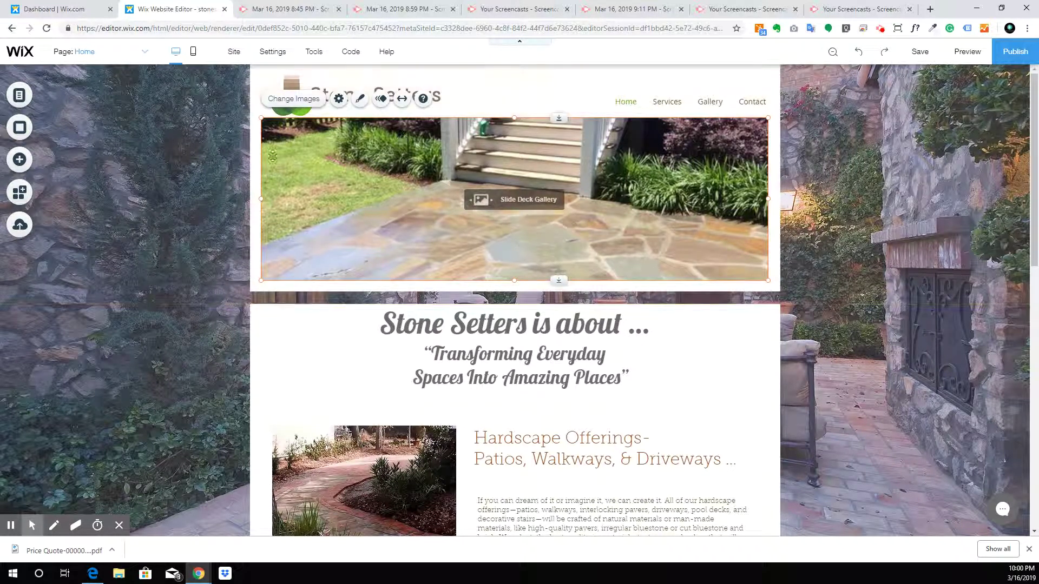
pyautogui.scroll(-10, 389, 361)
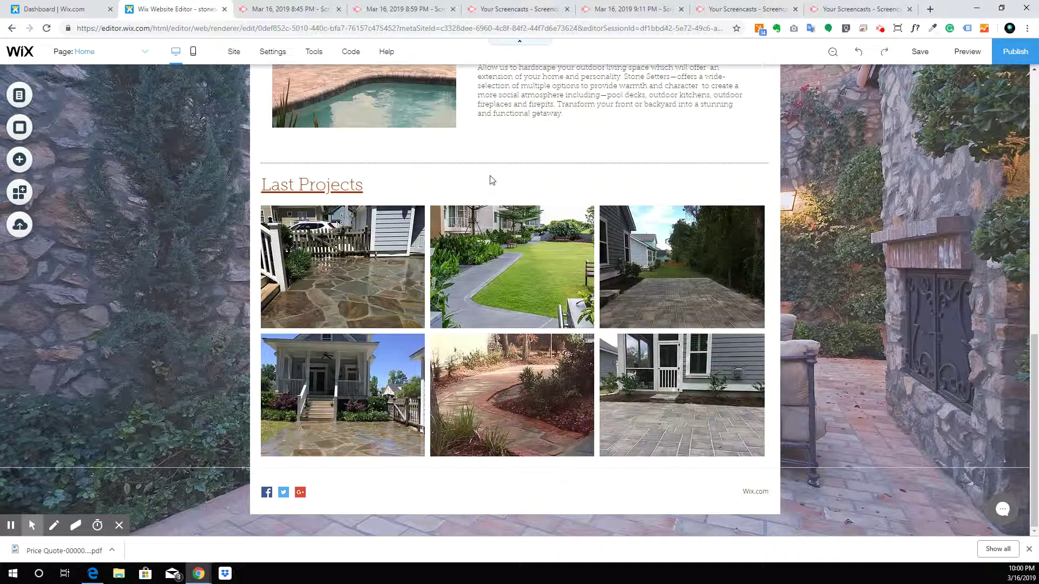
pyautogui.scroll(10, 489, 178)
pyautogui.scroll(2, 490, 139)
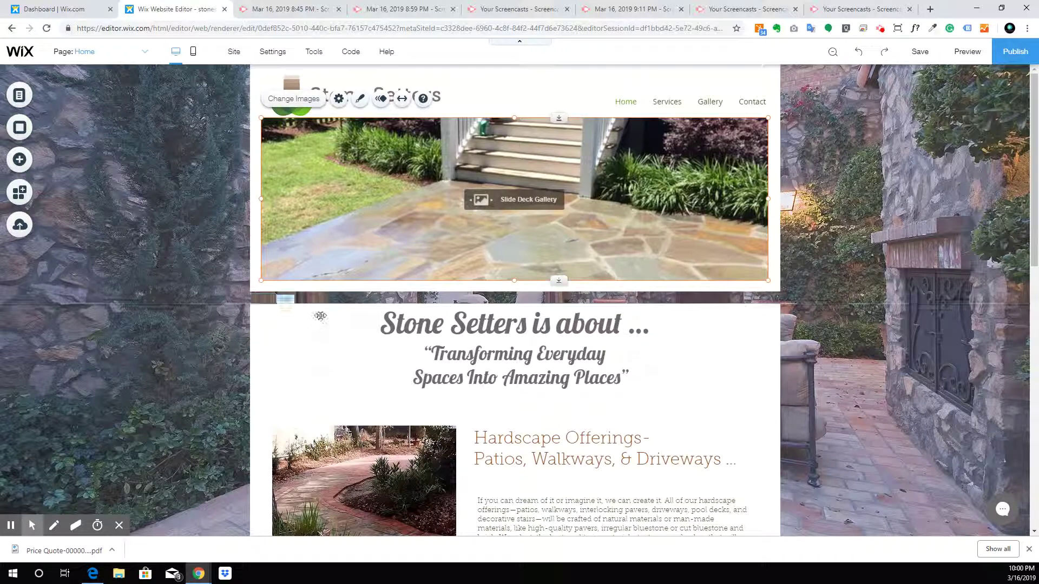
pyautogui.scroll(-5, 364, 189)
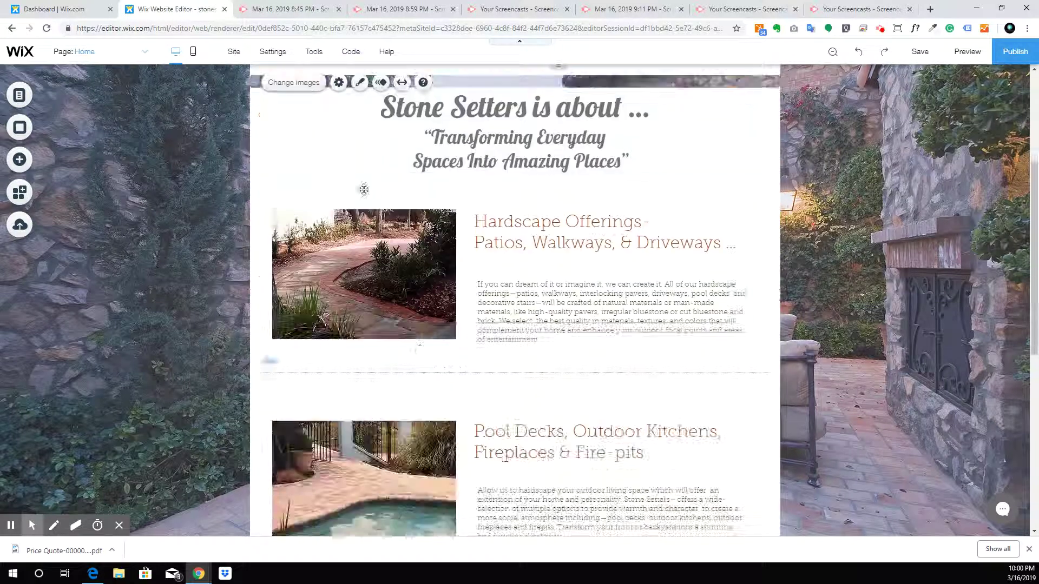
pyautogui.click(259, 199)
pyautogui.scroll(4, 262, 218)
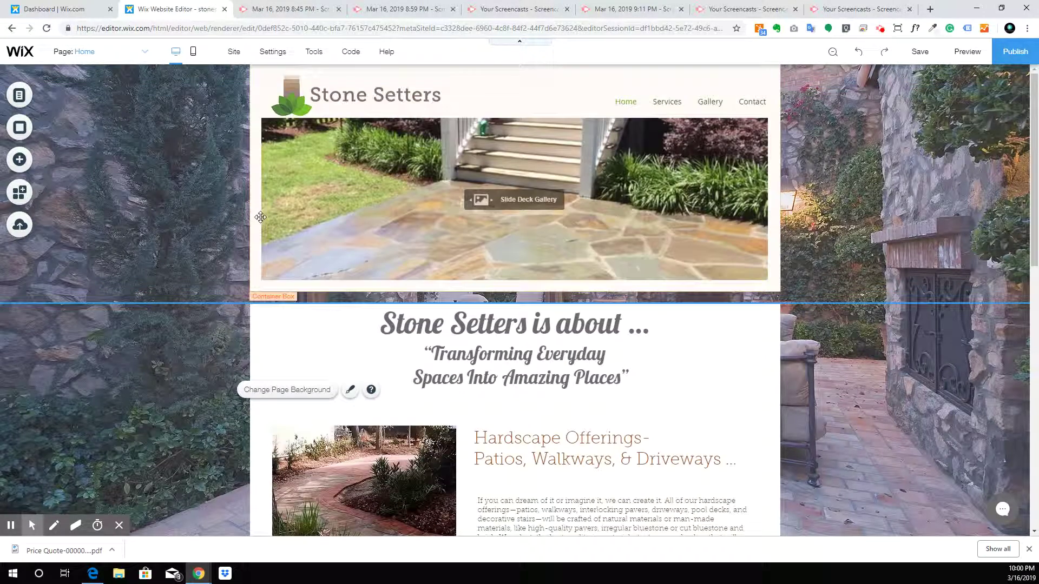
pyautogui.scroll(-10, 263, 219)
pyautogui.scroll(10, 263, 222)
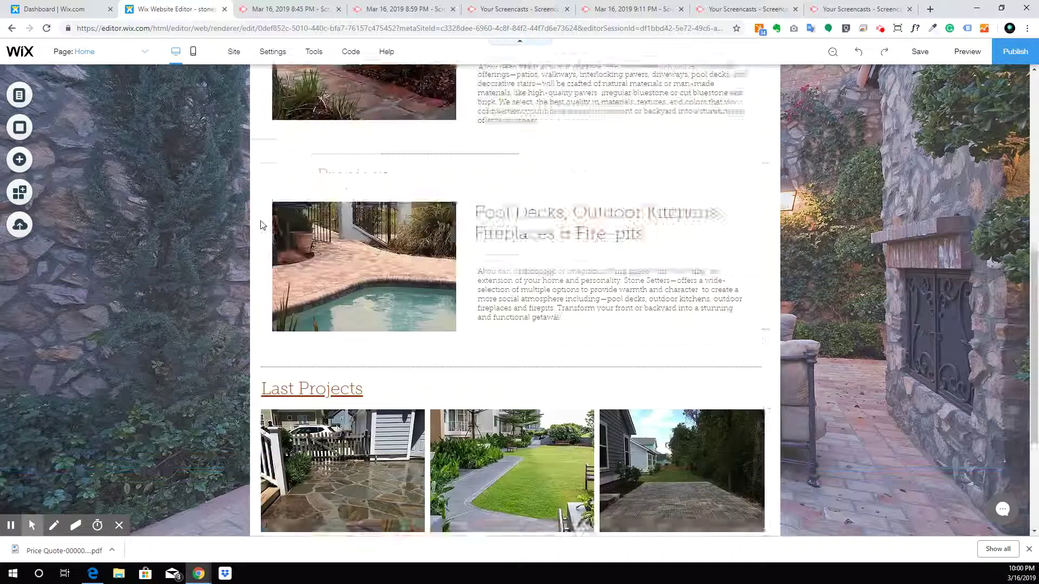
# Step: Publish the edited Stone Setters site from the desktop editor
pyautogui.click(556, 90)
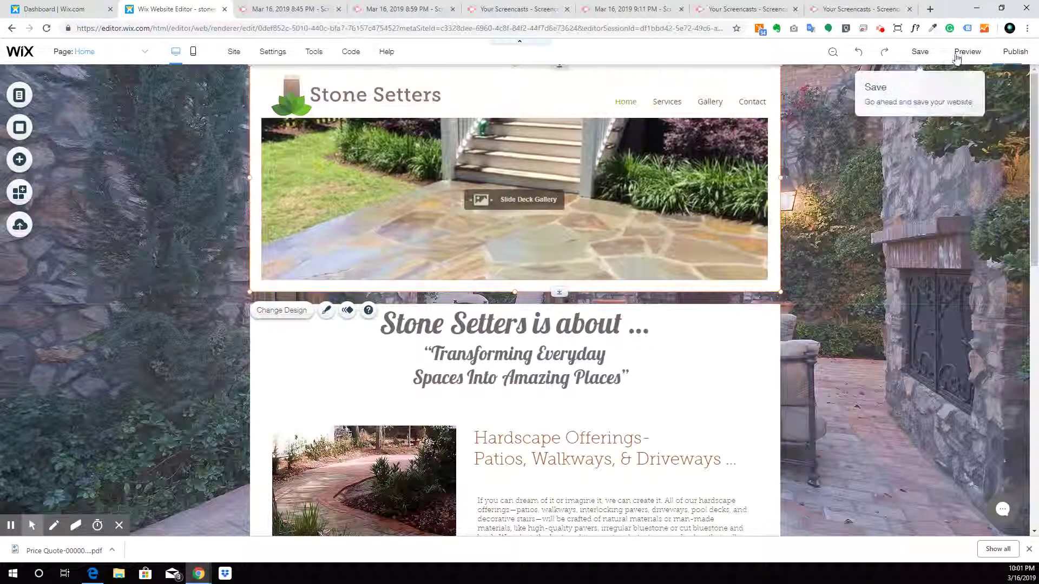
pyautogui.click(1015, 52)
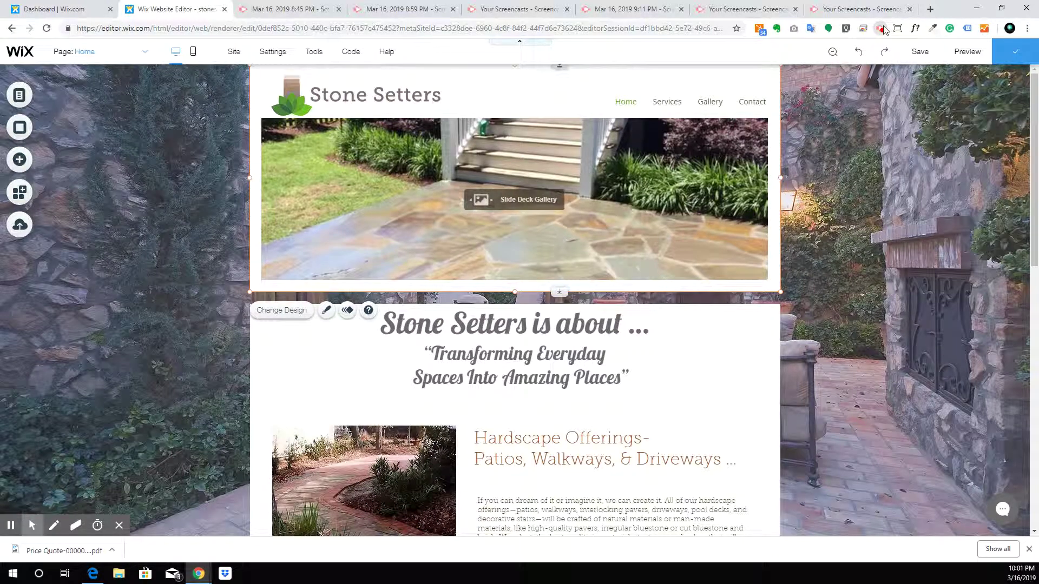